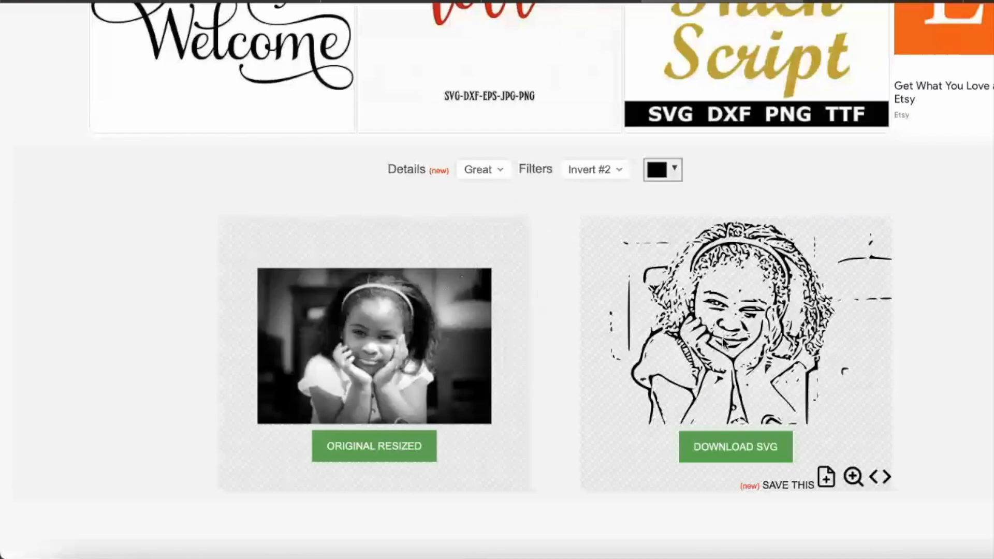
Set the conversion detail to Strong and the filter to Invert #3 for the girl's photo
left_click(497, 172)
left_click(486, 214)
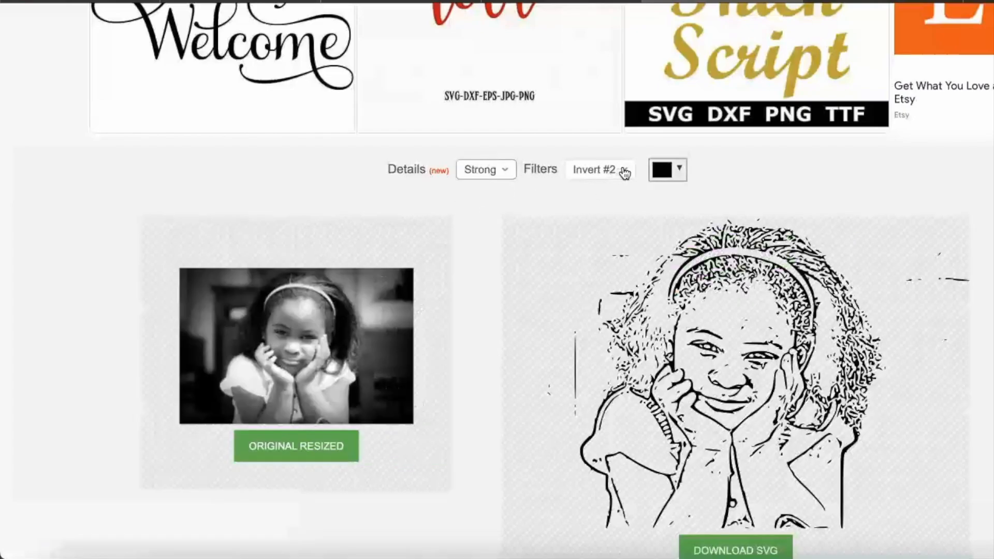
scroll(625, 173, "down", 4)
scroll(735, 340, "up", 2)
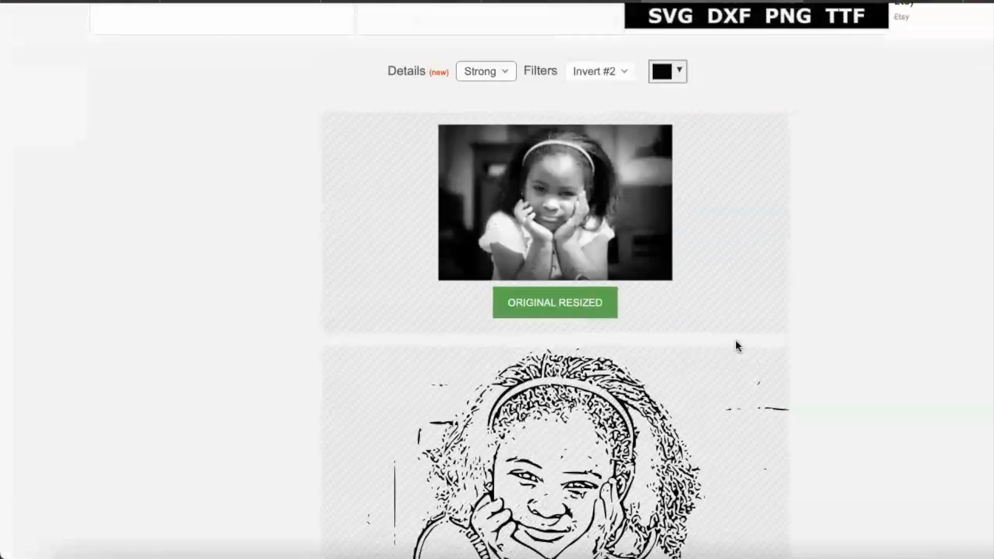
left_click(621, 73)
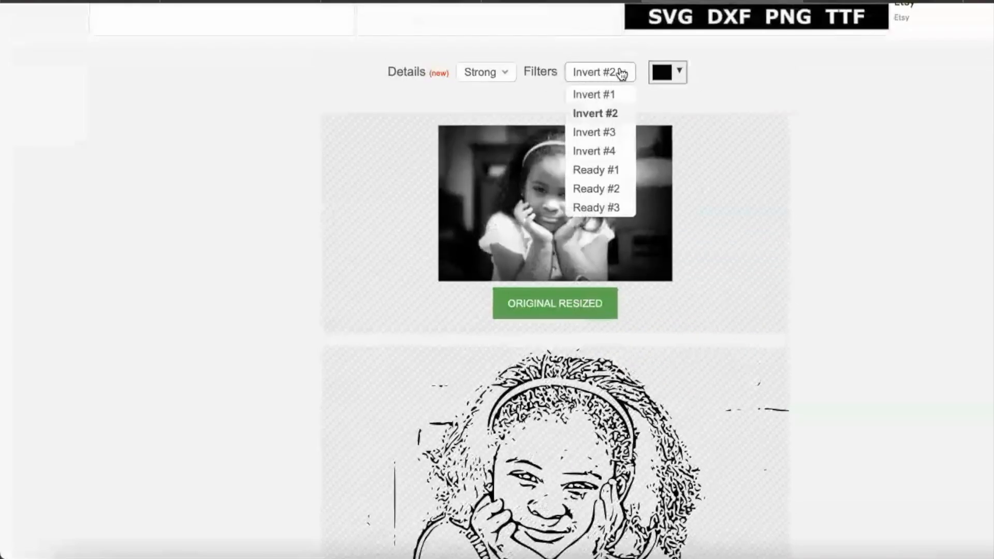
left_click(594, 131)
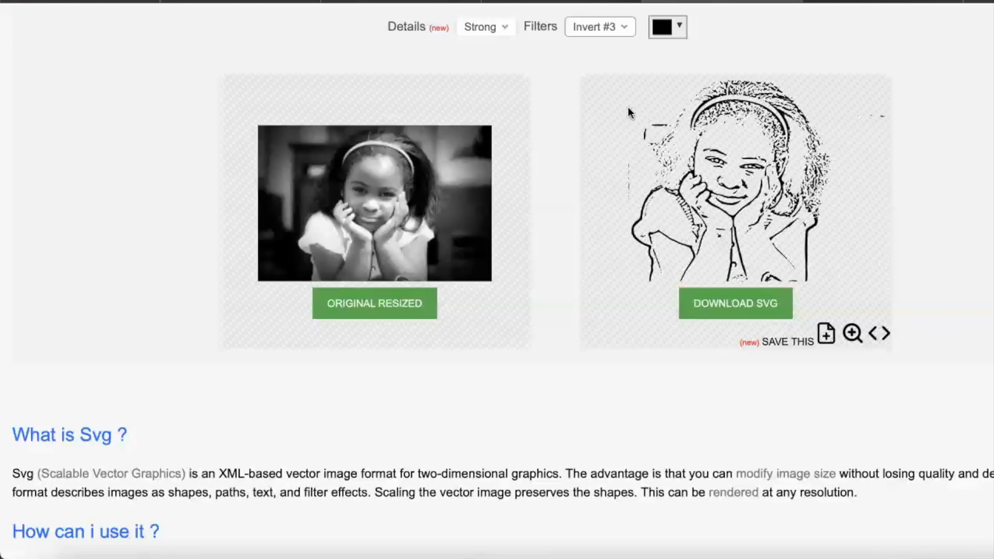
Try the Invert #4 filter on the girl's photo and view the converted drawing
left_click(626, 30)
left_click(603, 103)
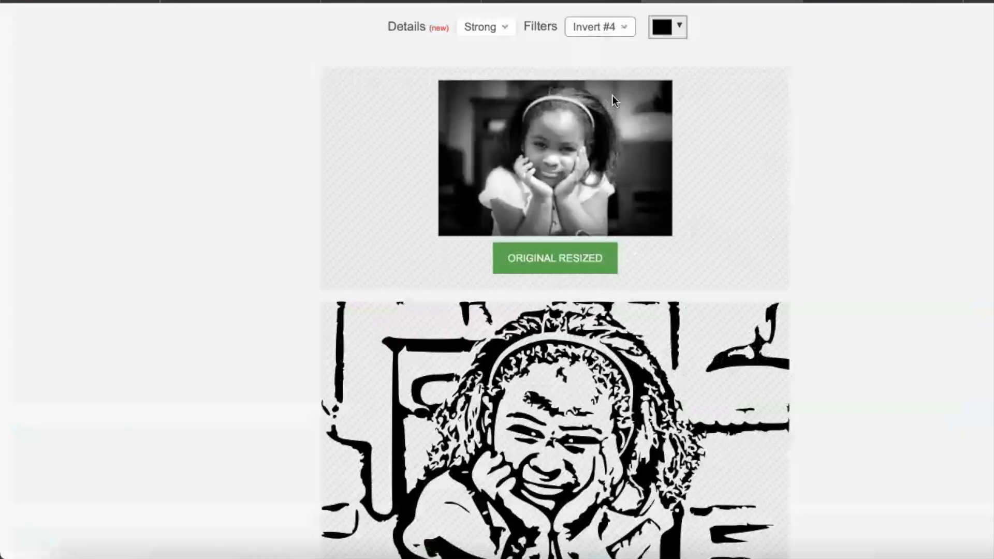
scroll(613, 96, "up", 2)
Try the Ready #1 filter on the photo and inspect the converted image
left_click(626, 93)
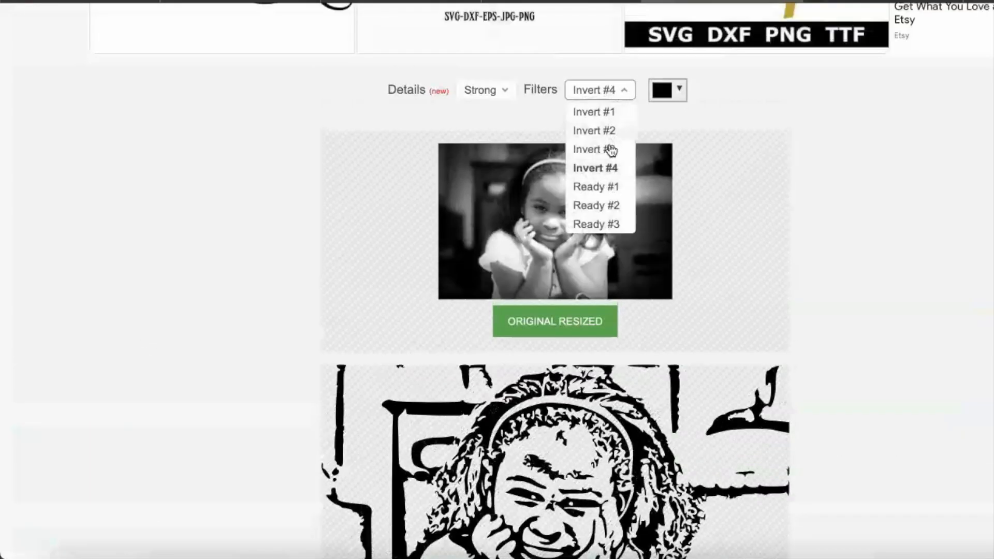
scroll(609, 157, "down", 2)
scroll(609, 156, "down", 1)
scroll(606, 155, "up", 2)
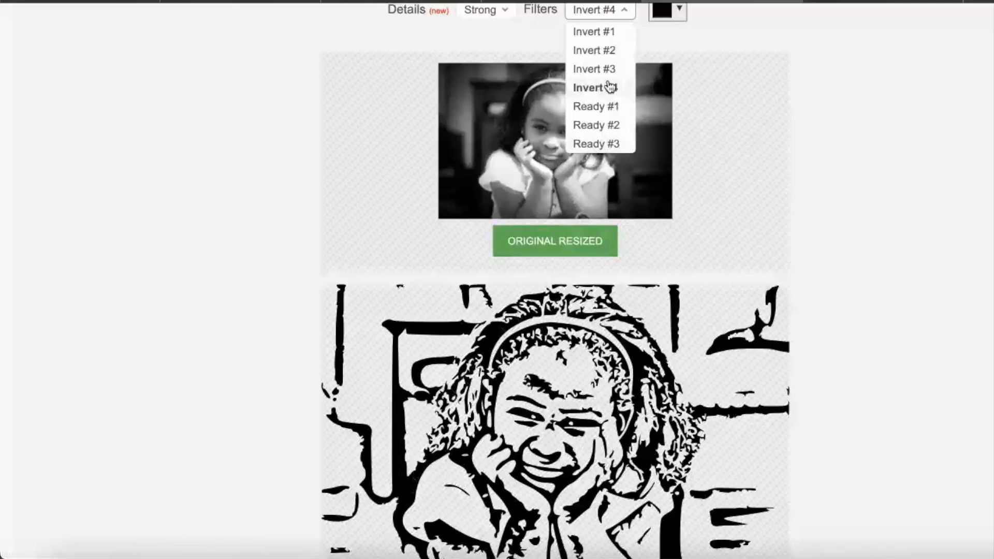
left_click(598, 107)
scroll(684, 317, "down", 5)
scroll(681, 320, "up", 2)
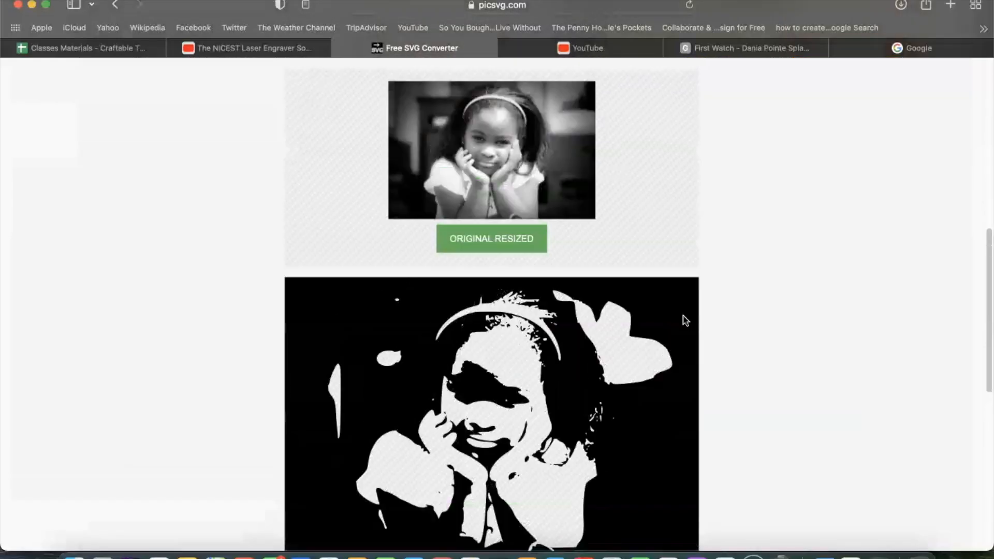
Try the Ready #2 filter on the photo and inspect the converted image
scroll(681, 319, "up", 3)
left_click(566, 194)
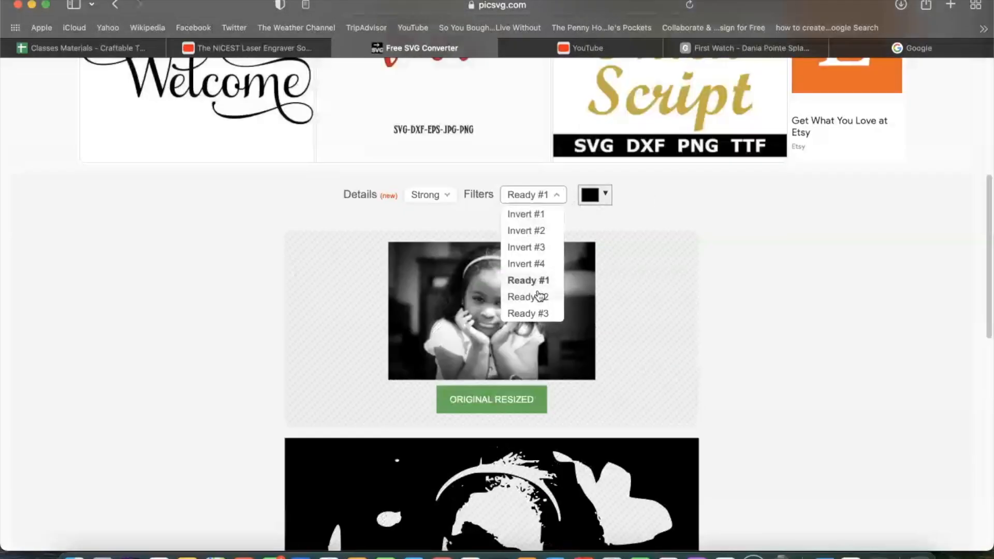
left_click(515, 295)
scroll(551, 288, "down", 4)
scroll(550, 288, "up", 4)
Try the Ready #3 filter on the photo, followed by the Invert #4 filter
left_click(533, 193)
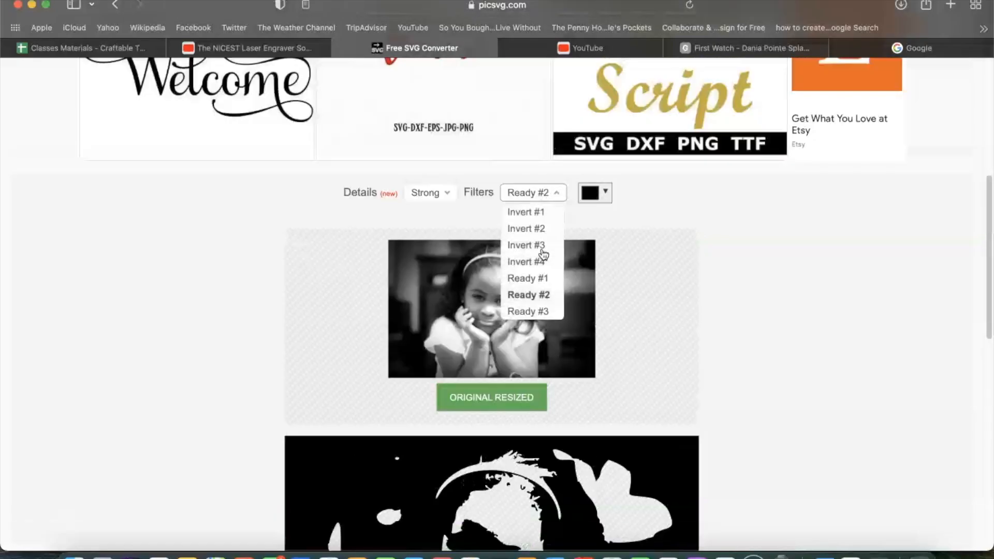
left_click(539, 311)
scroll(653, 280, "down", 2)
scroll(702, 398, "up", 1)
left_click(560, 188)
left_click(539, 254)
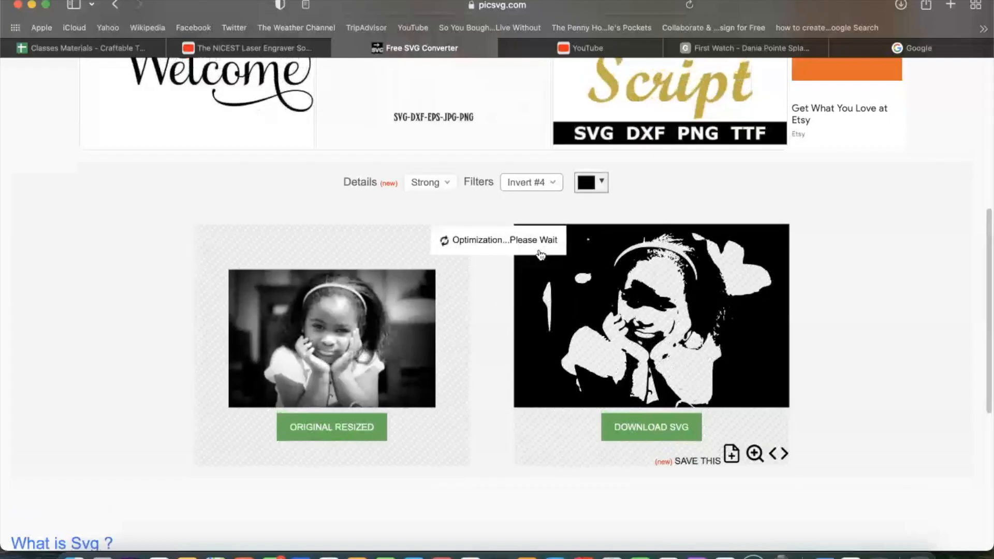
Upload the background-removed PNG of the girl's photo from Downloads and view its conversion
scroll(482, 248, "up", 5)
left_click(489, 277)
double_click(225, 217)
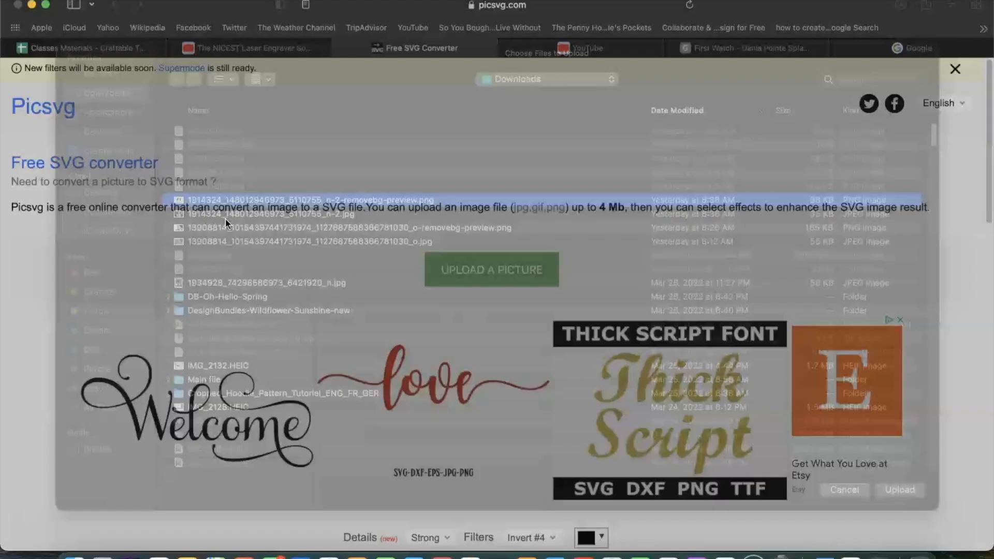
scroll(523, 373, "down", 4)
scroll(525, 375, "down", 4)
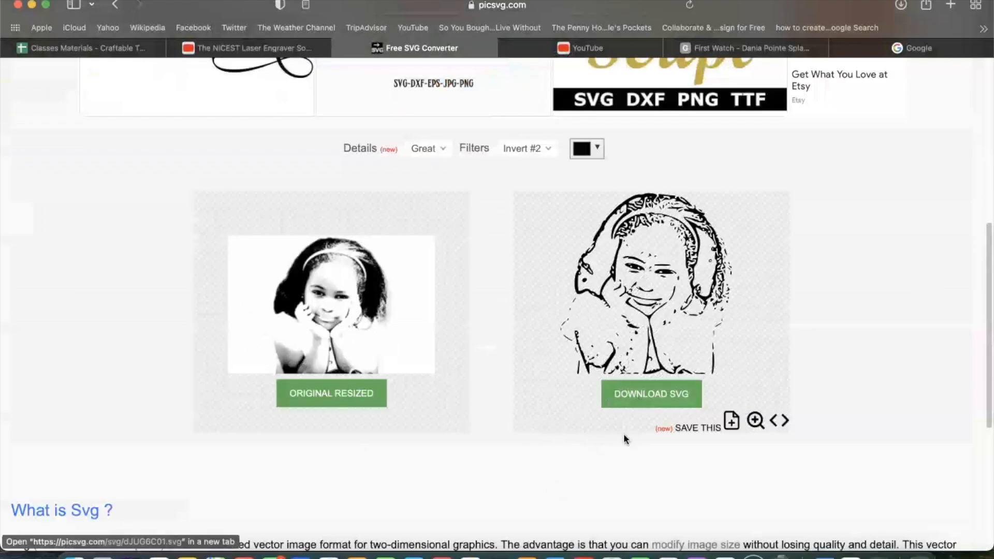
Set the background-removed portrait's detail to Strong and its filter to Invert #3
left_click(444, 150)
left_click(430, 181)
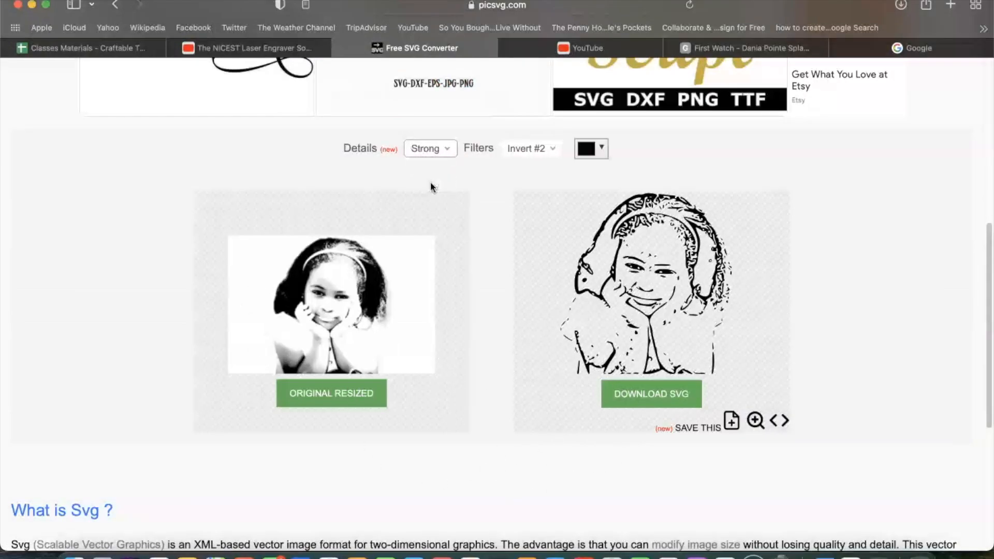
scroll(597, 358, "down", 2)
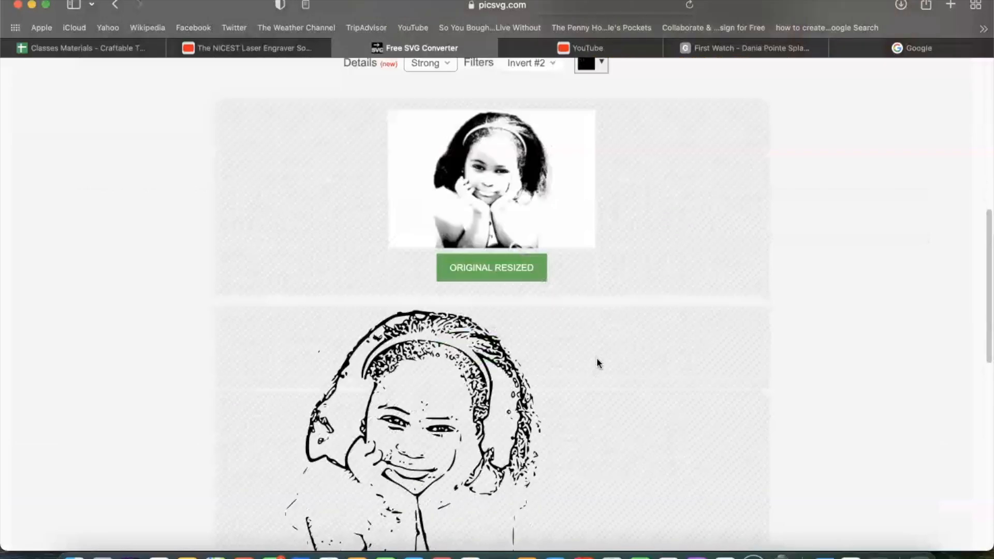
scroll(597, 362, "up", 1)
left_click(555, 89)
left_click(554, 140)
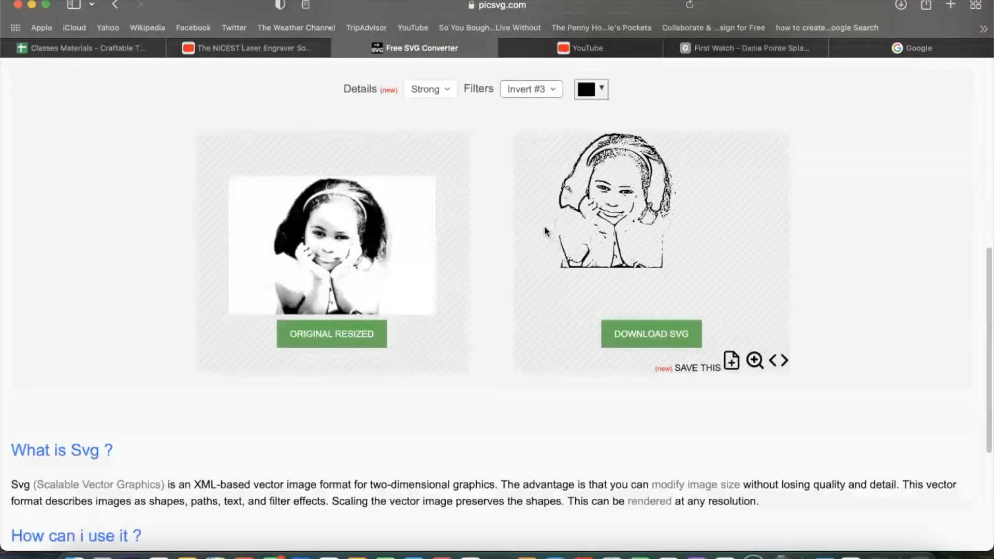
Try the Ready #1, Ready #2 and Ready #3 filters on the background-removed portrait
left_click(552, 92)
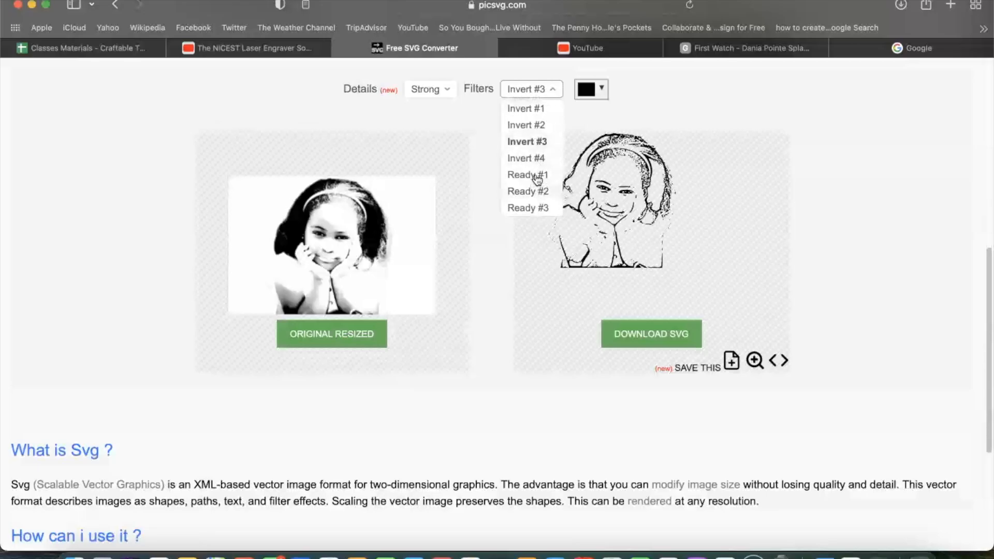
left_click(537, 176)
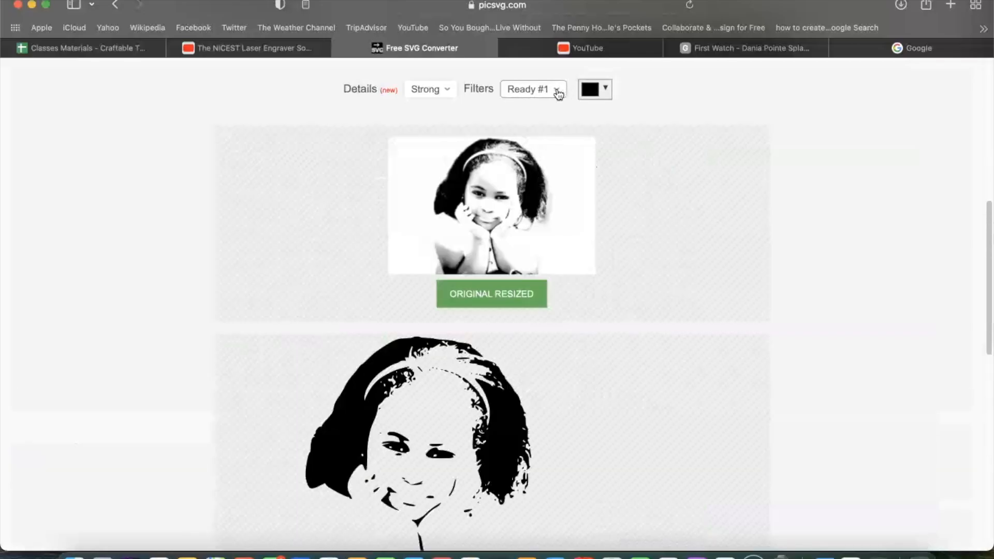
left_click(558, 93)
left_click(542, 195)
left_click(552, 92)
left_click(544, 206)
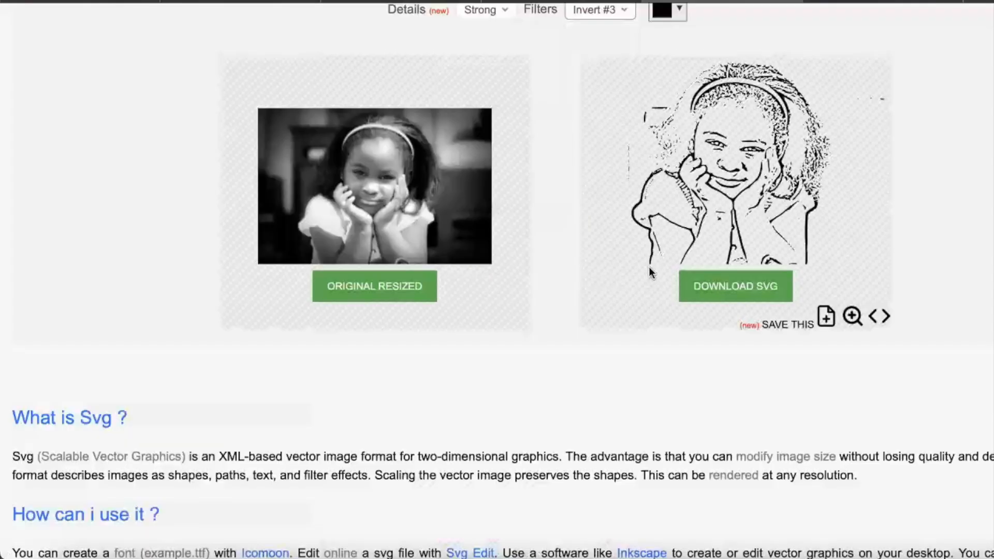
Try red as the converted drawing's color and switch it back to black
scroll(652, 273, "up", 3)
left_click(678, 120)
left_click(665, 170)
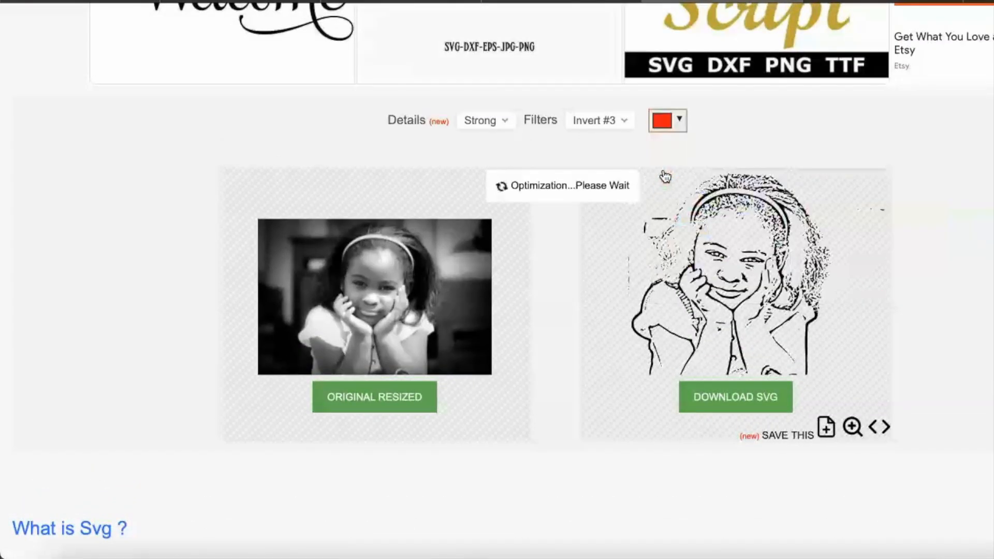
left_click(681, 122)
left_click(660, 148)
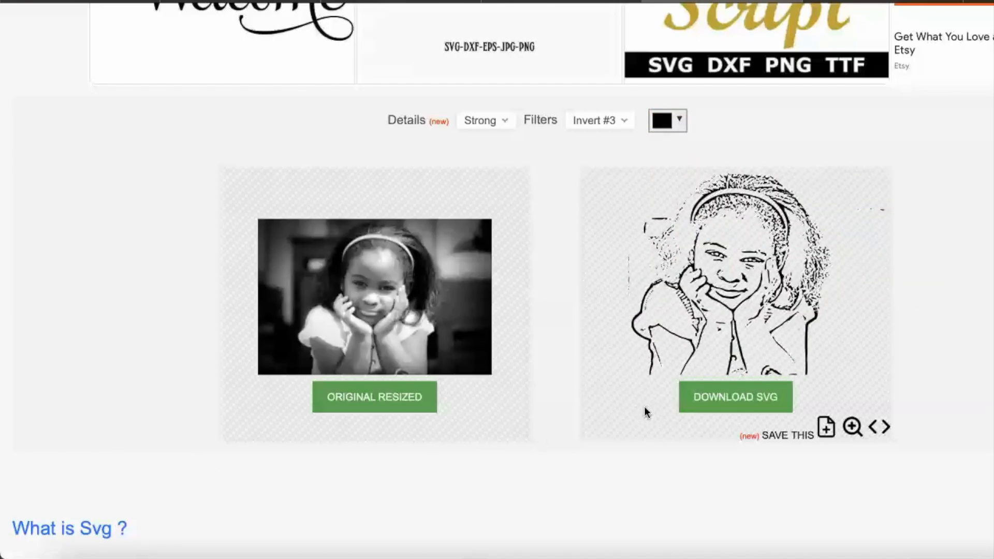
Download the Invert #3 line drawing as an SVG, allowing downloads from picsvg.com
scroll(644, 409, "down", 1)
left_click(728, 379)
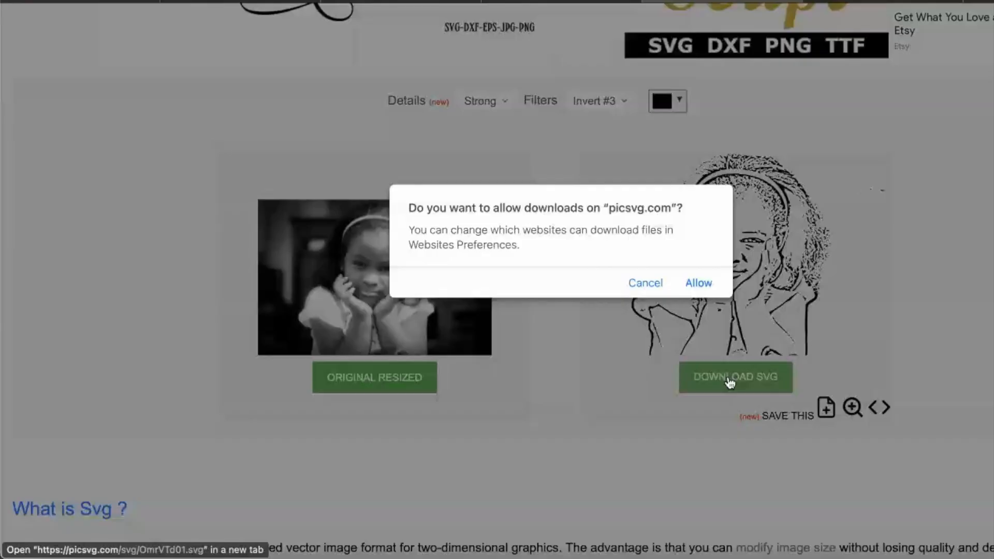
left_click(698, 283)
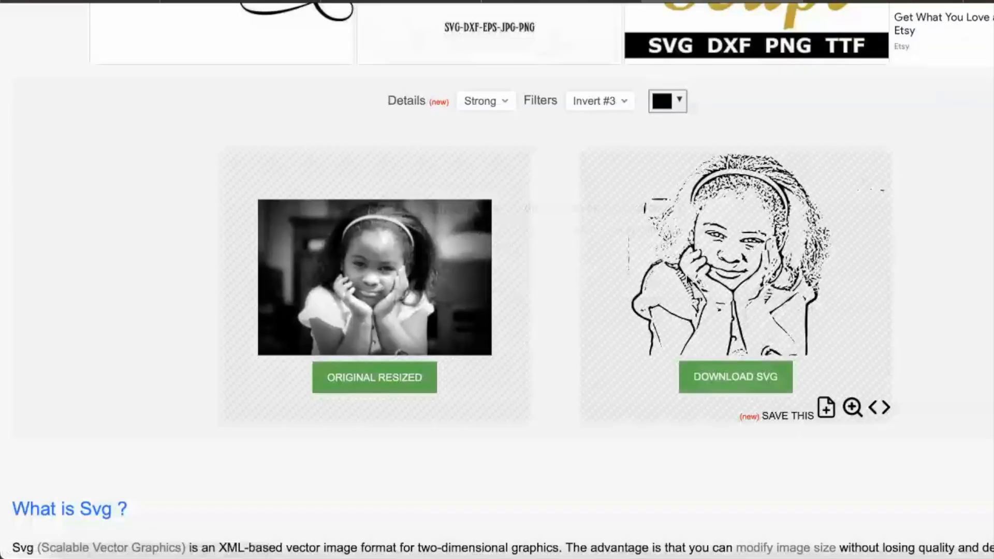
scroll(592, 244, "up", 10)
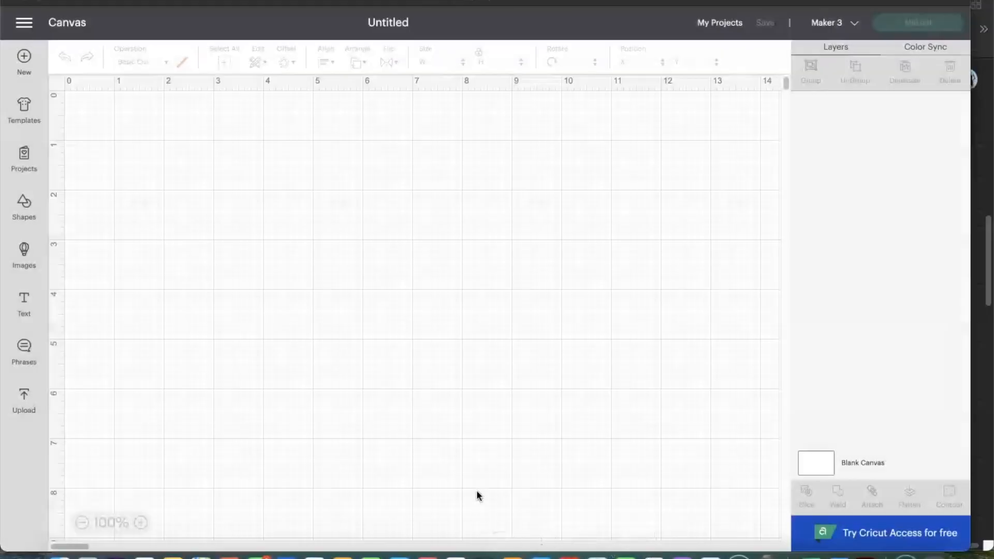
Switch to the Cricut Design Space canvas and examine the machines the project can be optimized for
left_click(855, 26)
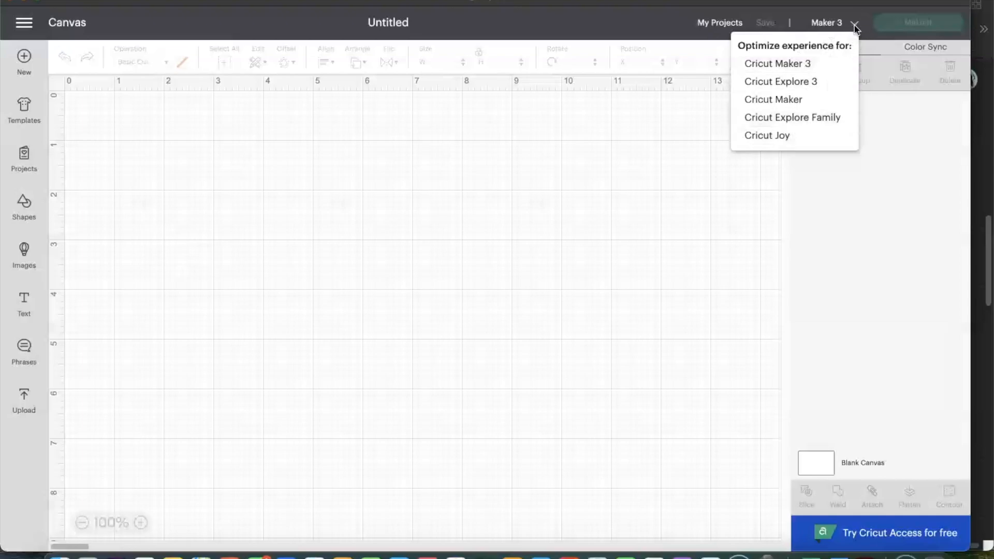
left_click(856, 28)
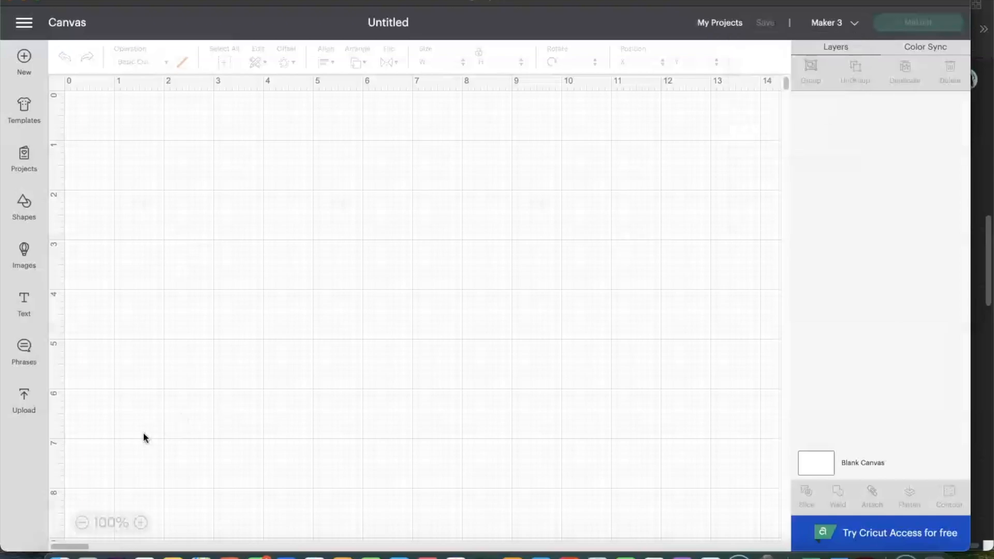
Upload C49qBC01.svg from the Downloads folder as a cut image
left_click(22, 412)
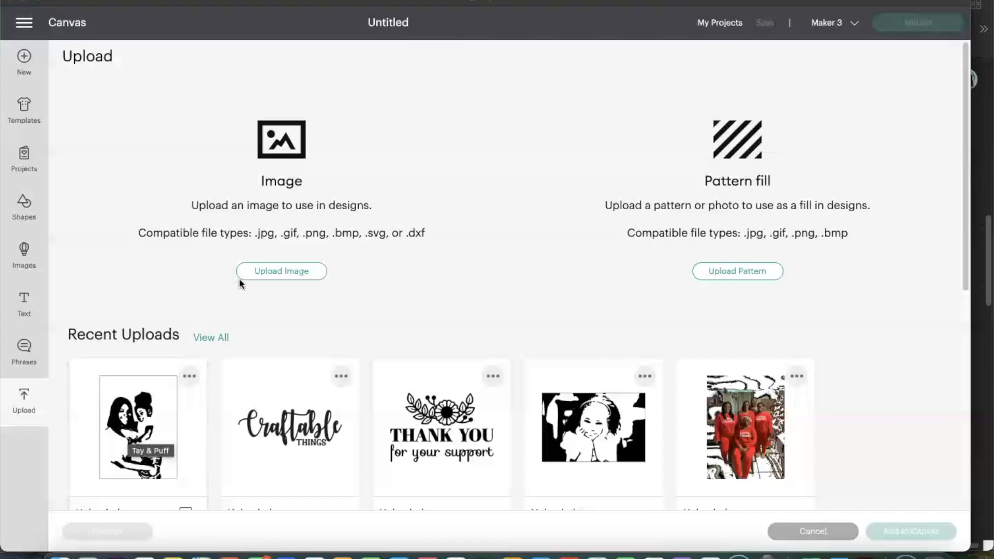
left_click(266, 278)
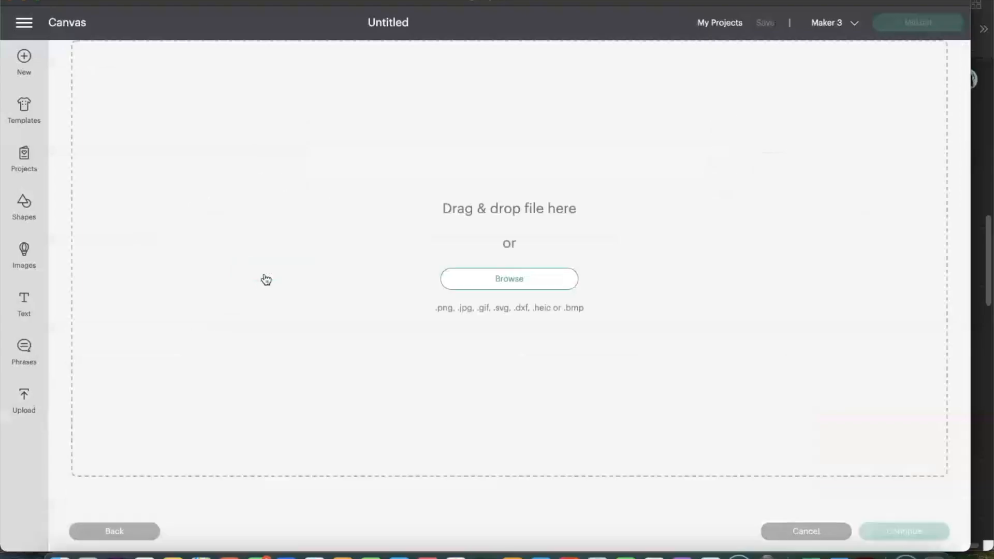
left_click(519, 280)
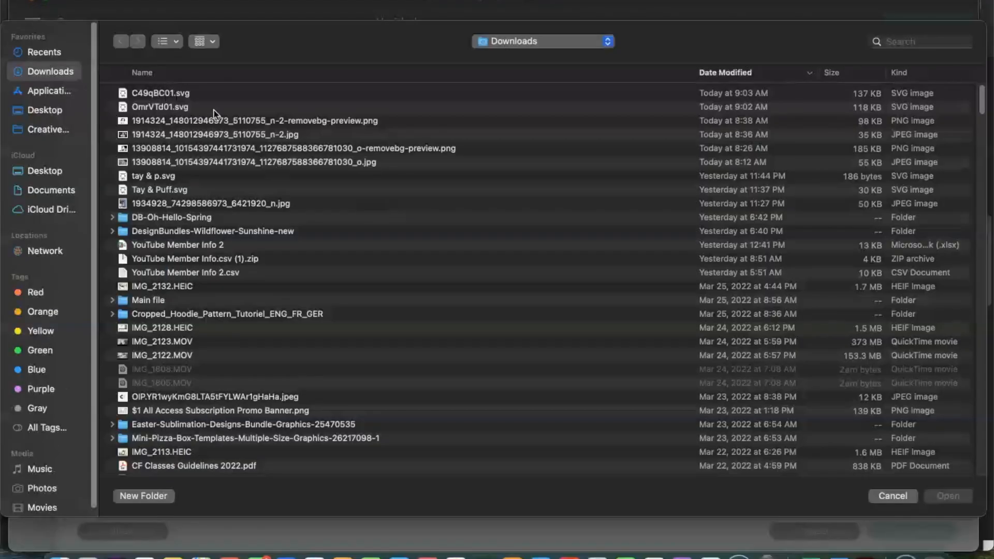
left_click(176, 108)
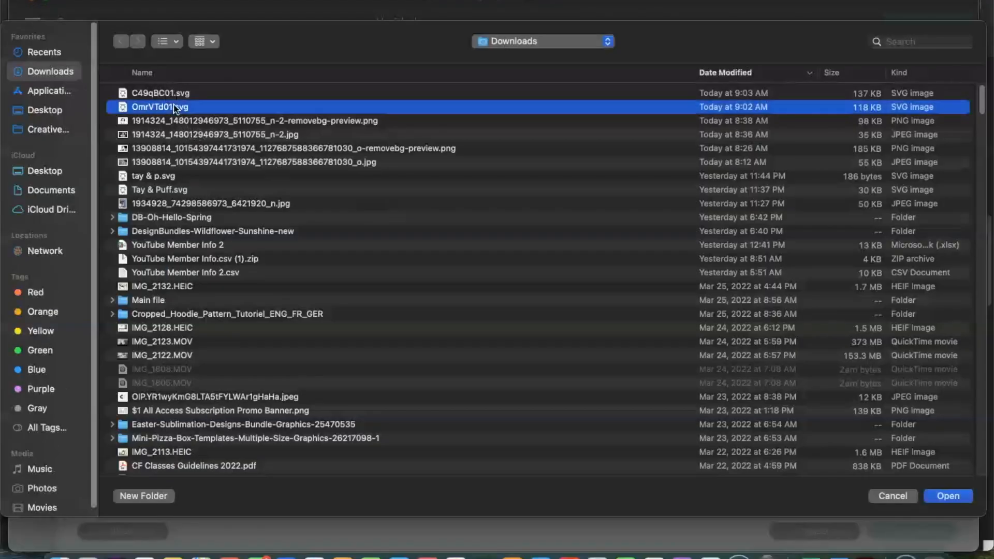
left_click(177, 94)
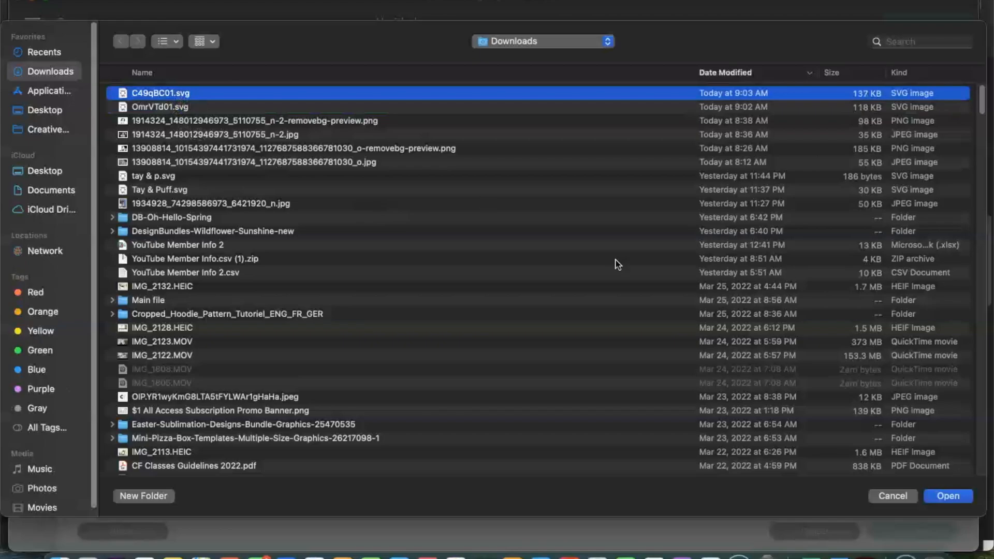
left_click(949, 497)
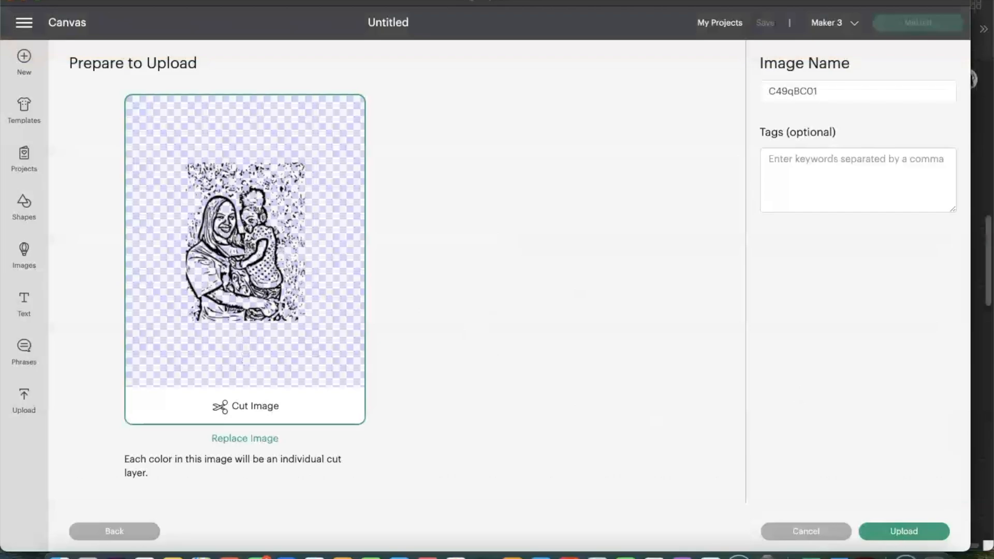
left_click(904, 531)
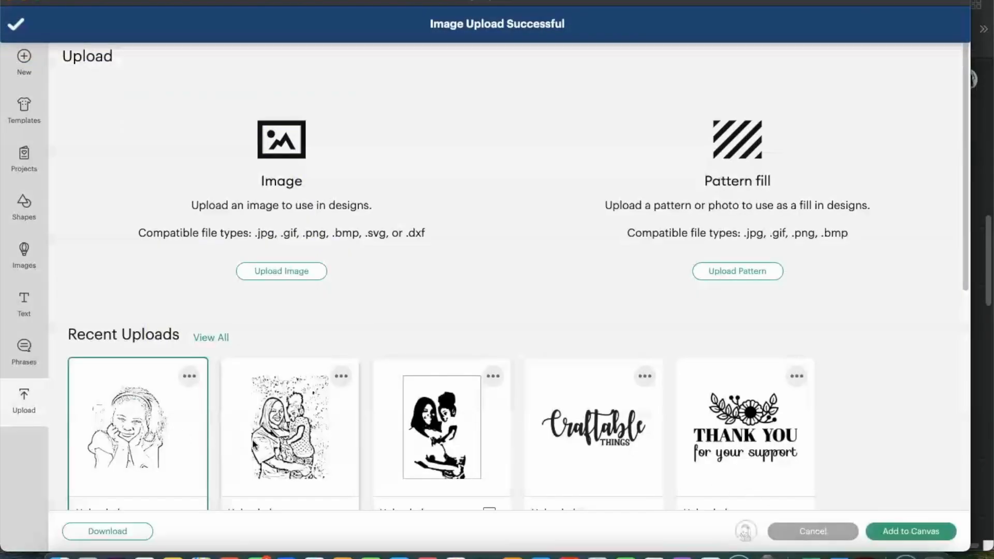
Add the girl's line drawing, the woman-and-child line drawing and the black woman-and-child silhouette to the canvas
left_click(269, 435)
left_click(442, 435)
left_click(911, 531)
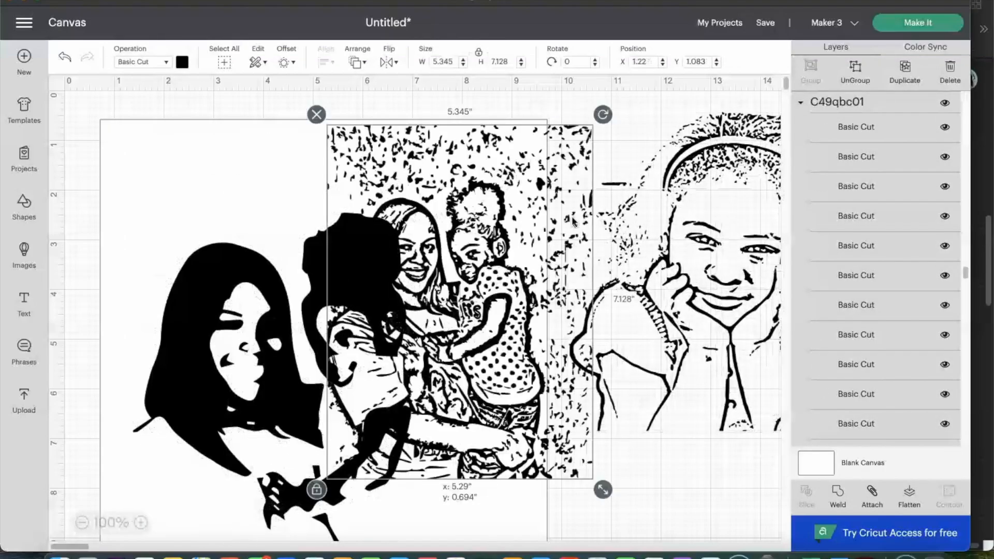
Move the woman-and-child line drawing below the girl's portrait, to about X 11.15, Y 8.89
left_click(84, 522)
left_click(84, 523)
left_click_drag(290, 172, 414, 386)
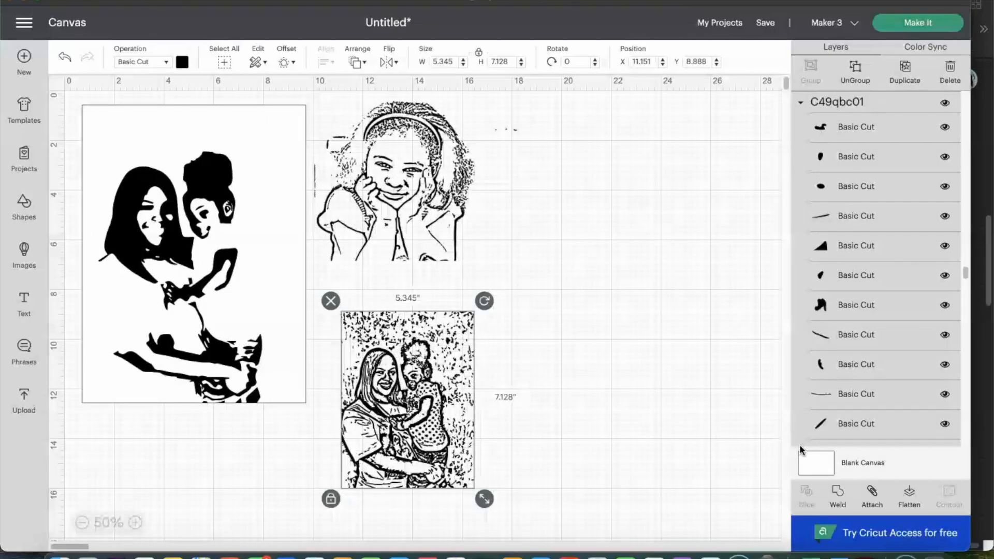
Try to weld the woman-and-child line drawing into a single shape
left_click(837, 494)
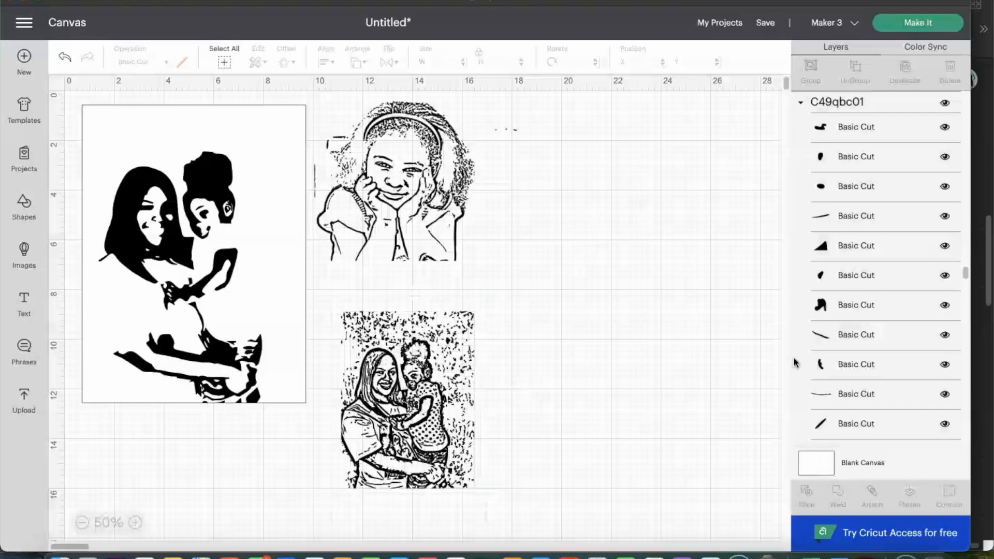
Delete the first white outline pieces from the woman-and-child silhouette's layer group, keeping the black-filled pieces
left_click(135, 259)
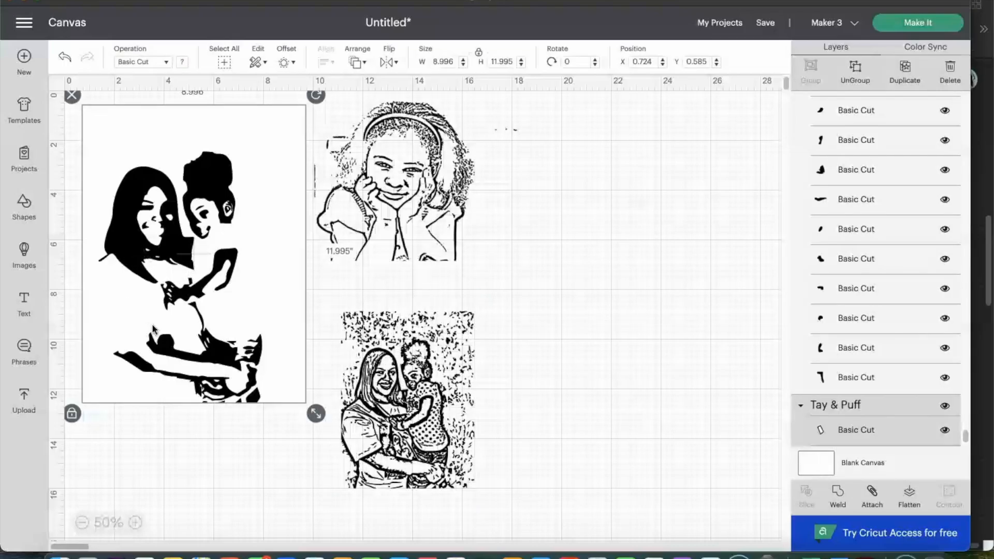
left_click(851, 432)
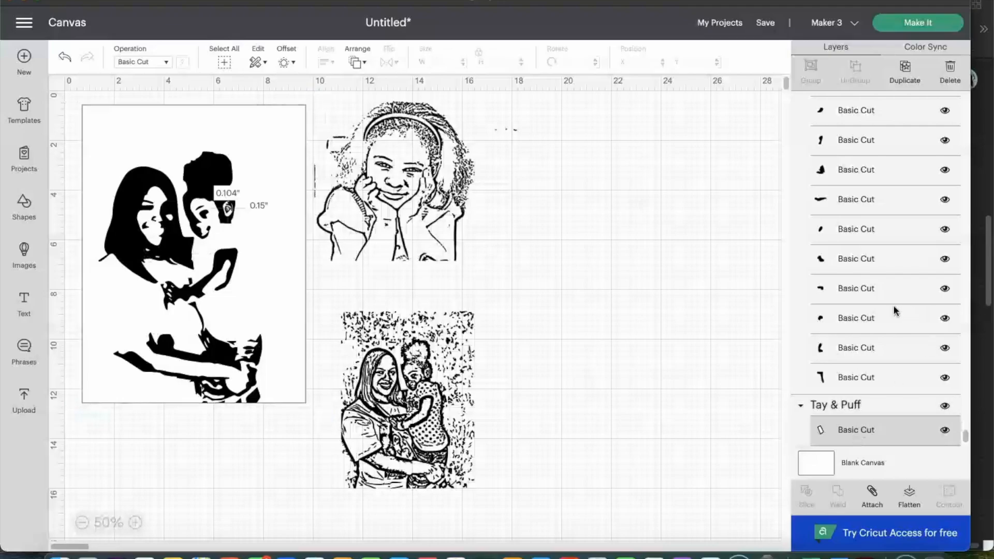
scroll(896, 310, "down", 10)
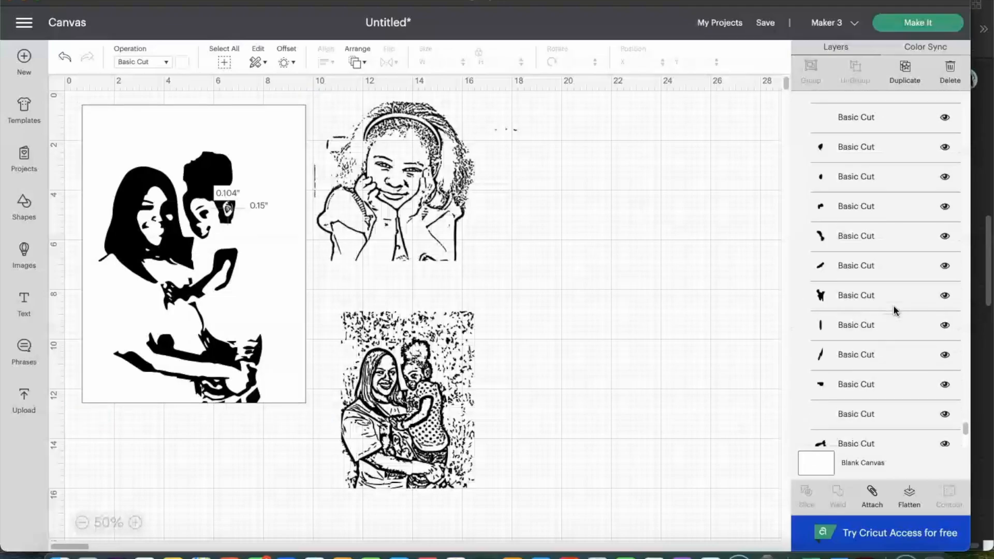
scroll(895, 311, "up", 5)
scroll(893, 270, "down", 3)
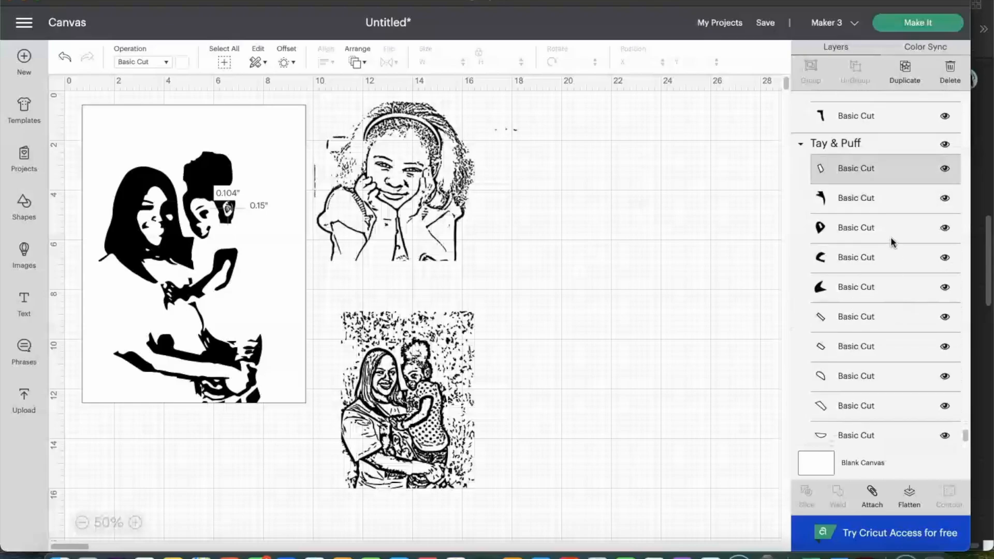
left_click_drag(857, 168, 834, 314)
left_click(836, 291)
left_click(837, 315, "shift")
left_click(838, 351, "shift")
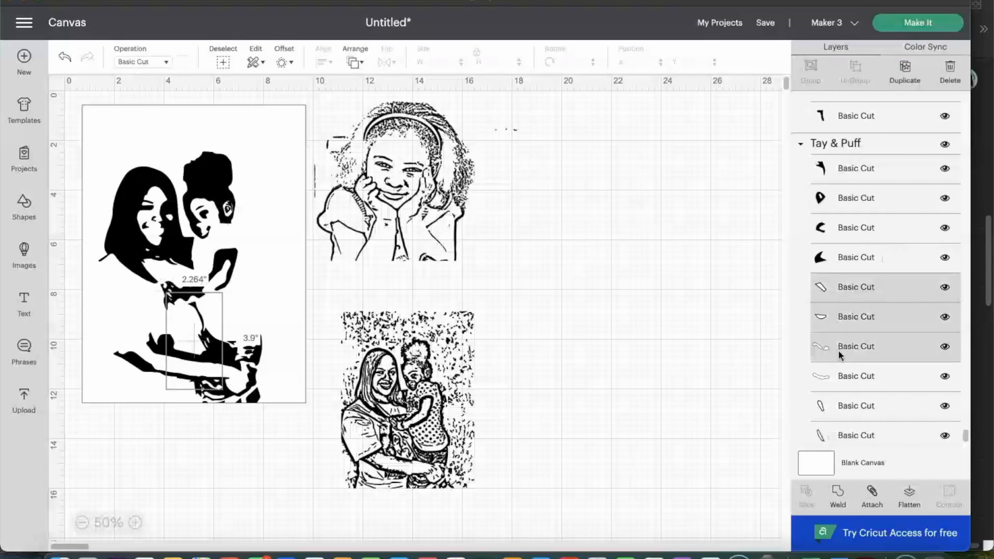
left_click(838, 381, "shift")
left_click(838, 410, "shift")
left_click(841, 437, "shift")
Delete the remaining five white outline pieces, from the ear detail to the speckled piece, in the silhouette's layer group
left_click(830, 291)
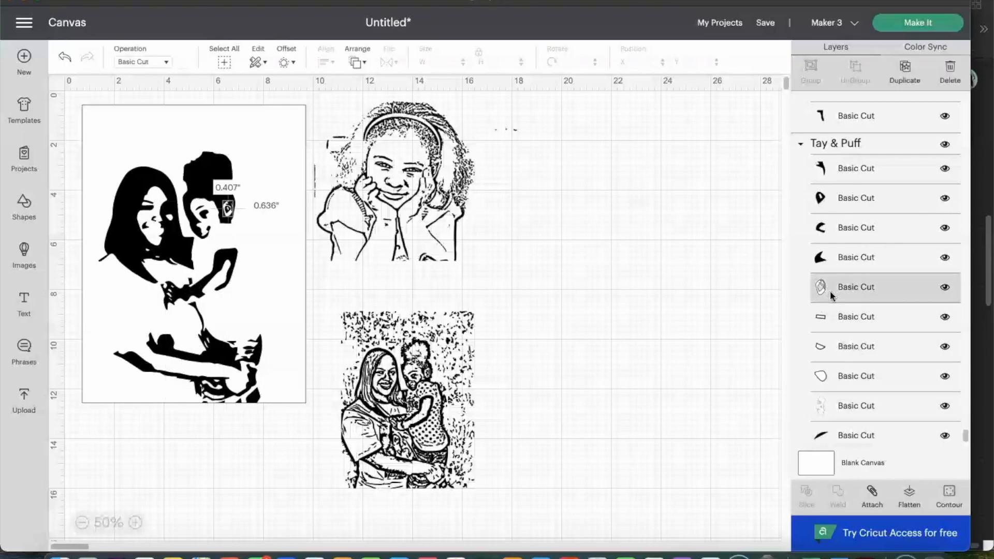
left_click(834, 321, "shift")
left_click(837, 346, "shift")
left_click(840, 381, "shift")
left_click(841, 409, "shift")
key("Delete")
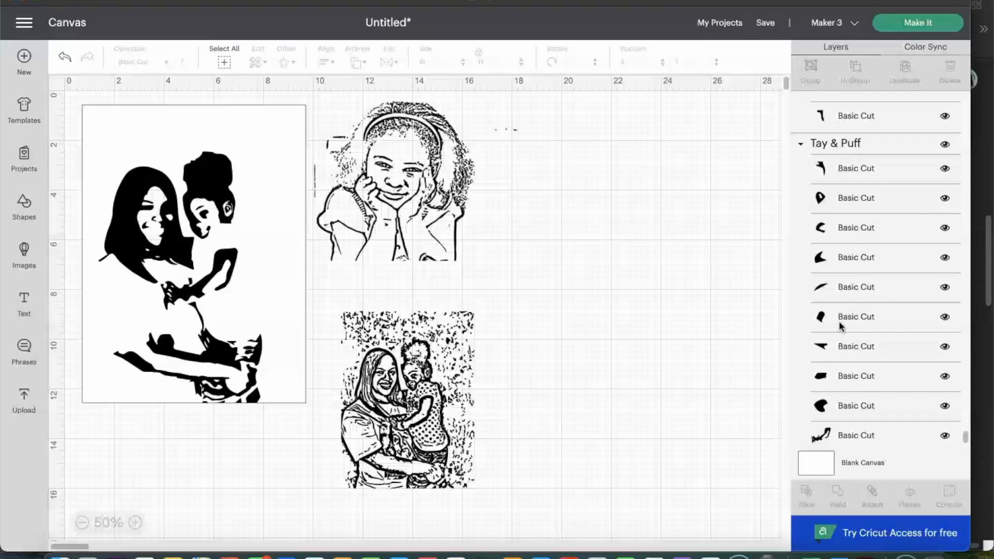
Delete the large rectangular background frame around the woman-and-child silhouette
scroll(840, 325, "down", 5)
left_click(834, 431)
key("Delete")
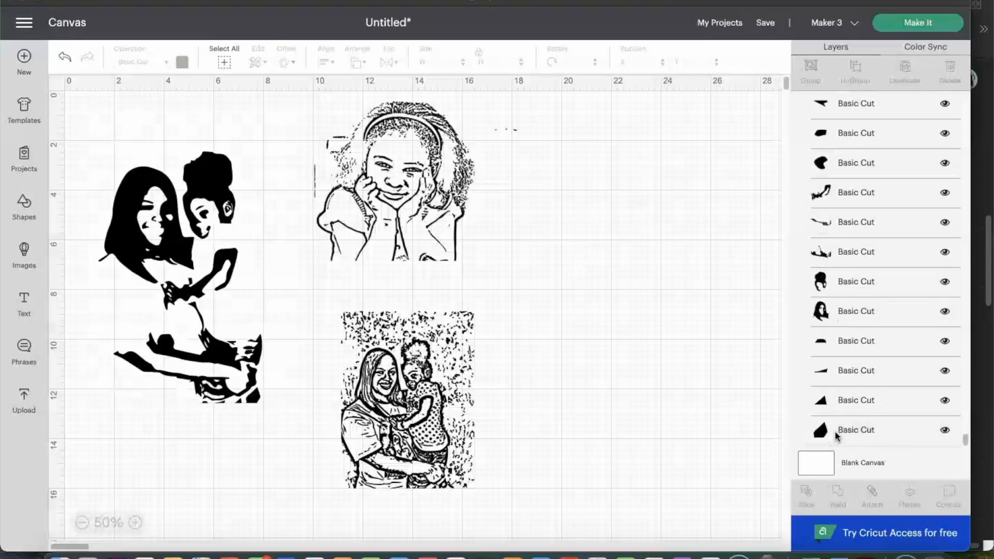
Weld the woman-and-child silhouette into a single shape and move the girl's portrait to about X 7.72, Y 0.60
left_click(202, 223)
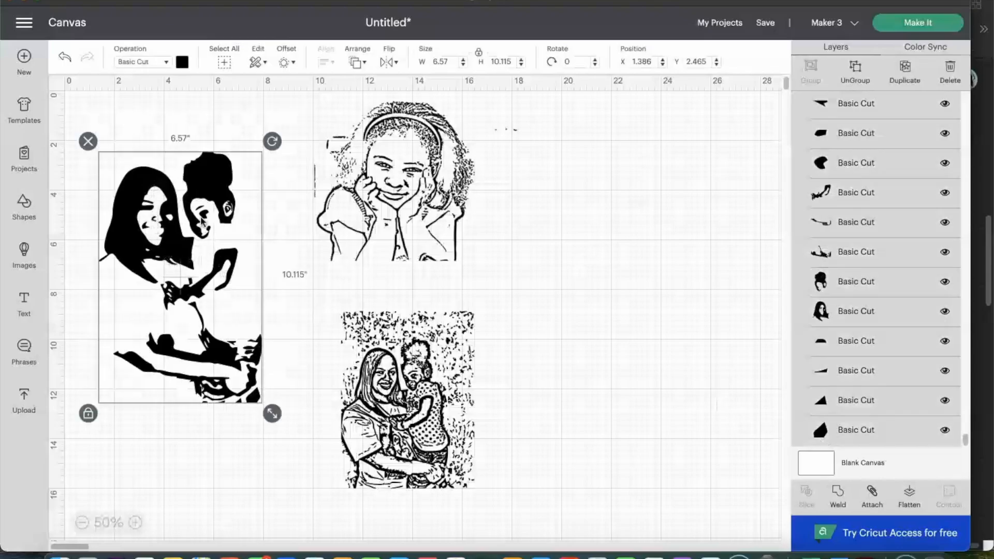
left_click(841, 498)
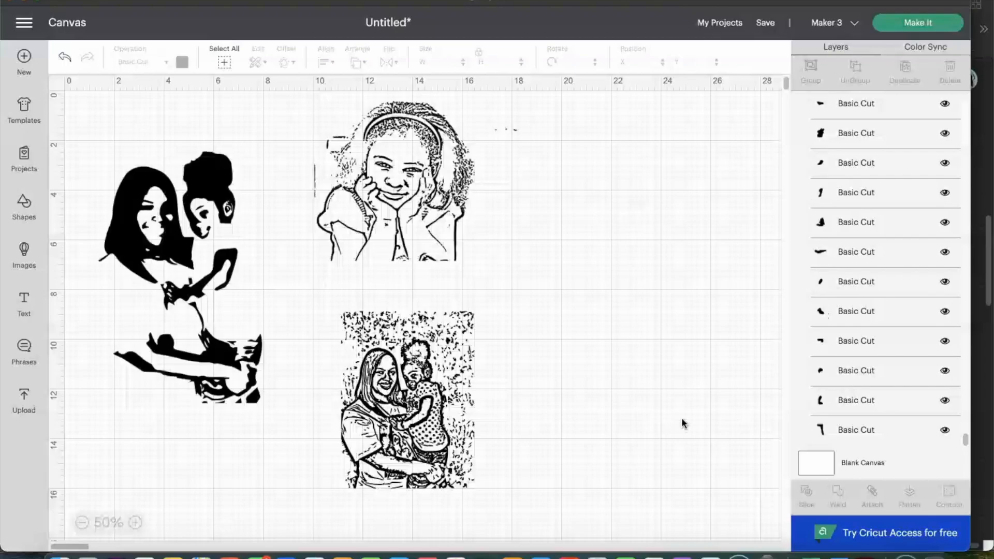
left_click(321, 220)
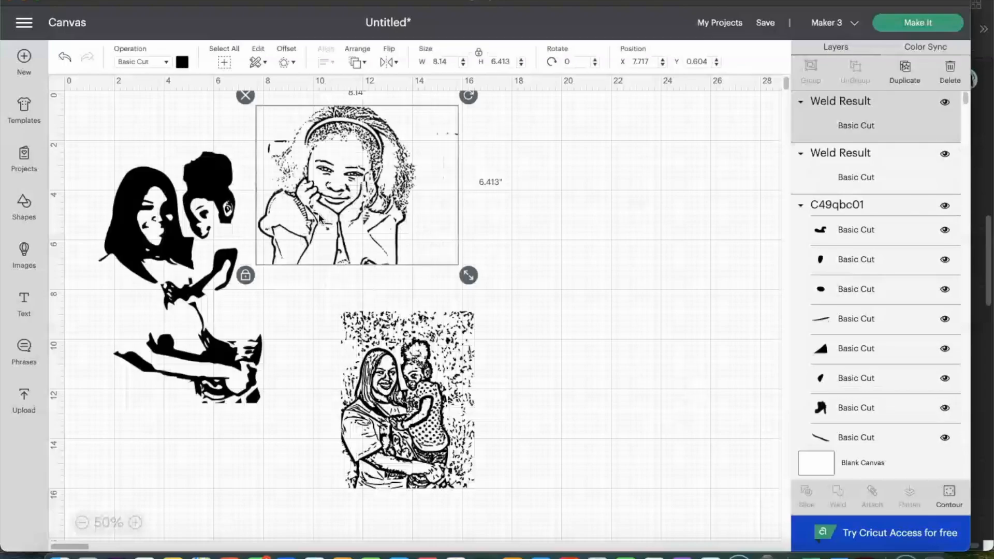
Weld the woman-and-child line drawing below the girl's portrait into a single shape
left_click(407, 399)
left_click(839, 498)
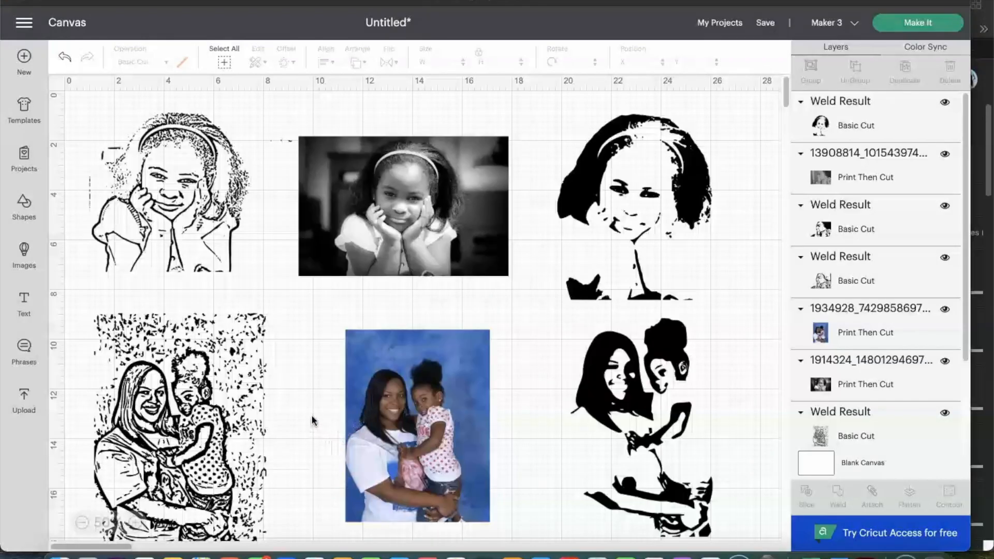
Compare each original photo with its line drawing and its black silhouette, row by row across the canvas
scroll(208, 405, "down", 2)
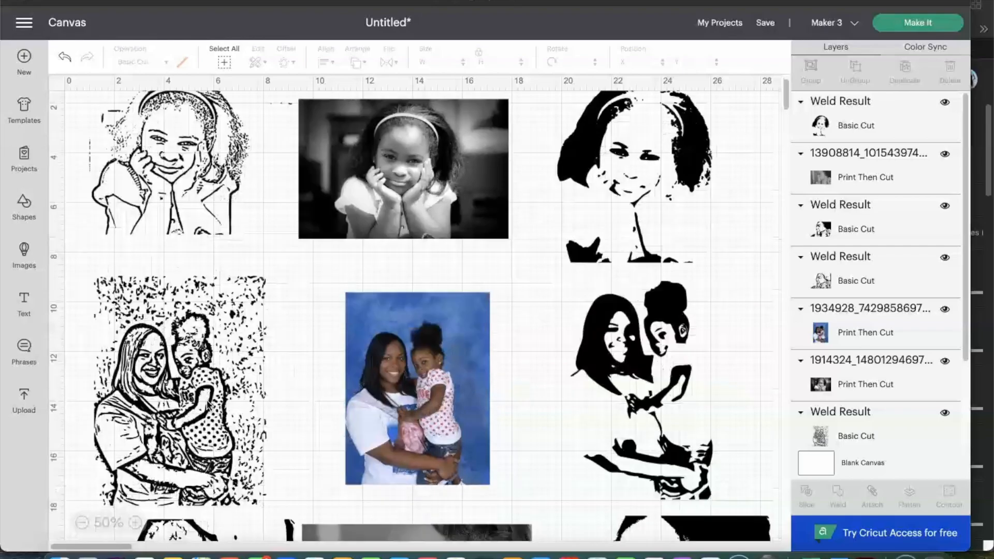
scroll(207, 404, "down", 5)
scroll(207, 405, "up", 6)
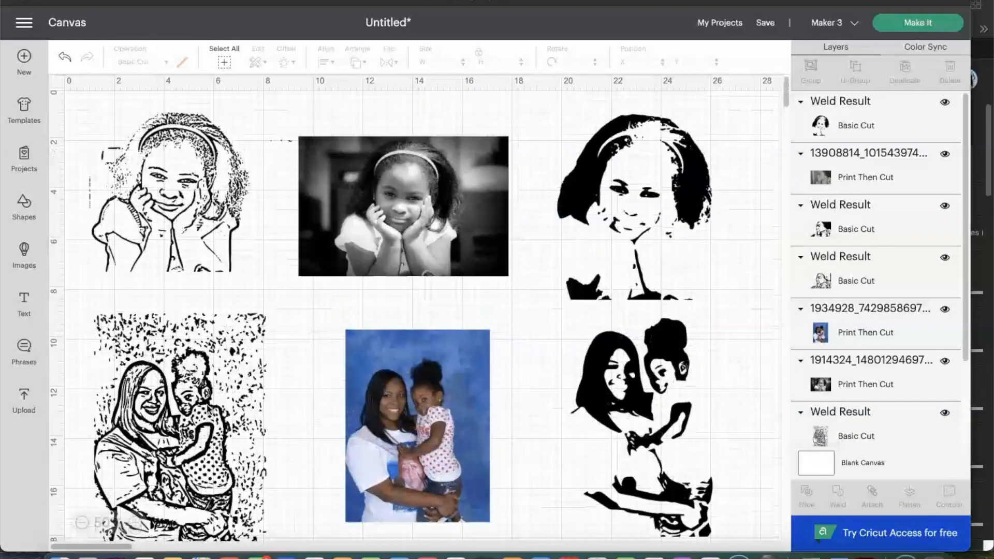
scroll(633, 269, "down", 3)
scroll(633, 274, "down", 3)
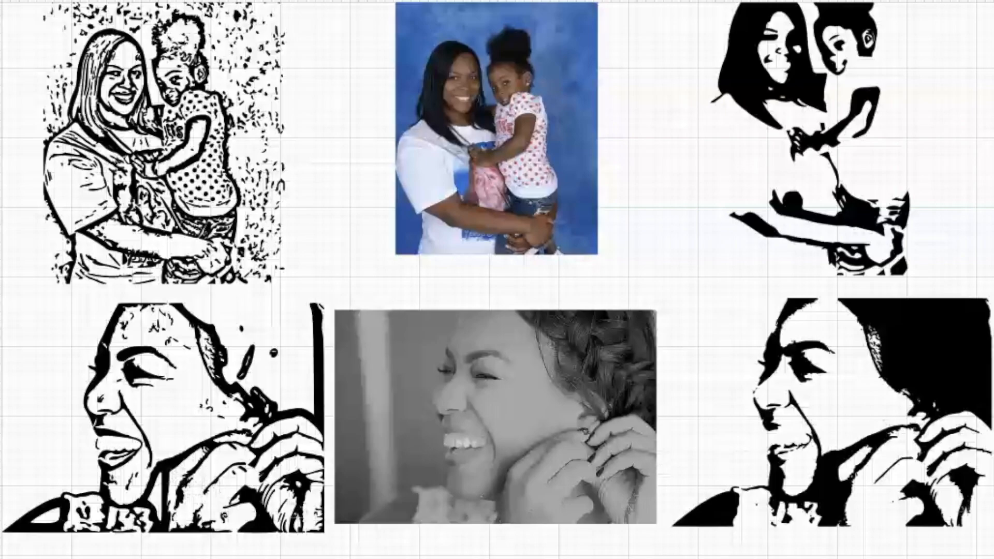
scroll(941, 89, "up", 10)
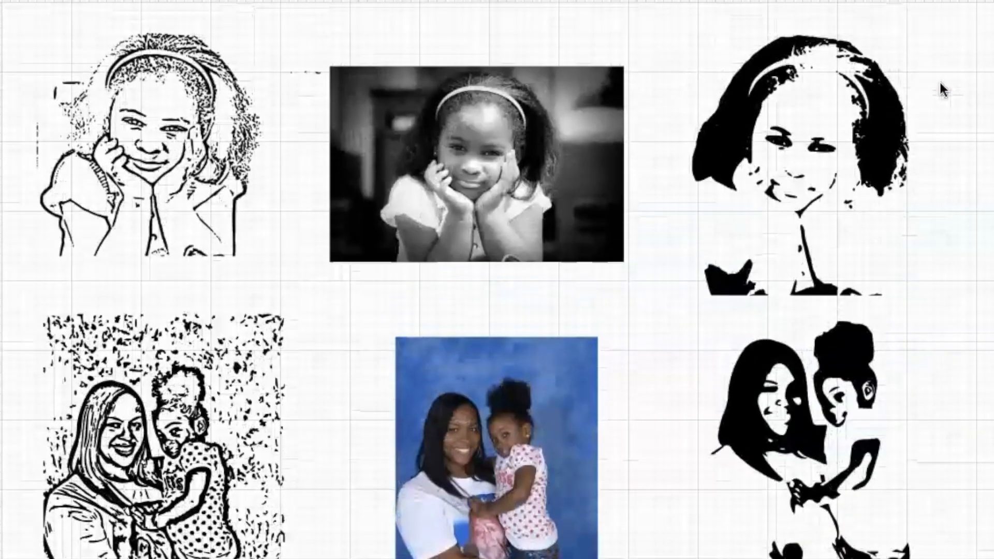
scroll(941, 83, "down", 2)
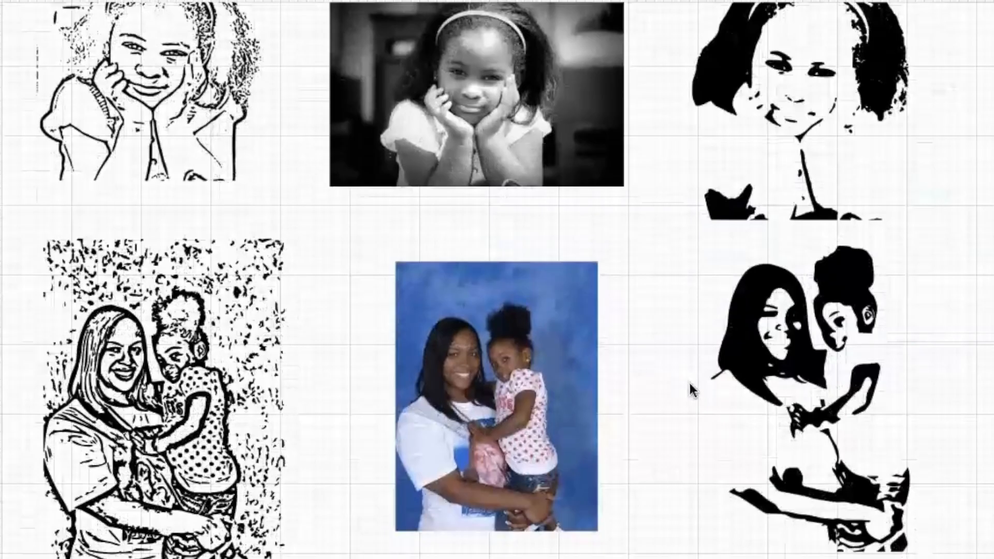
scroll(736, 414, "down", 7)
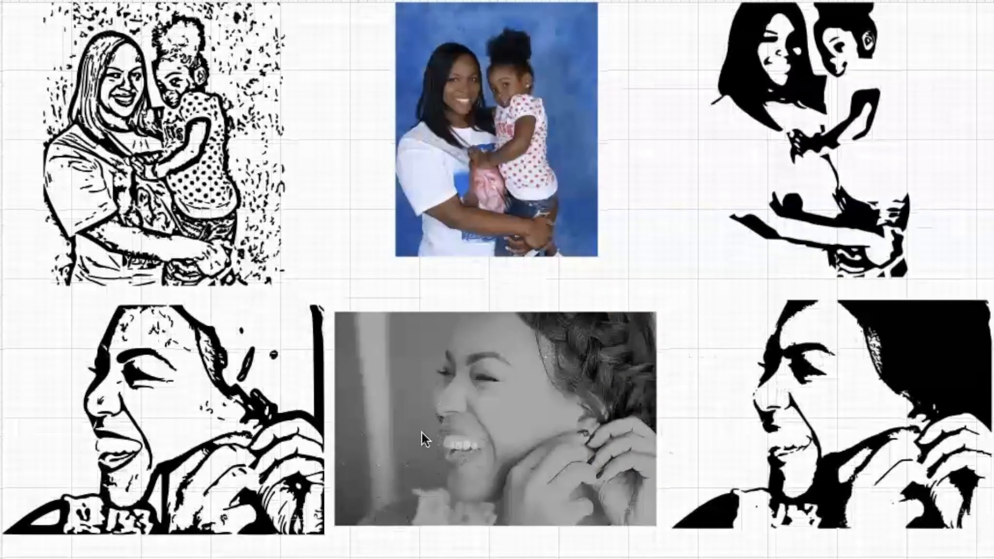
scroll(345, 502, "down", 2)
scroll(348, 501, "up", 2)
scroll(346, 496, "up", 8)
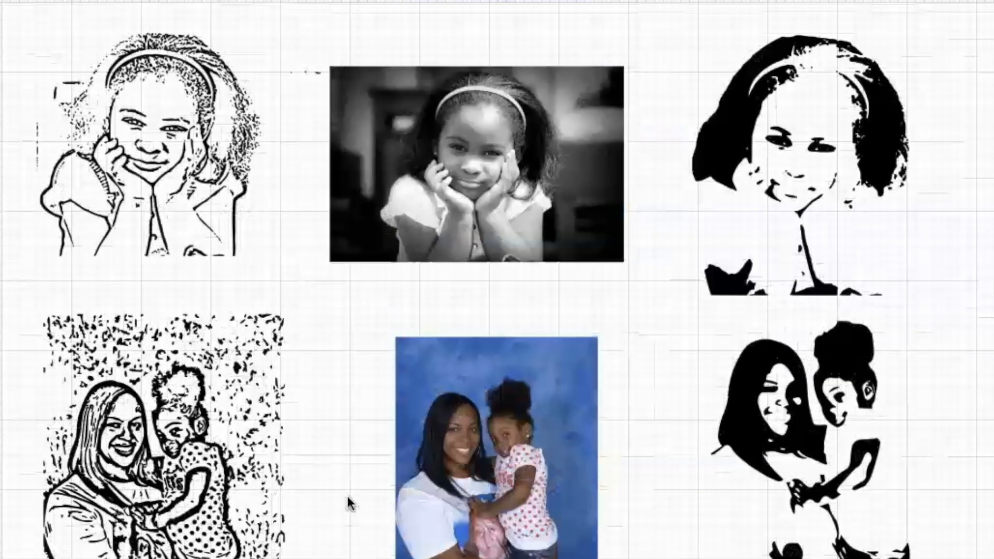
scroll(346, 494, "down", 2)
scroll(347, 496, "up", 2)
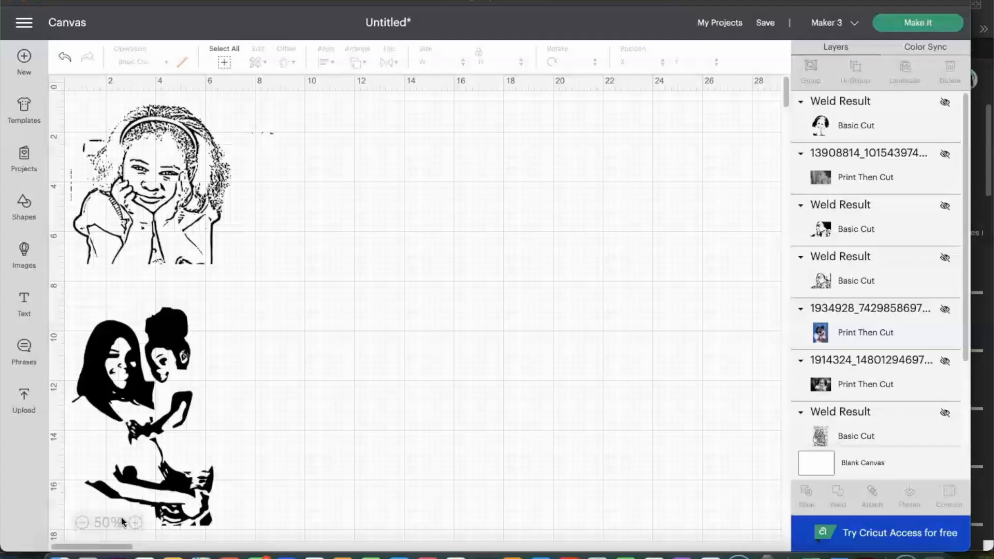
Add the solid black Fill Lines square from all uploaded images to the canvas
left_click(24, 400)
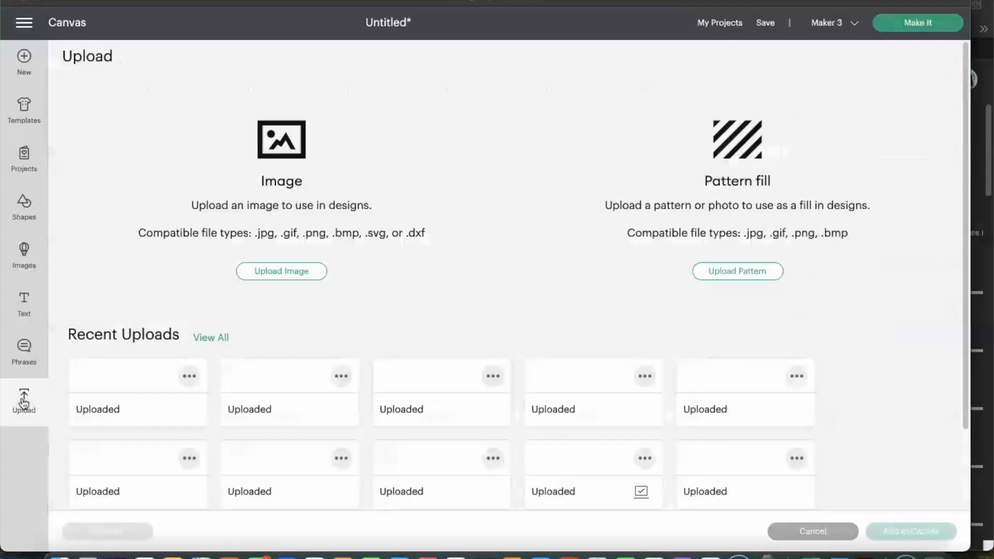
left_click(210, 338)
scroll(466, 342, "down", 10)
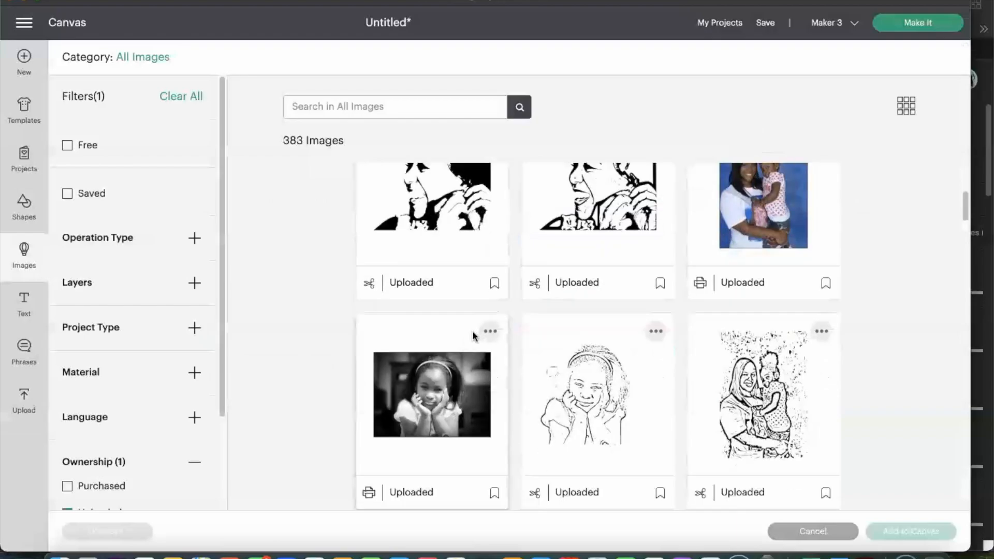
left_click(738, 388)
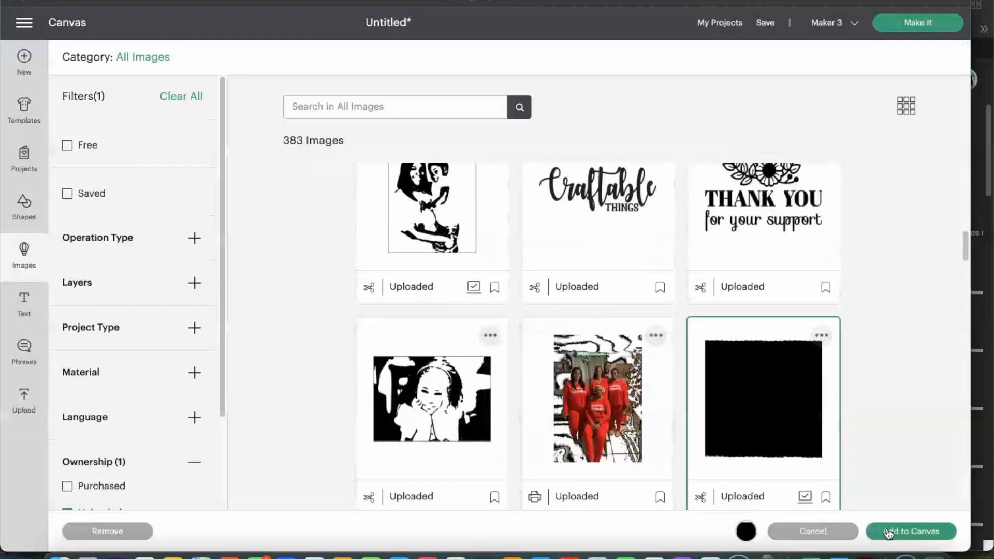
left_click(887, 533)
Inspect the individual lines and edges of the black Fill Lines image up close and hide its layer
left_click(136, 523)
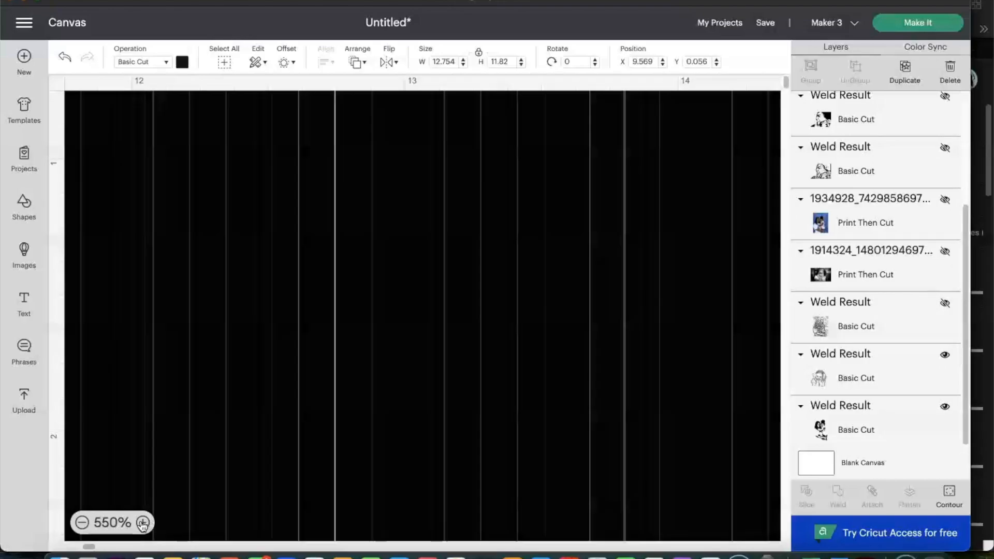
left_click(143, 523)
left_click(143, 523)
left_click(143, 523)
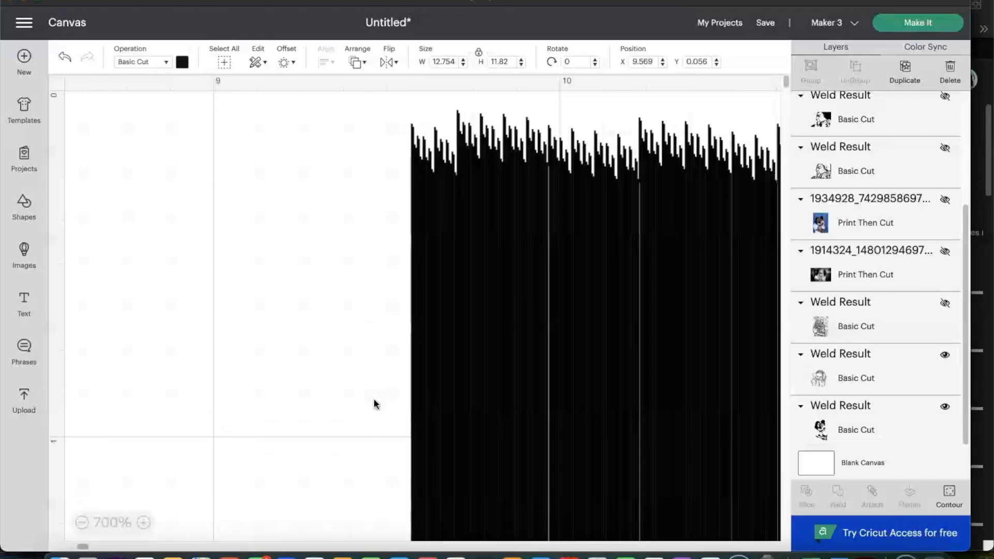
scroll(549, 384, "right", 3)
scroll(550, 383, "right", 3)
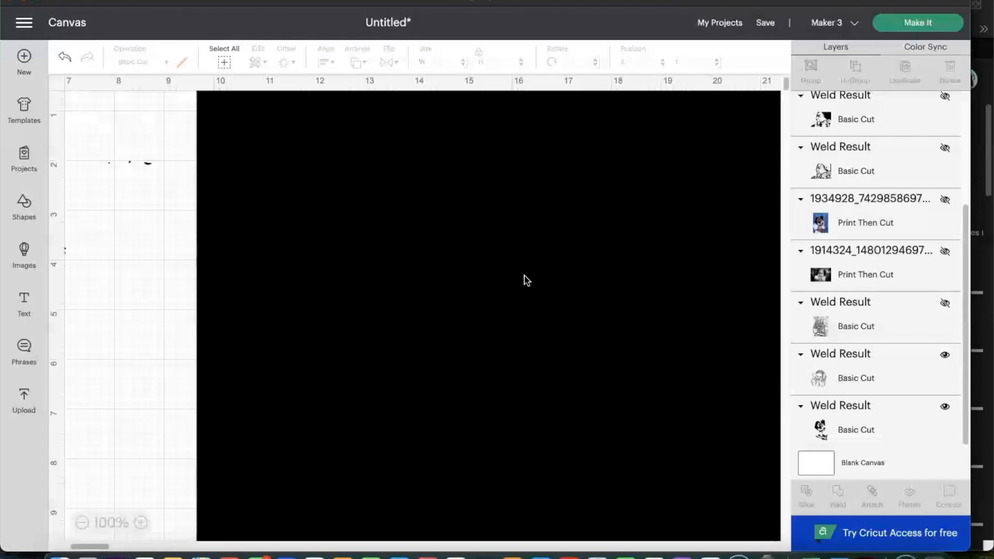
left_click(520, 289)
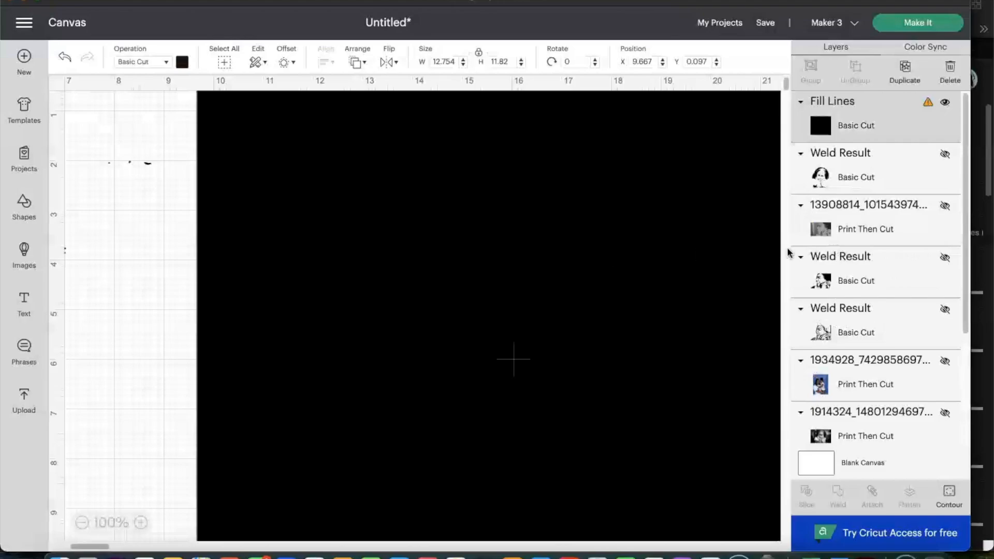
left_click(947, 103)
Add a square, reshape it freely into a vertical line 0.014" wide and 8" high, and place it at about X 11.28, Y 1.10
left_click(93, 352)
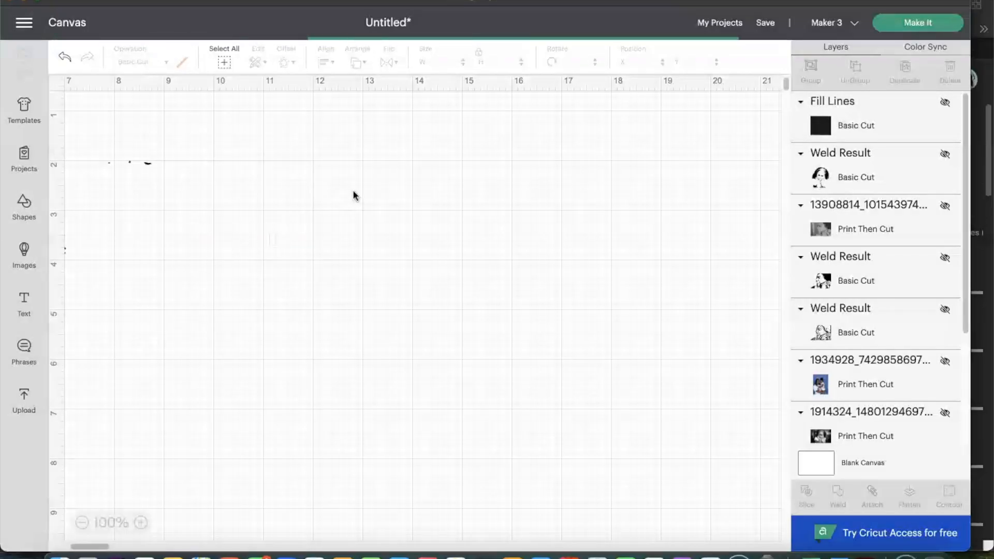
left_click_drag(150, 160, 358, 229)
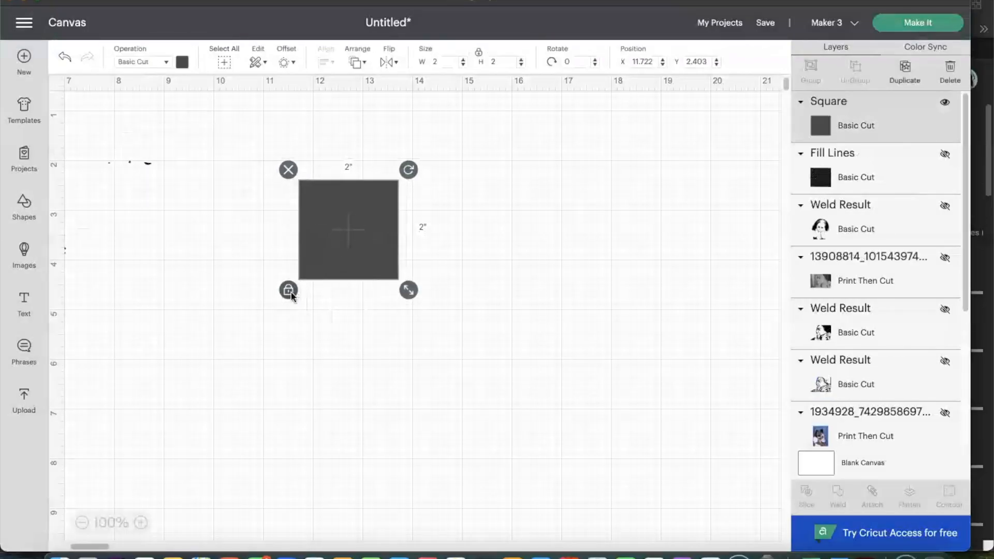
left_click_drag(409, 290, 279, 469)
left_click_drag(287, 504, 286, 552)
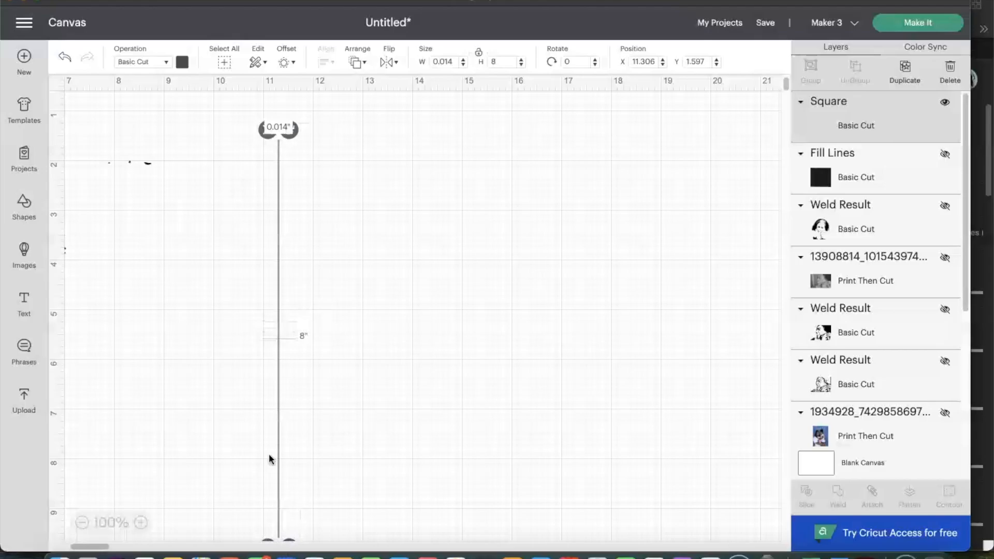
left_click_drag(278, 422, 278, 397)
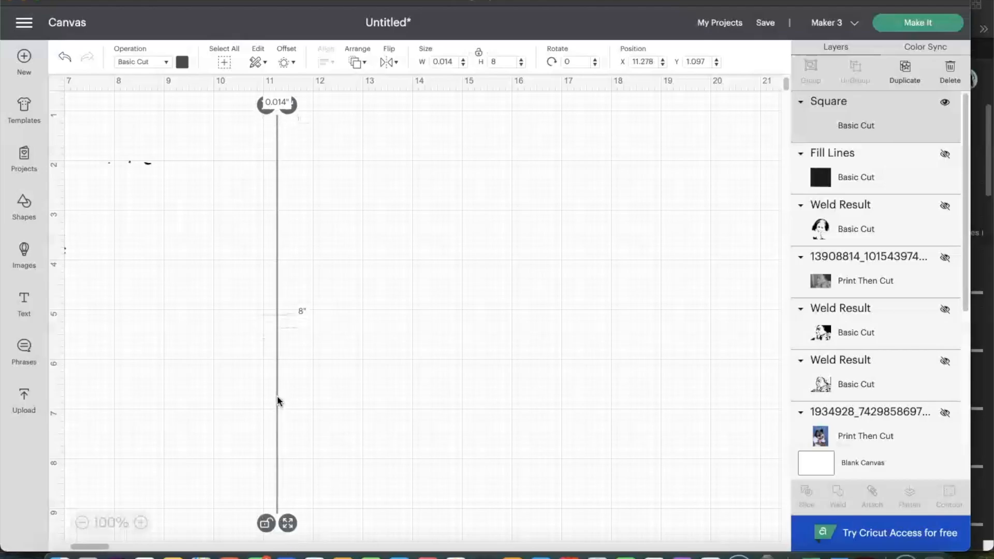
Duplicate the thin vertical line, place the copy right beside it at about X 11.32, Y 1.10, and check the gap up close
right_click(278, 409)
left_click(339, 165)
left_click_drag(290, 240, 280, 229)
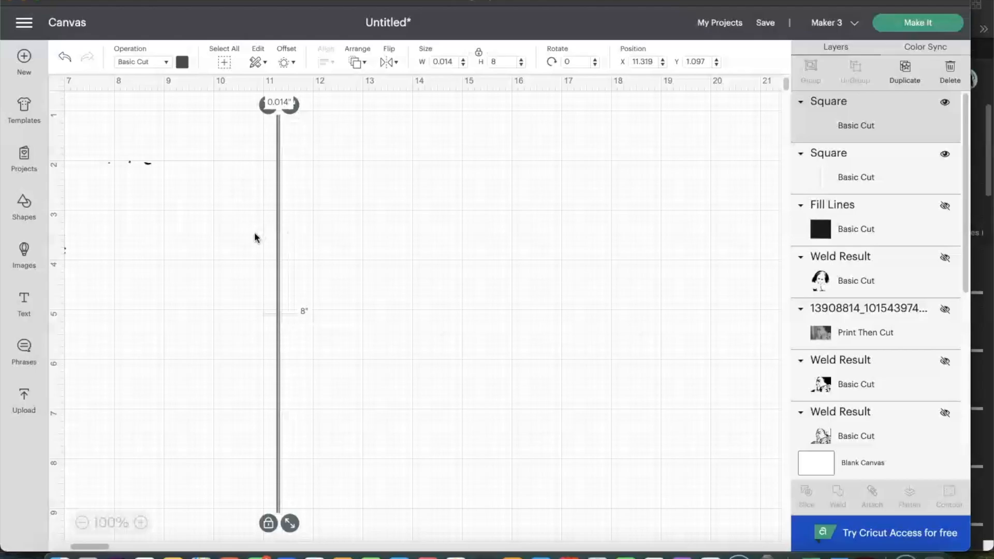
left_click(255, 237)
left_click(141, 524)
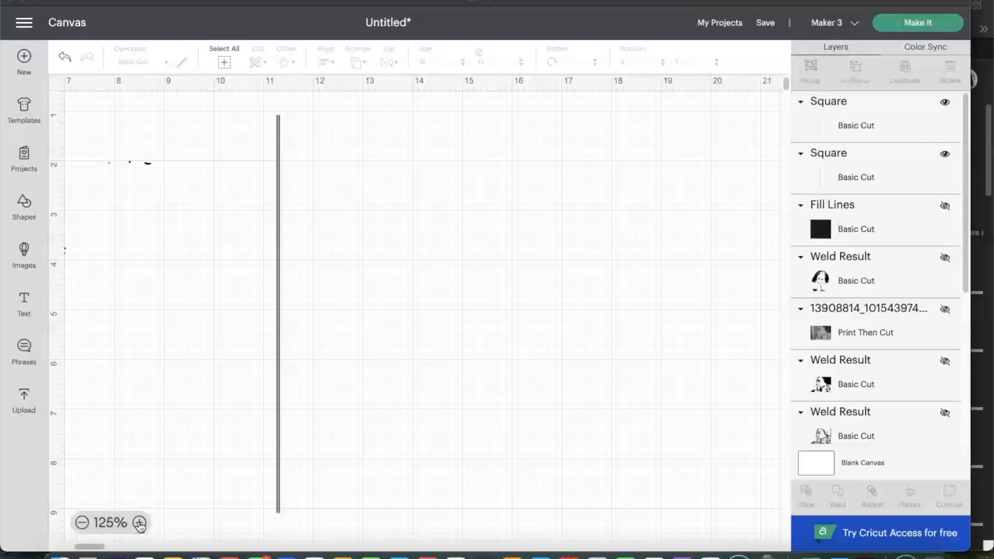
left_click(141, 523)
left_click(141, 524)
scroll(284, 449, "left", 3)
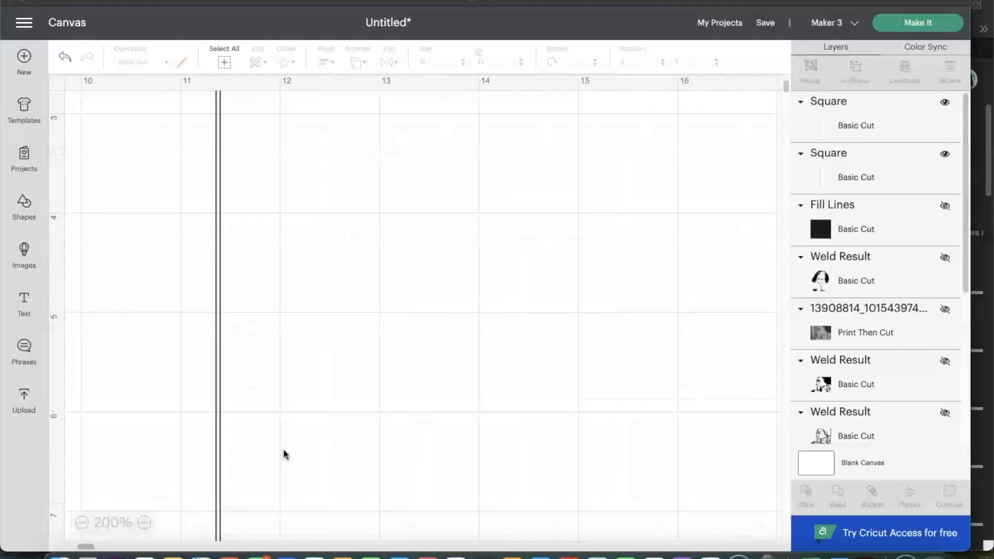
Move the duplicated thin line closer to the first so that the pair is about 0.042" wide overall
left_click(144, 522)
scroll(331, 355, "left", 3)
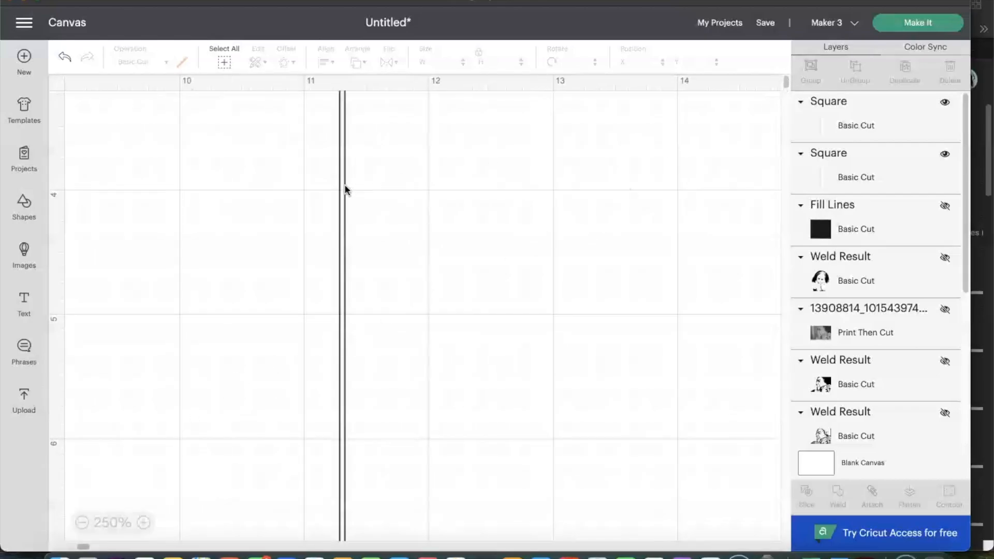
scroll(345, 189, "up", 8)
left_click(344, 263)
left_click_drag(343, 263, 342, 264)
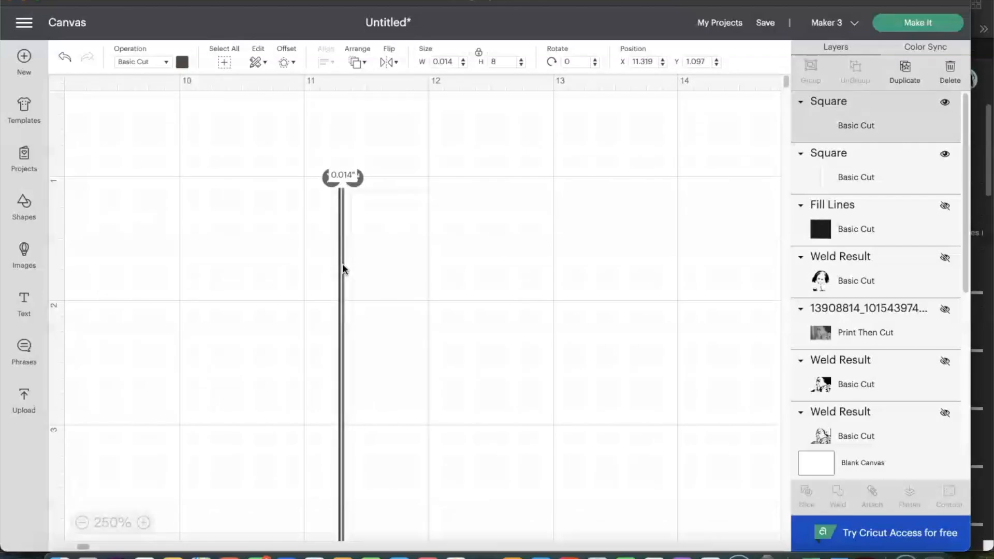
left_click(314, 274)
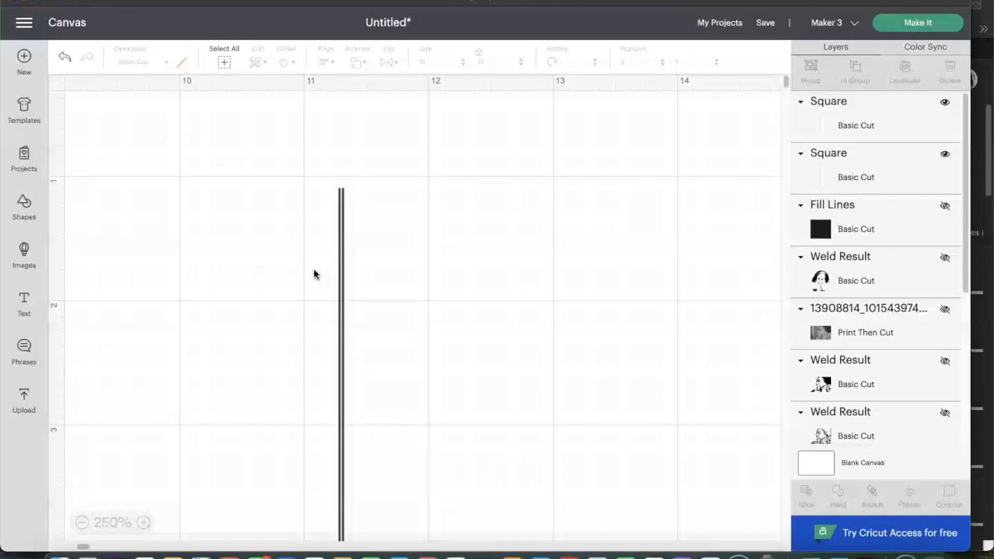
Duplicate both thin lines, place the copies beside them for a block about 0.097" wide, and weld all four lines
left_click_drag(315, 275, 402, 274)
right_click(340, 250)
left_click(382, 190)
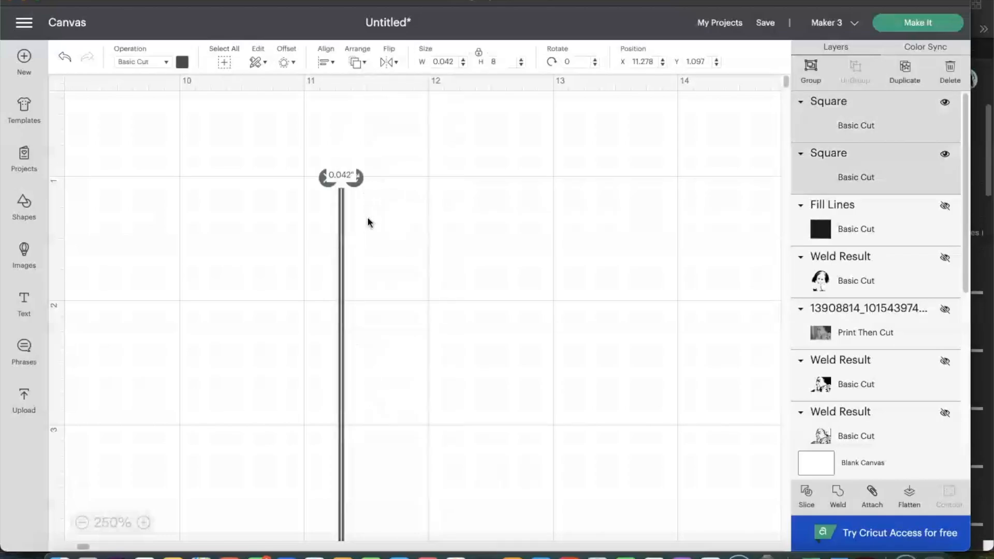
left_click_drag(373, 250, 428, 268)
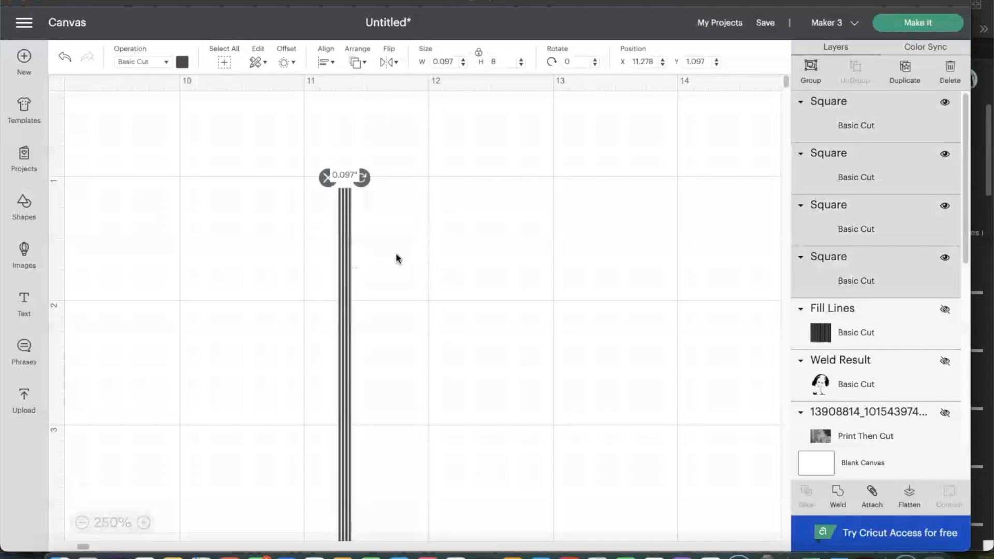
left_click(837, 497)
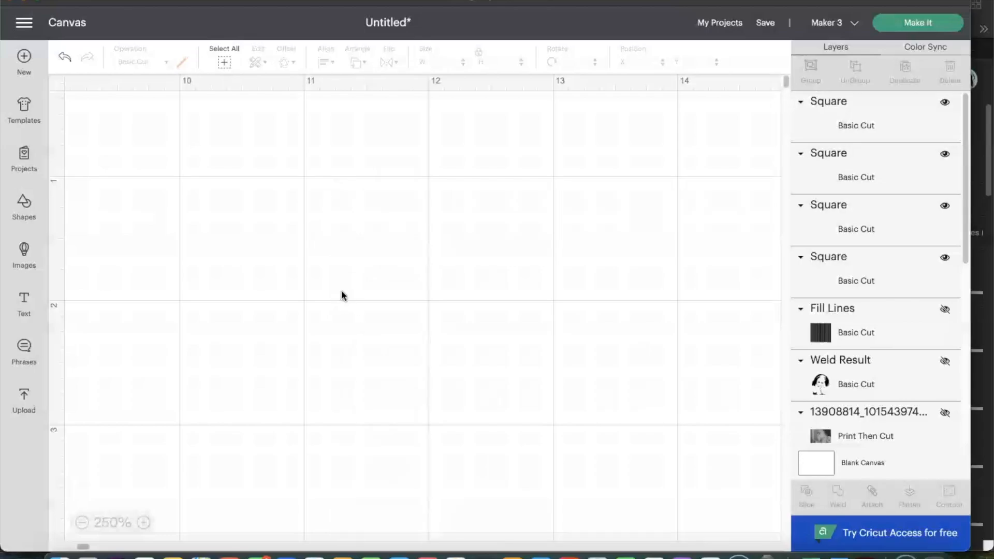
Duplicate the welded four-line block, place the copy right beside it with the same spacing, and weld the two blocks
right_click(343, 291)
left_click(393, 231)
left_click_drag(368, 238, 418, 240)
right_click(351, 231)
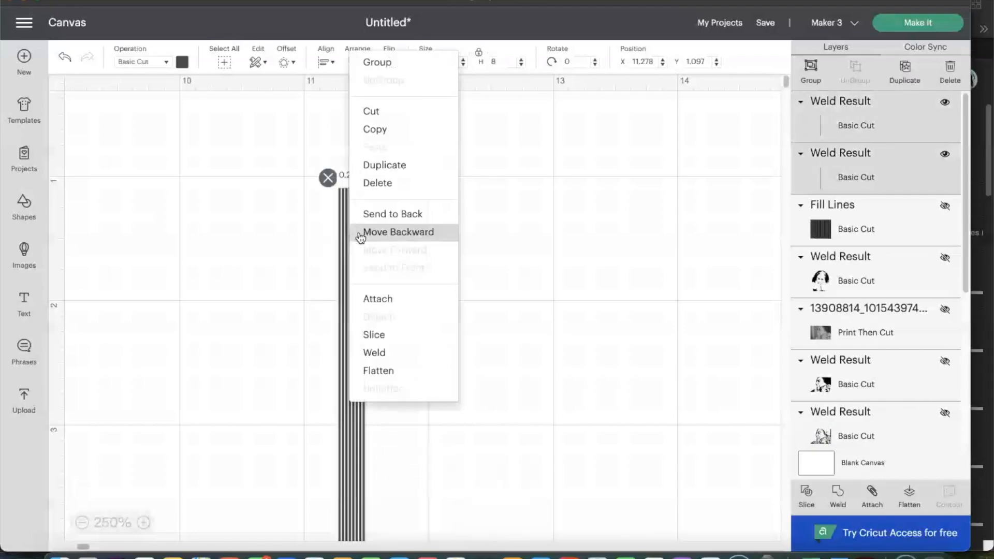
left_click(369, 354)
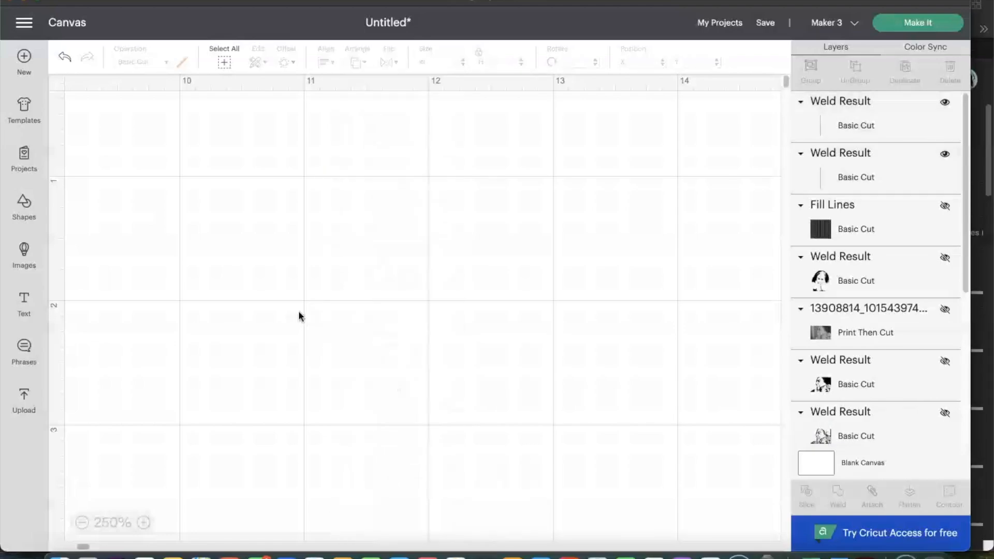
left_click_drag(360, 331, 328, 264)
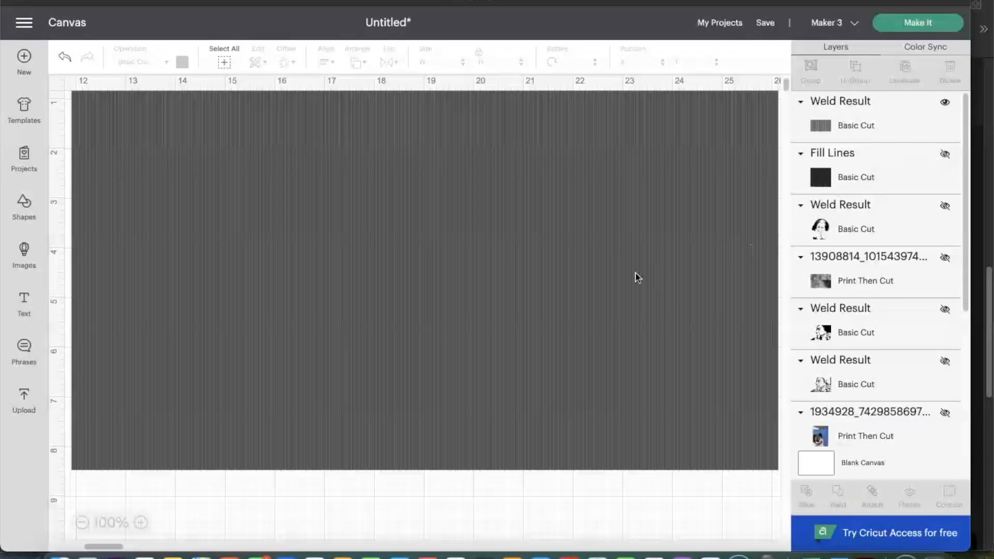
Show the Fill Lines layer and place its image below the wide welded line block at about X 13.99, Y 10.03
scroll(637, 277, "down", 2)
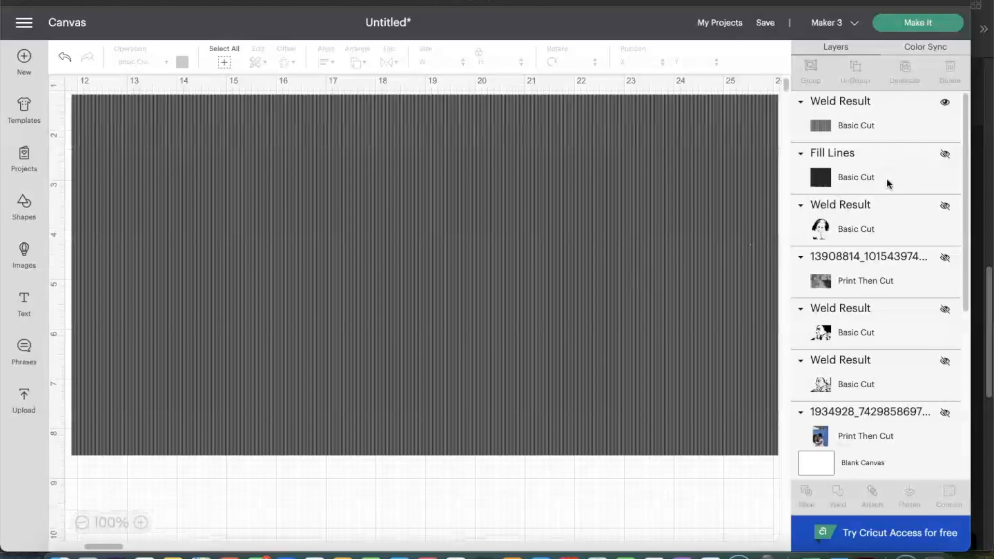
left_click(945, 154)
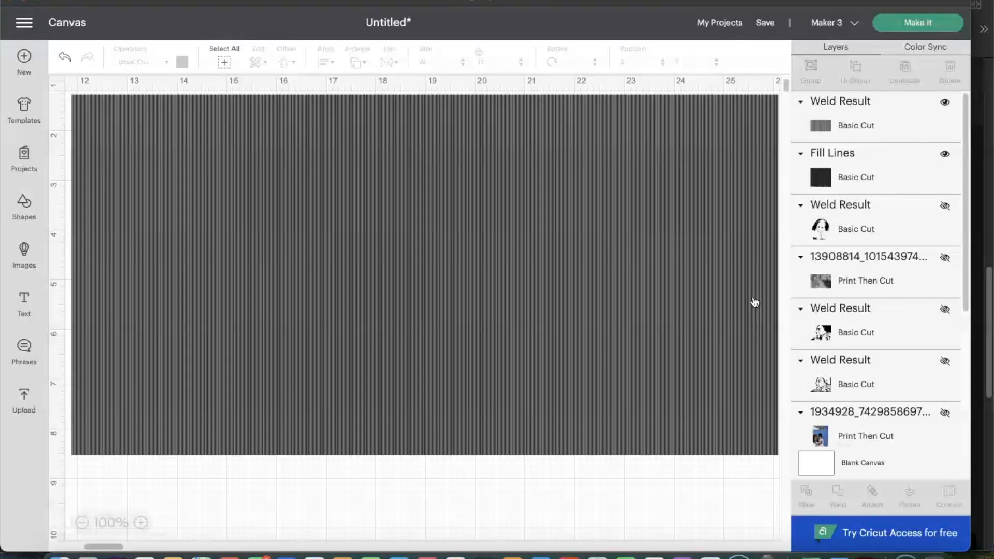
scroll(754, 302, "down", 10)
left_click(463, 216)
left_click_drag(463, 215, 444, 259)
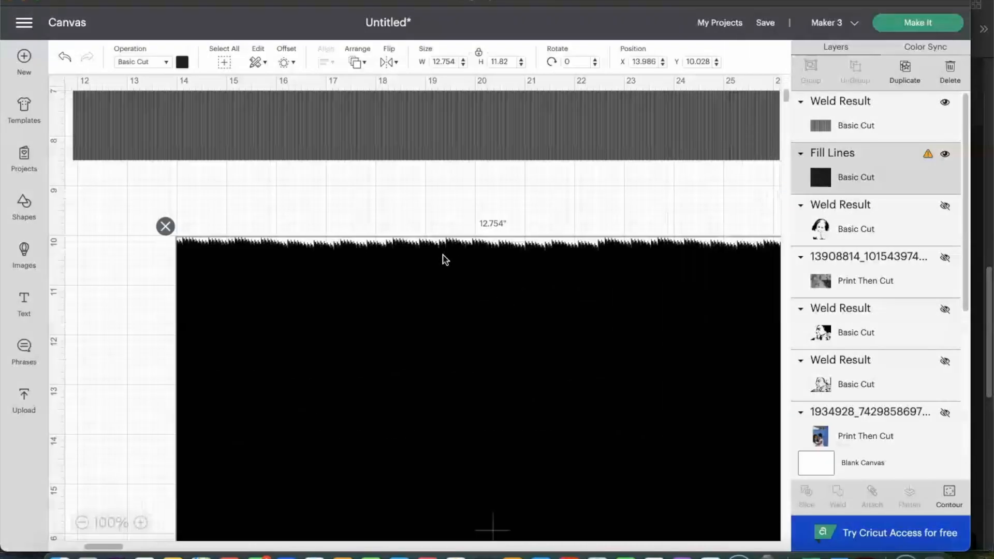
scroll(214, 310, "up", 5)
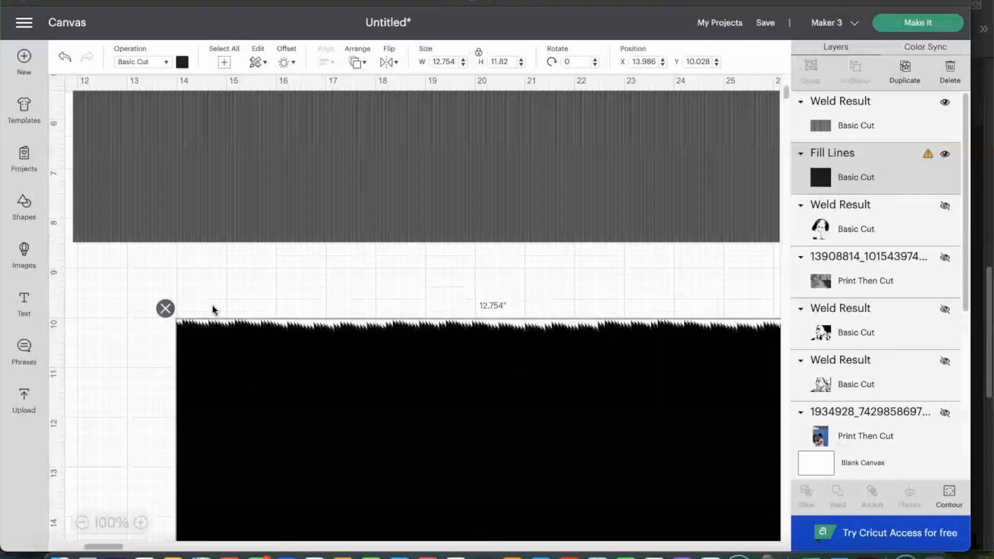
Move the Fill Lines image up over the lower edge of the welded line block to compare the two fills
left_click(83, 523)
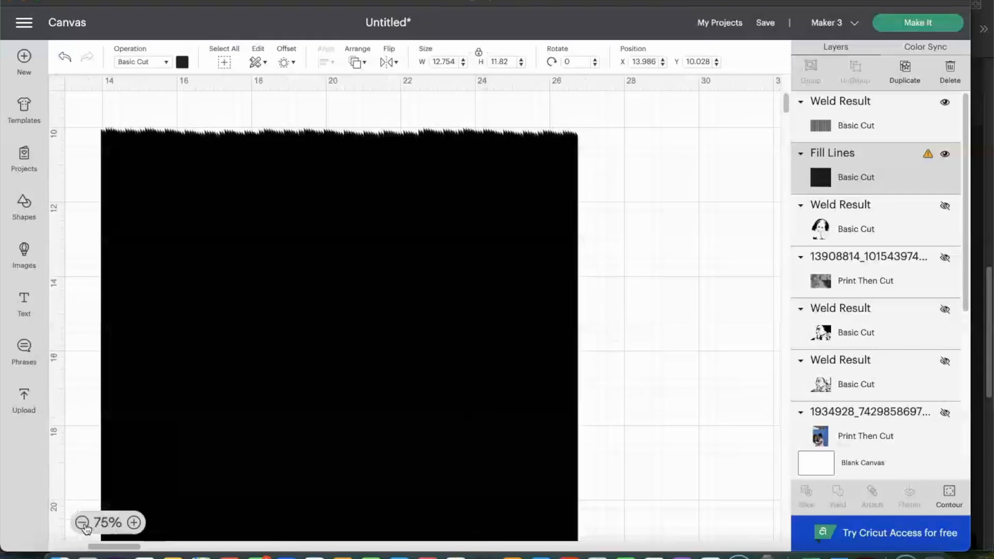
left_click(83, 523)
scroll(236, 291, "up", 6)
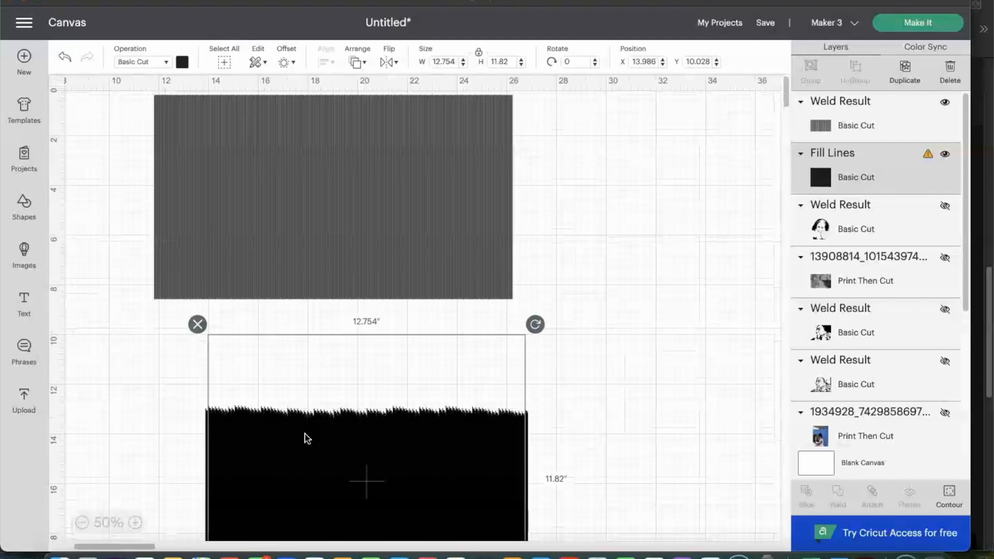
left_click_drag(308, 454, 274, 361)
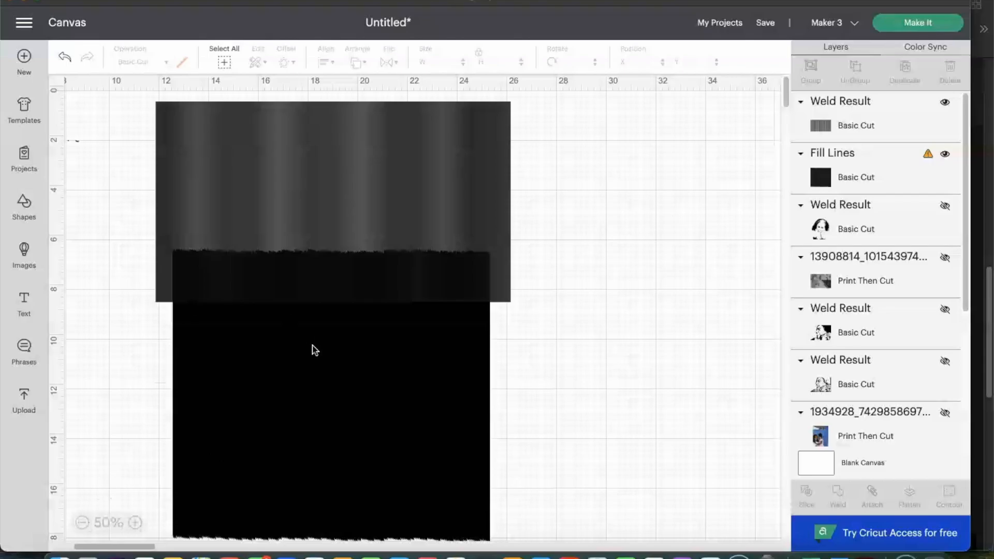
left_click(333, 355)
key("super+minus")
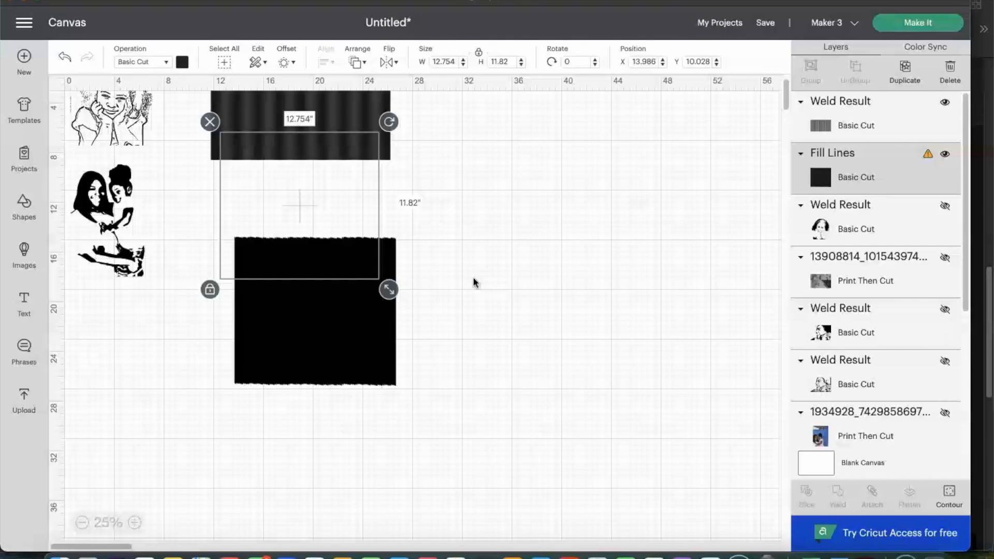
left_click(266, 460)
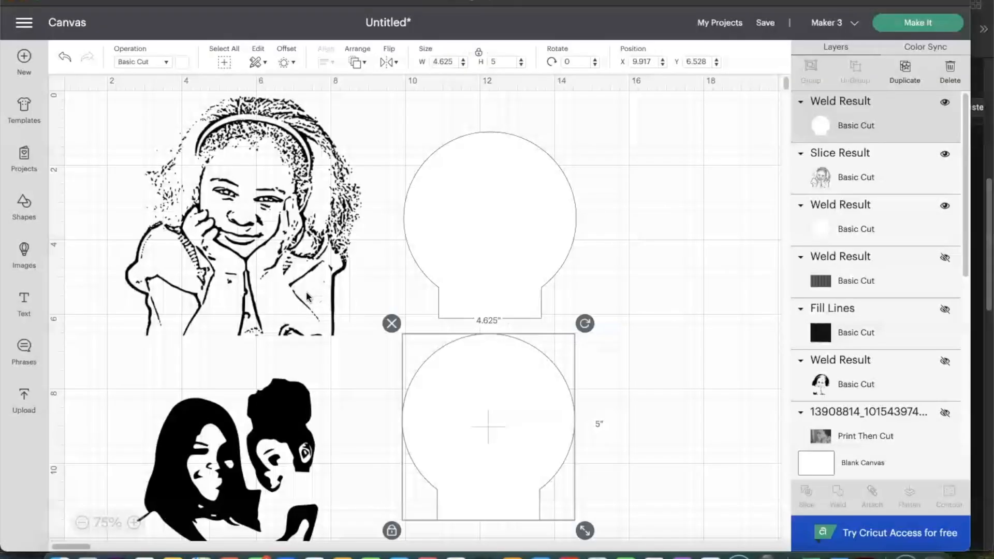
Scale the girl portrait down to about 4.42" × 4.48" and move it onto the upper round blank, undoing any accidental resize of the blank
left_click(293, 157)
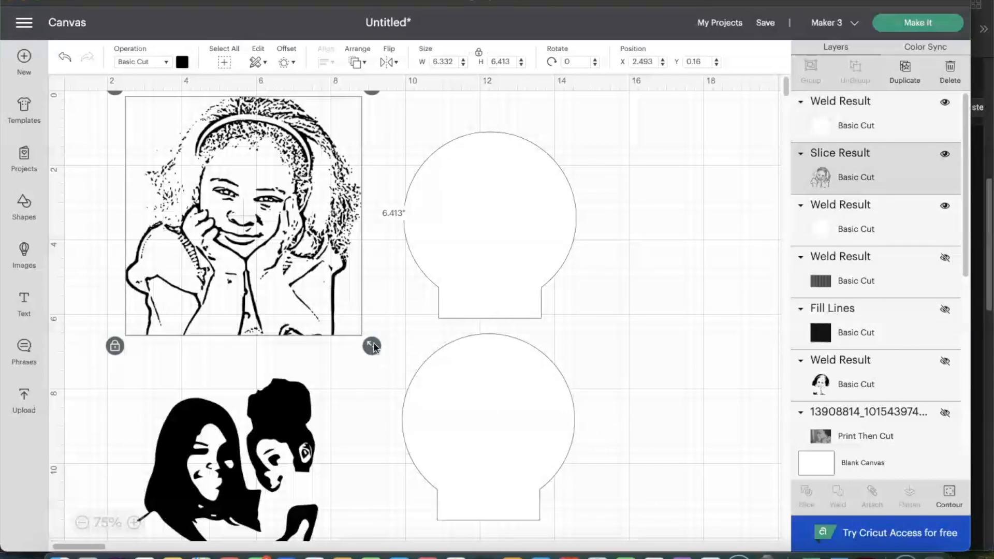
left_click_drag(371, 345, 342, 297)
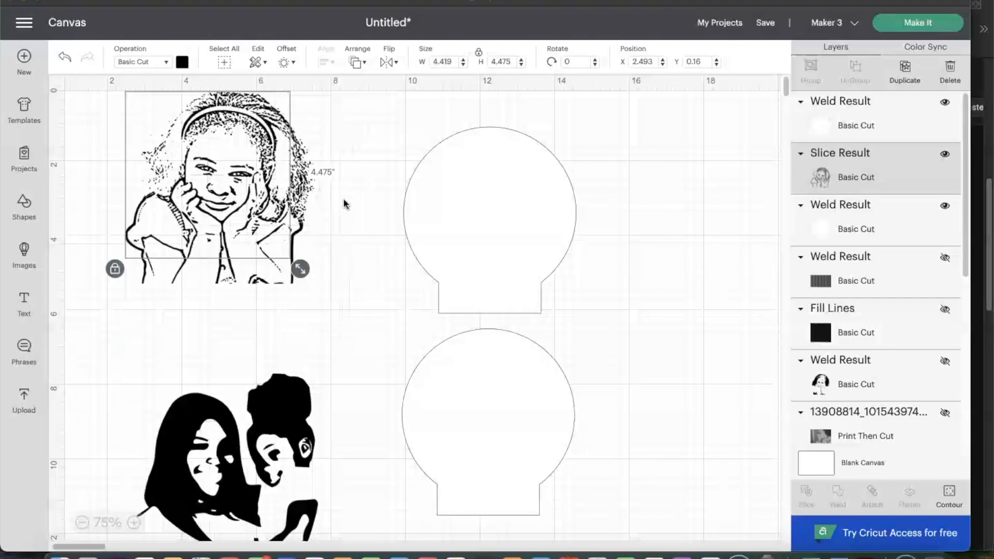
left_click(346, 258)
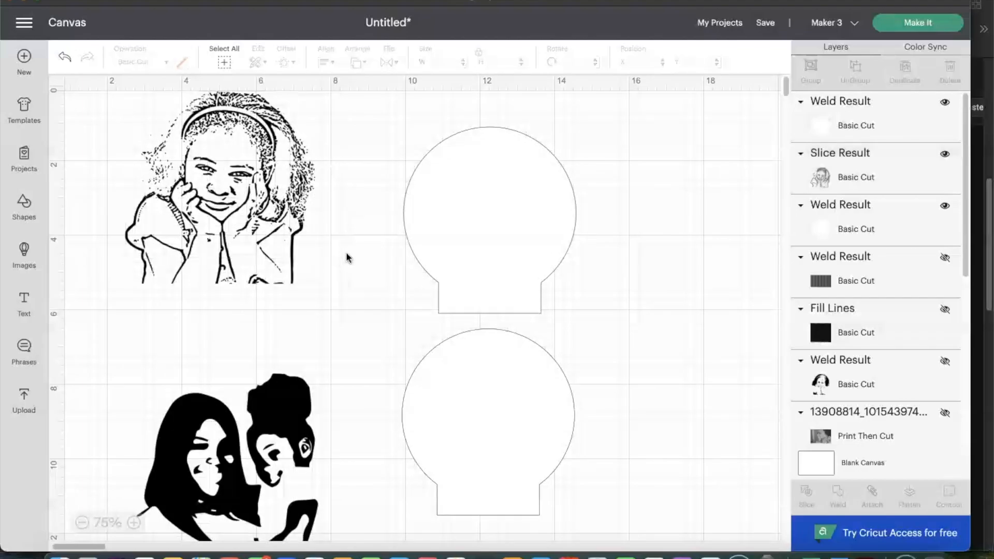
left_click(230, 163)
left_click_drag(276, 165, 538, 192)
left_click(490, 255)
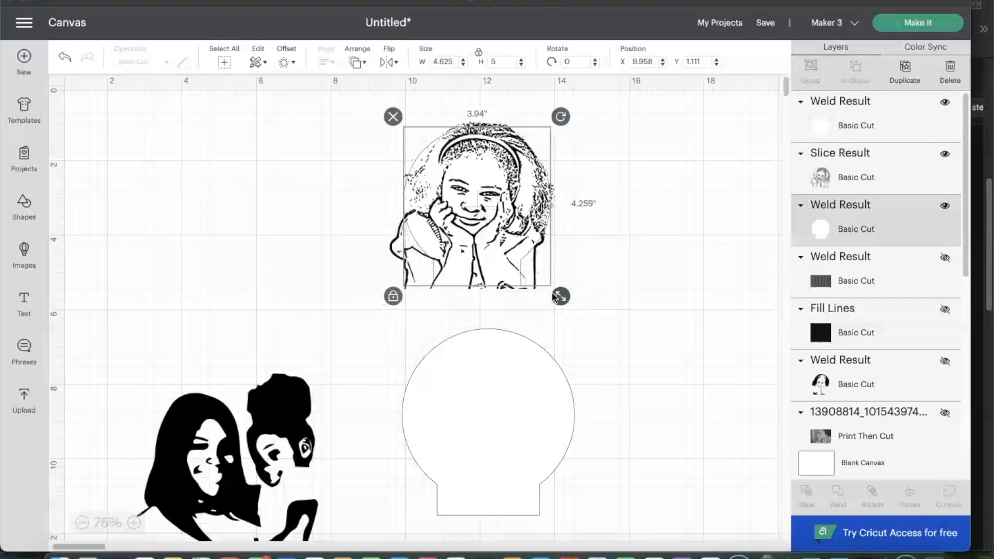
left_click(66, 61)
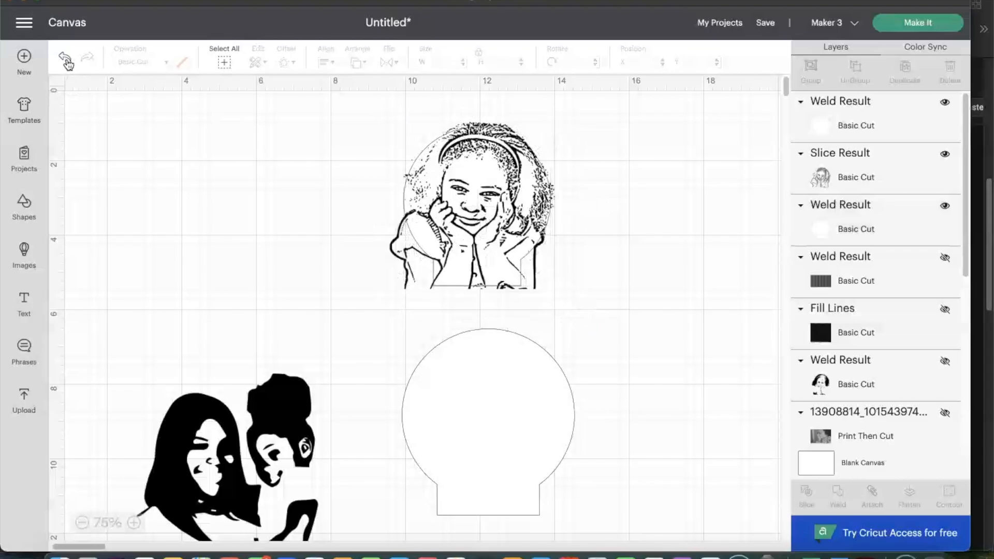
Scale the girl portrait down to about 3.53" × 3.58" and centre it inside the round part of the upper blank
left_click(863, 178)
left_click_drag(559, 294, 545, 282)
left_click_drag(491, 238, 516, 257)
left_click(795, 175)
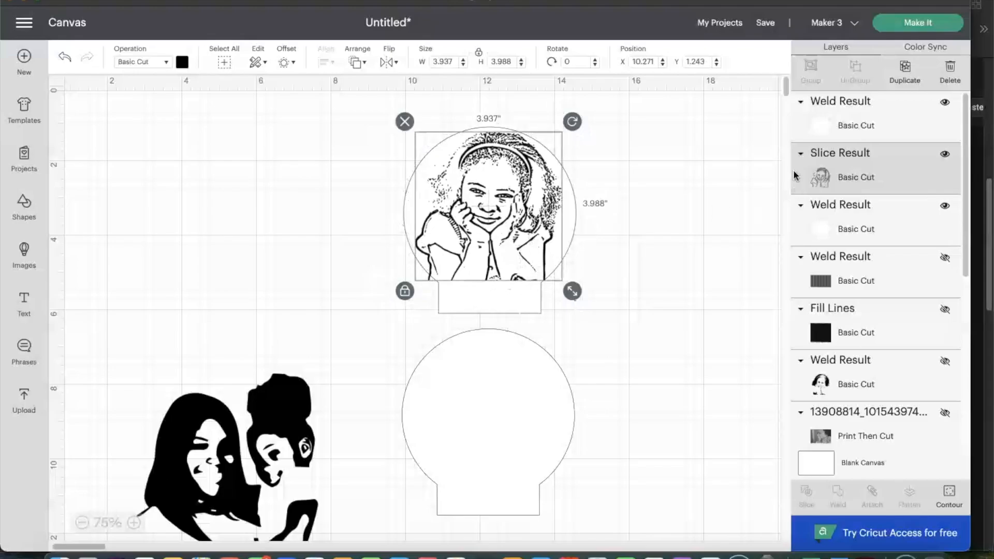
left_click_drag(570, 299, 557, 280)
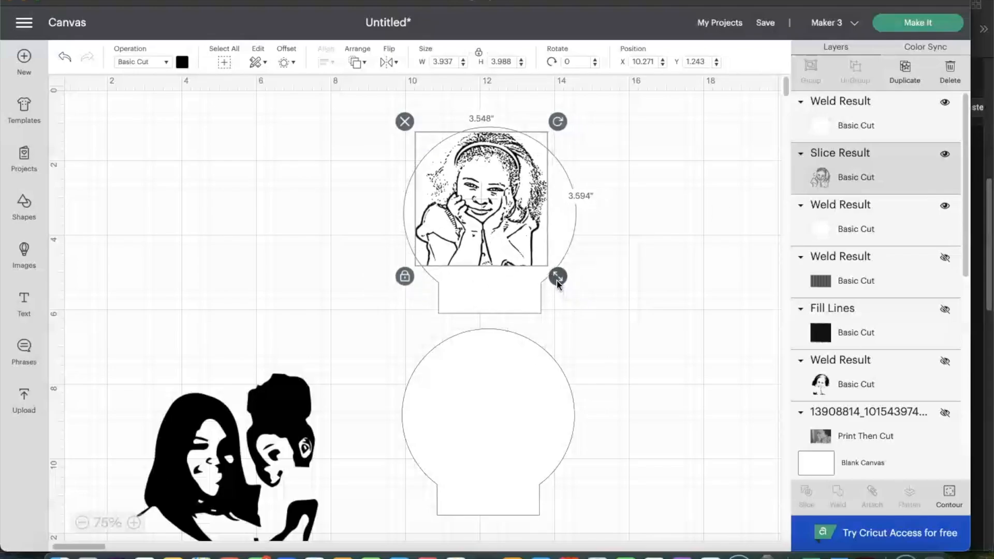
left_click(503, 205)
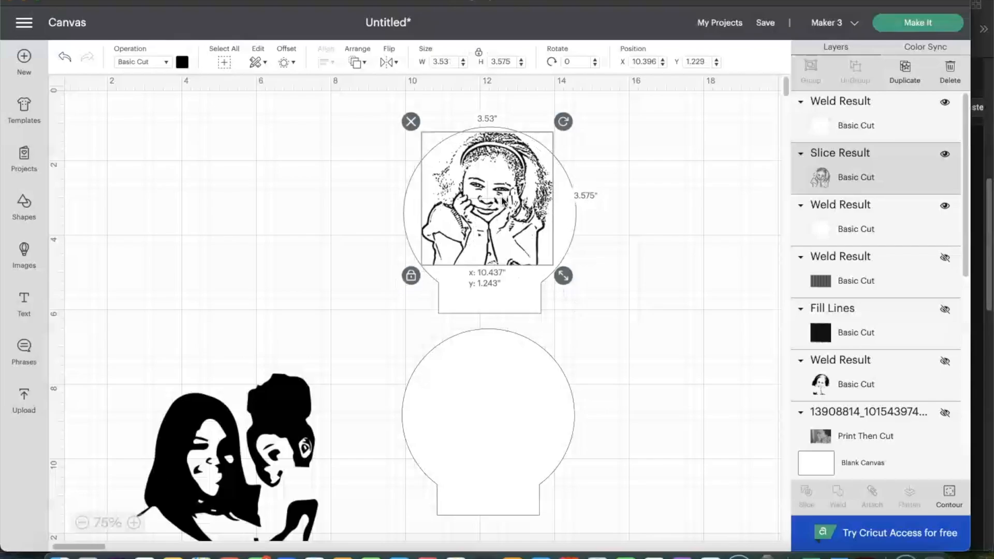
left_click_drag(501, 197, 502, 202)
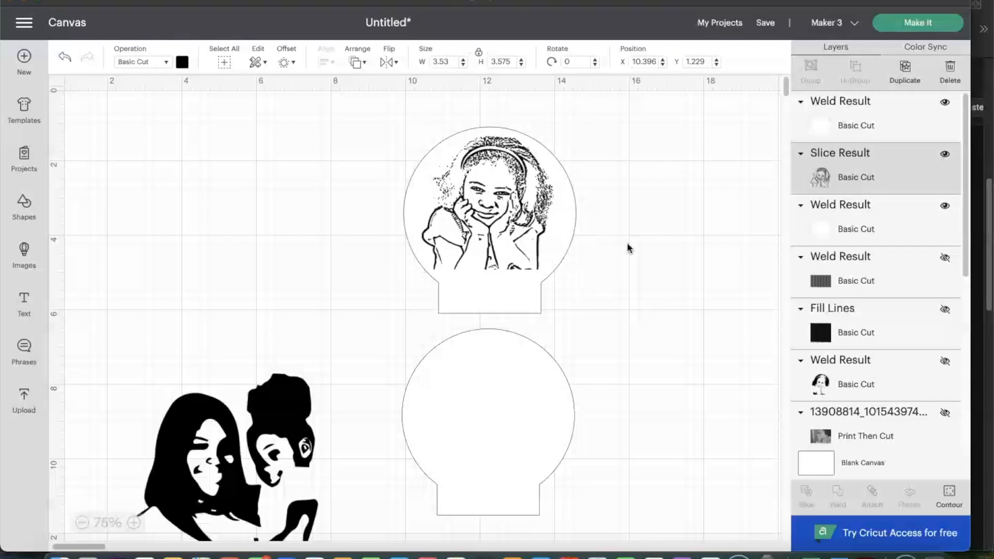
left_click_drag(509, 241, 511, 246)
left_click(660, 284)
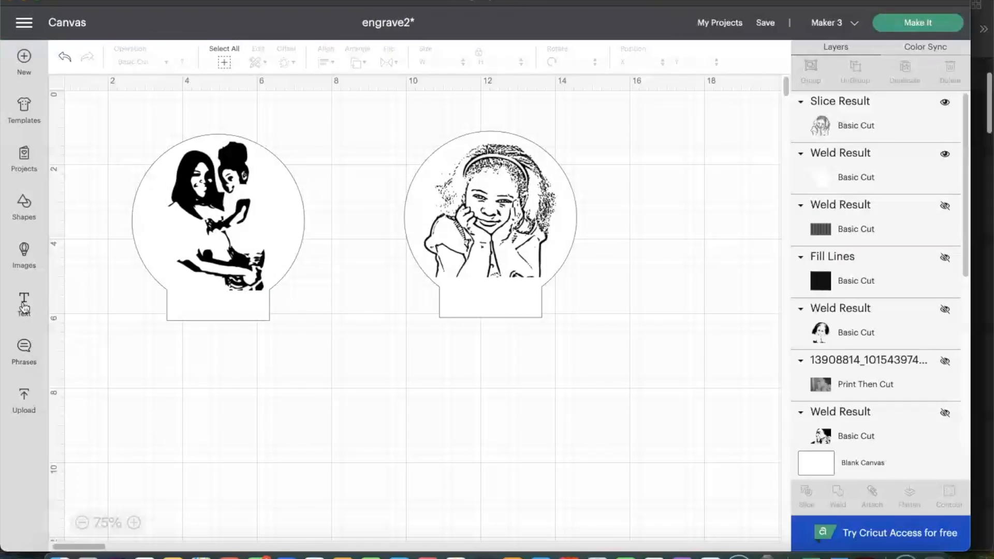
Add a text object in the DTC Peach Cakes font and nudge the mother-and-child image slightly down within its blank
left_click(23, 307)
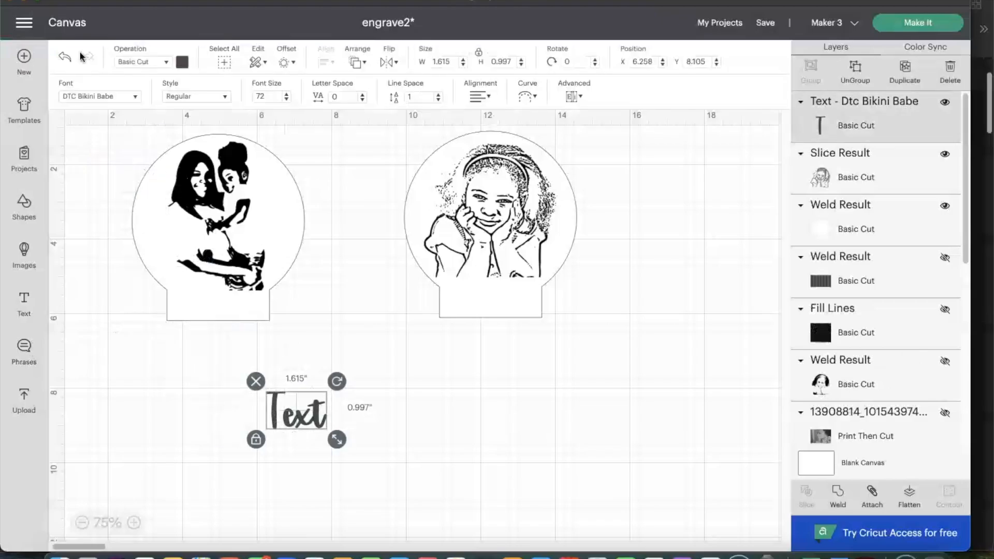
left_click(100, 96)
scroll(305, 236, "down", 10)
left_click(321, 237)
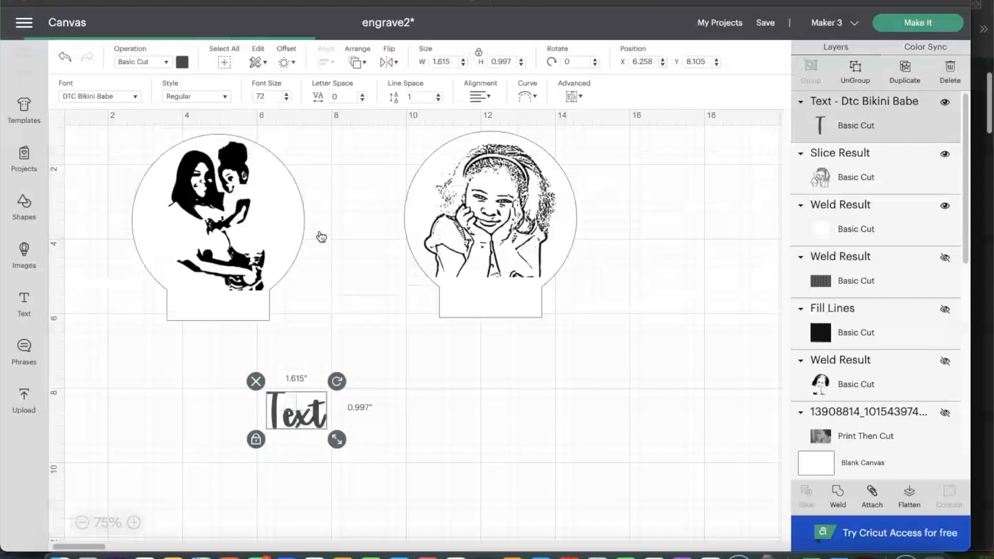
left_click(223, 228)
left_click_drag(224, 228, 221, 239)
Change the text to "NO GREATER LOVE" and tighten its letter spacing to -0.3
left_click(329, 405)
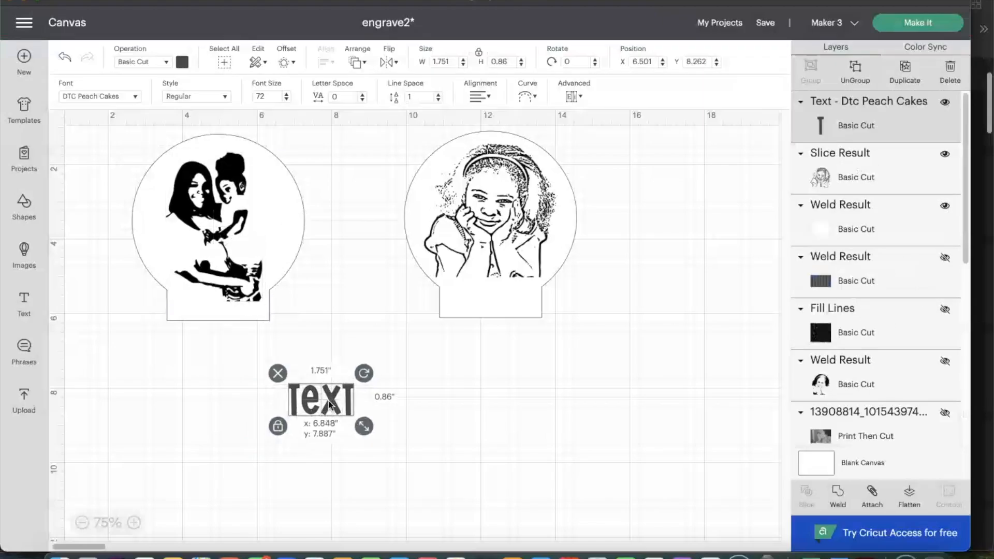
double_click(328, 400)
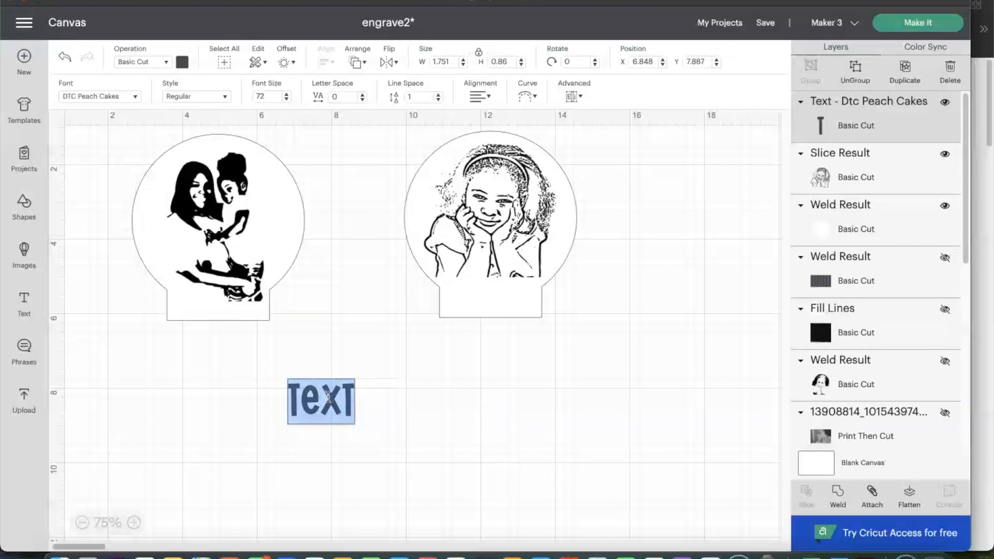
type("NO GREAT")
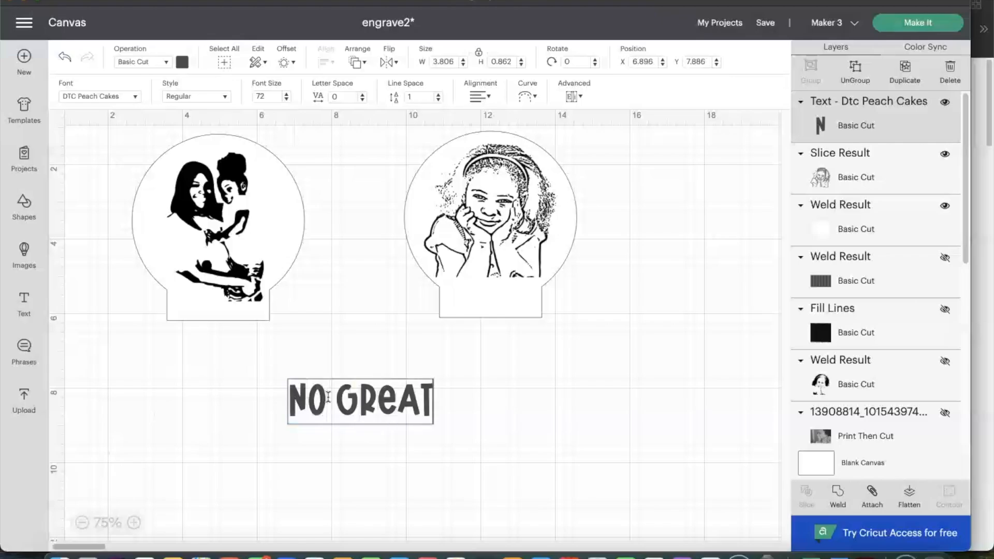
type("ER LOVE")
left_click(362, 100)
left_click(363, 99)
left_click(362, 99)
Shrink the NO GREATER LOVE text to font size 45.06, curve it, and place it along the upper edge of the mother-and-child blank
left_click_drag(549, 426, 477, 417)
left_click(528, 96)
left_click_drag(495, 130, 540, 138)
left_click_drag(396, 401, 241, 165)
left_click_drag(321, 212, 307, 209)
Adjust the text's curve diameter to 3.785 and move the mother-and-child image down beneath it to about X 3.58, Y 1.97
left_click(527, 96)
left_click_drag(540, 130, 545, 135)
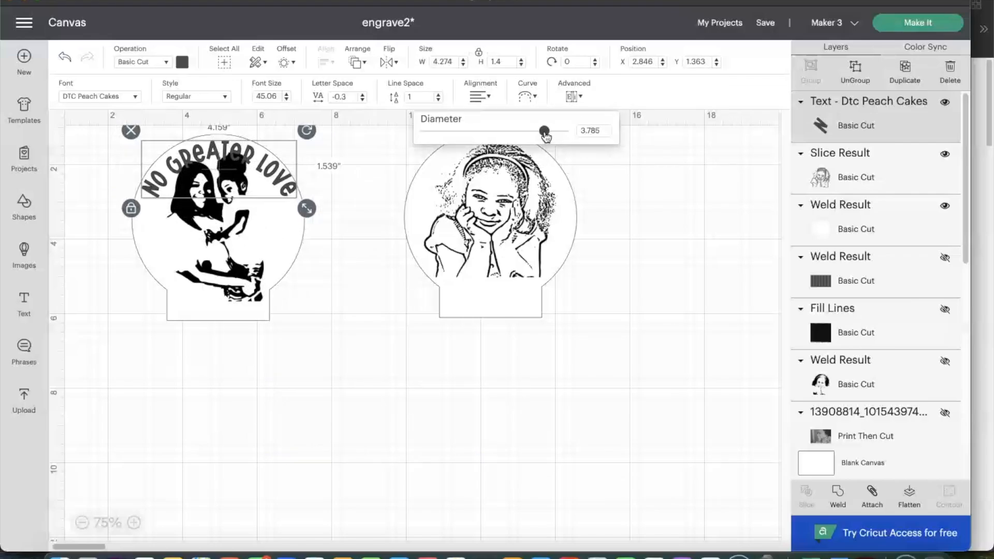
left_click(234, 228)
left_click_drag(235, 228, 233, 233)
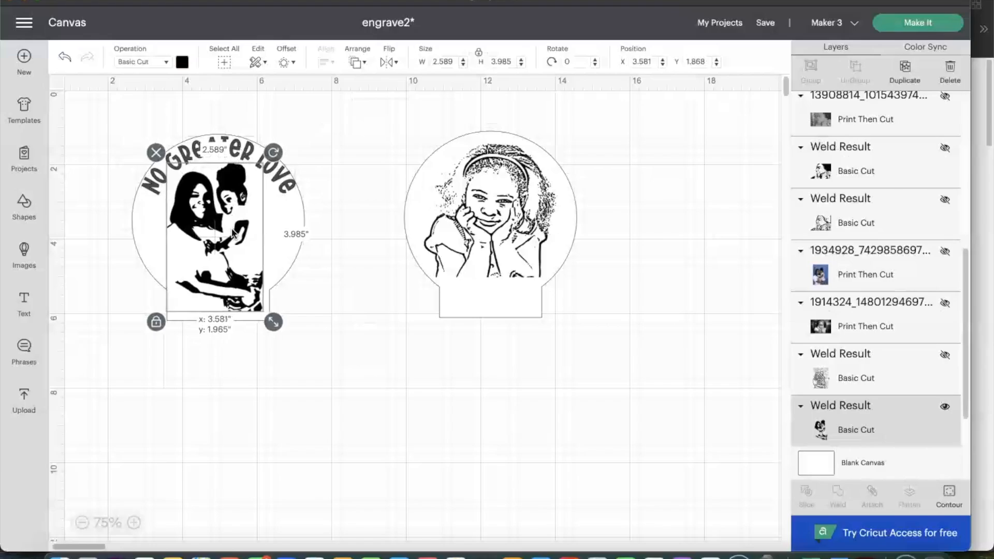
Move both round blanks away from the artwork and weld the NO GREATER LOVE text to the mother-and-child image
left_click(217, 162)
left_click(155, 306)
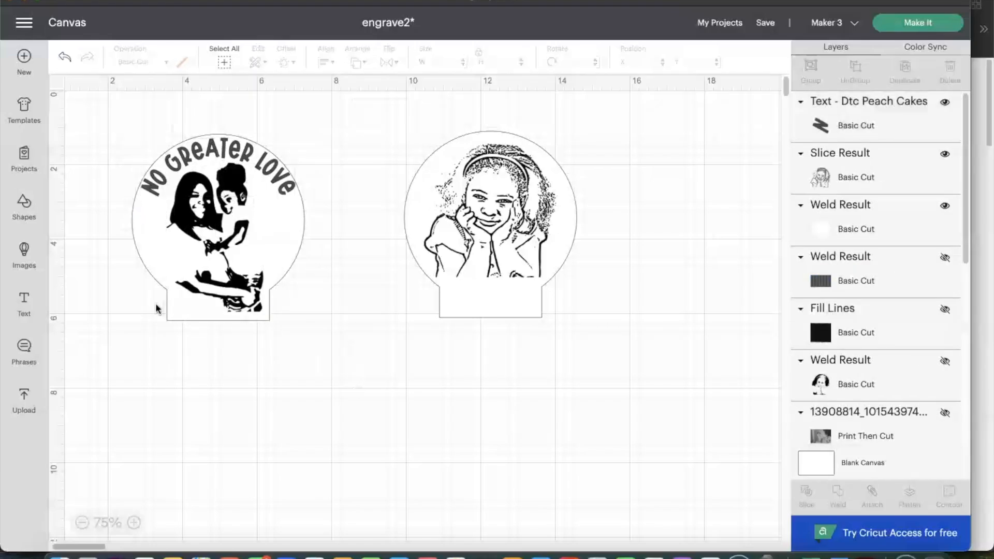
left_click_drag(297, 247, 311, 468)
left_click_drag(506, 317, 507, 518)
left_click_drag(123, 126, 300, 304)
left_click(839, 496)
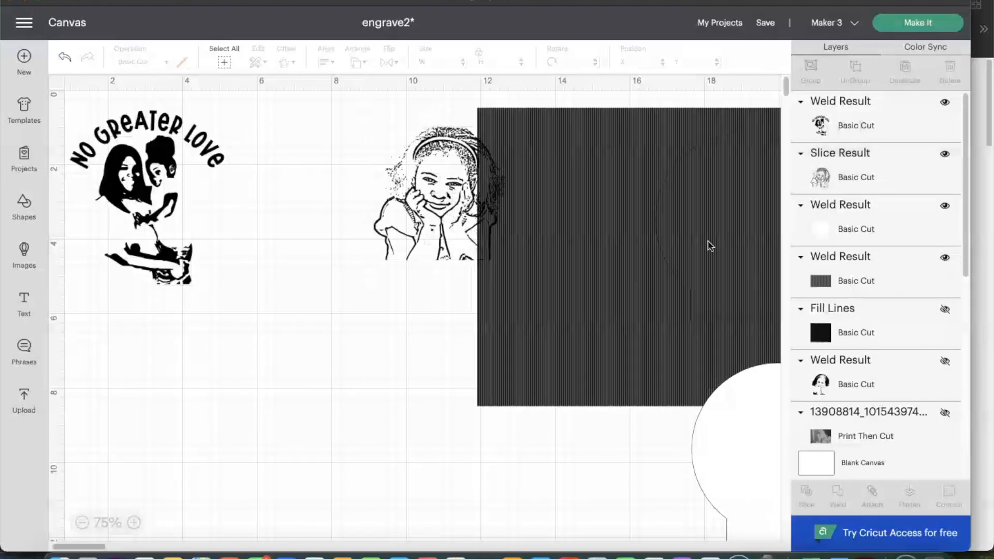
Move the fill-line panel below the portraits to about X 5.24, Y 4.89 and send the girl portrait to the front
left_click_drag(709, 246, 339, 429)
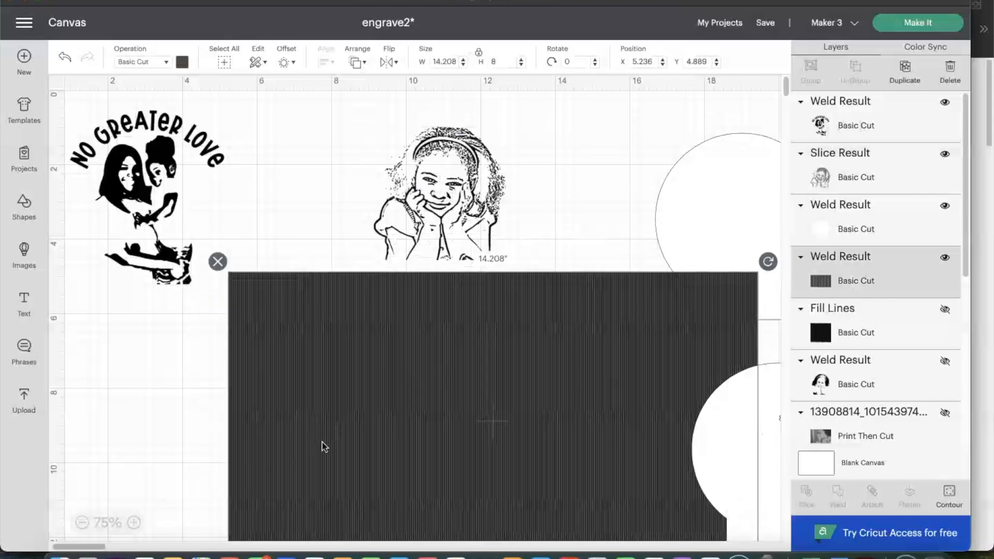
right_click(437, 210)
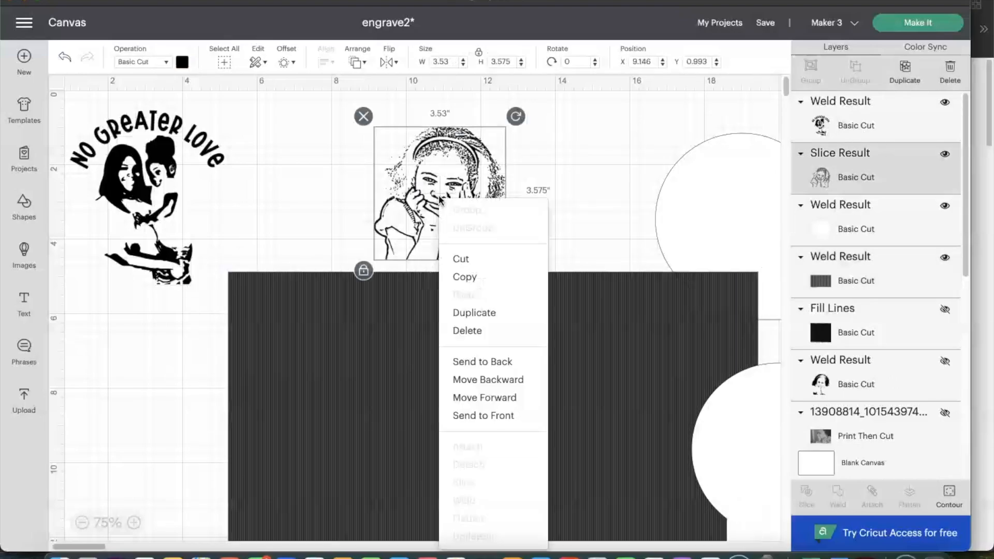
left_click(469, 415)
Enlarge the fill-line panel proportionally to a width of 142.08 inches
left_click(435, 309)
left_click(445, 61)
type("2")
key("BackSpace")
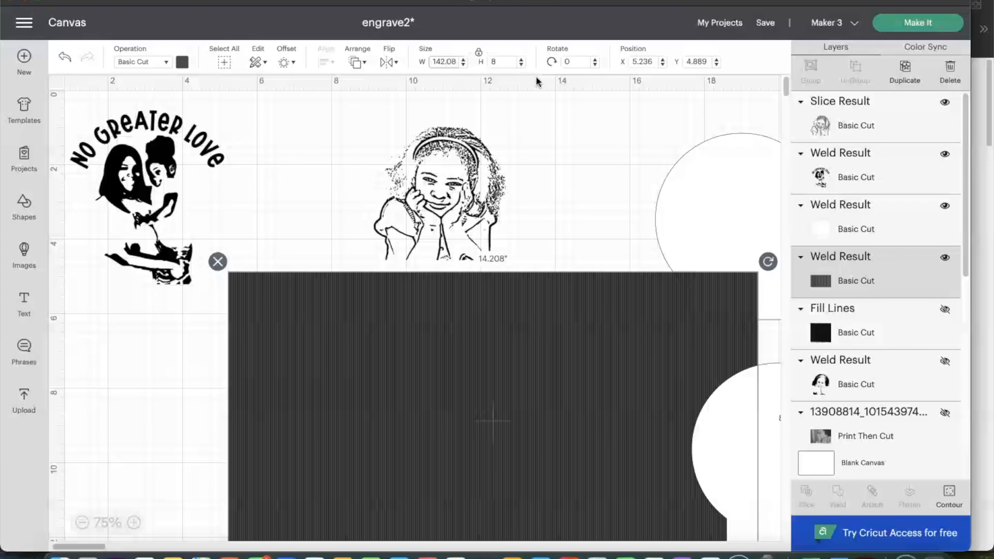
key("Return")
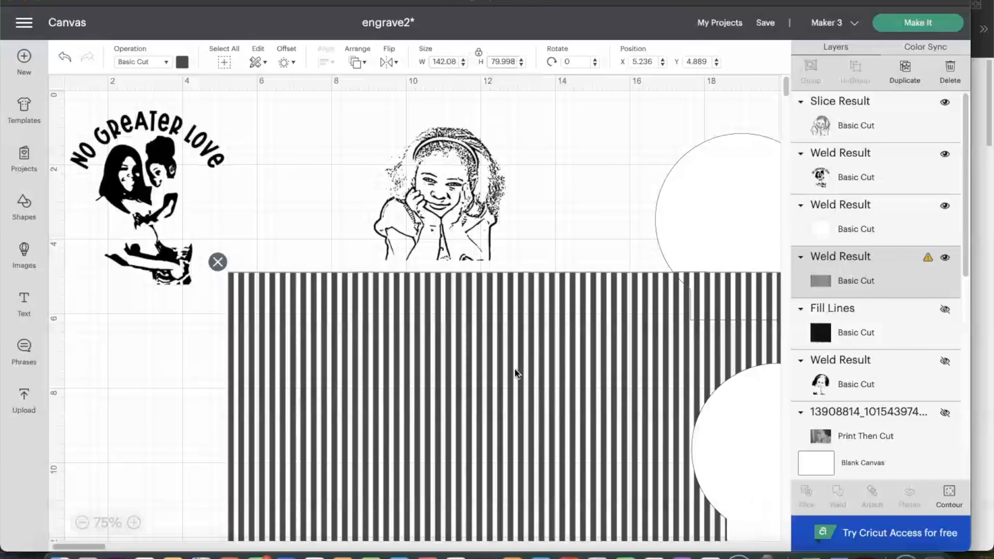
scroll(531, 336, "down", 10)
scroll(511, 371, "up", 10)
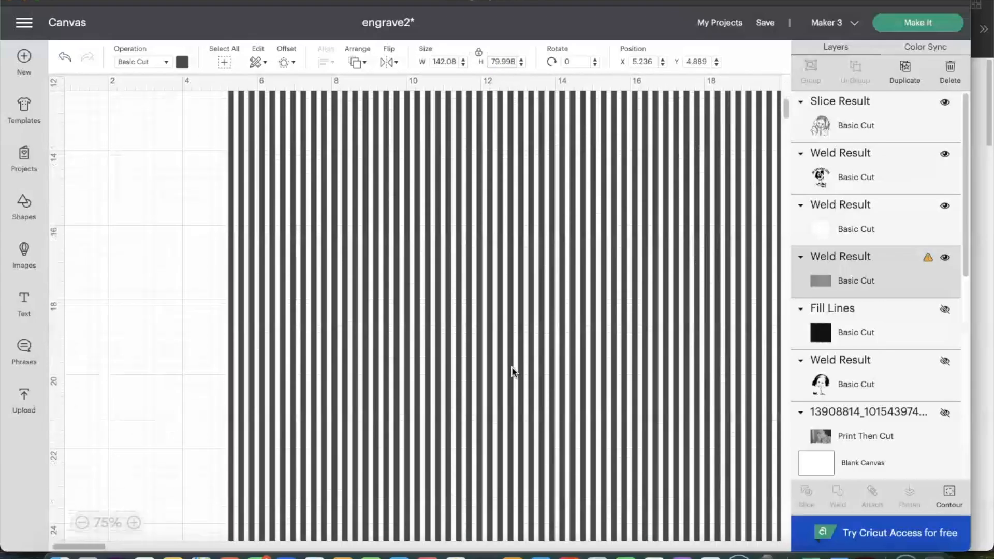
Enlarge the girl portrait proportionally to a width of 35.3 inches
left_click(466, 197)
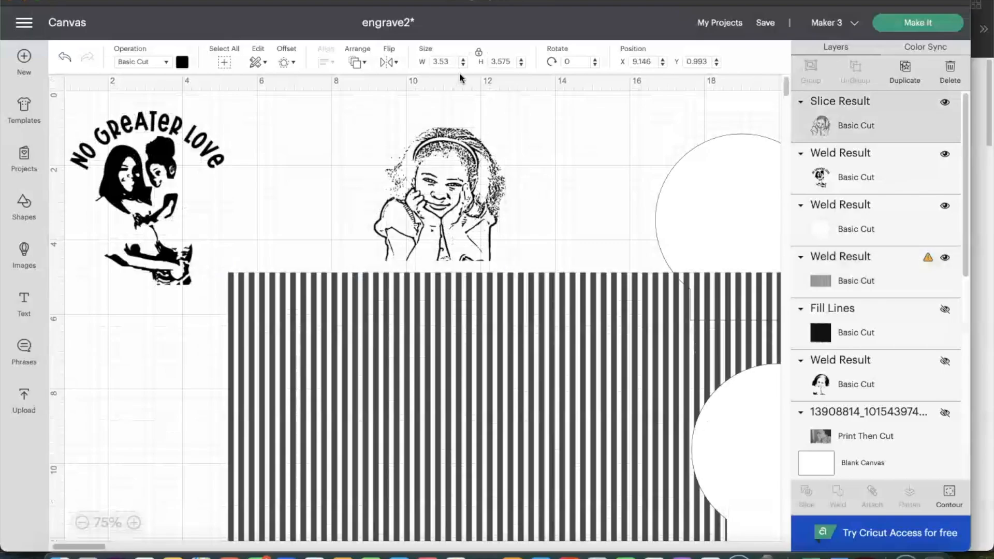
left_click(454, 62)
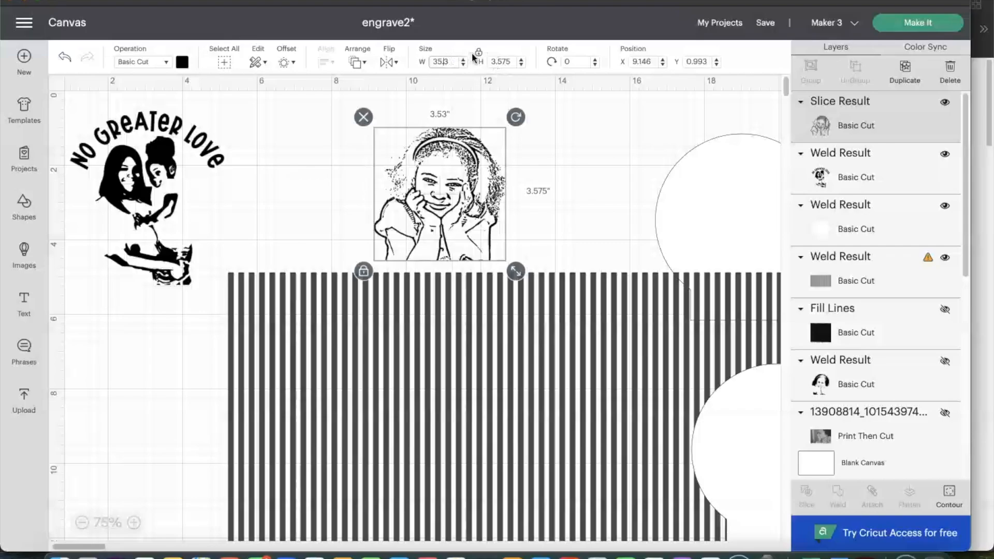
left_click(501, 63)
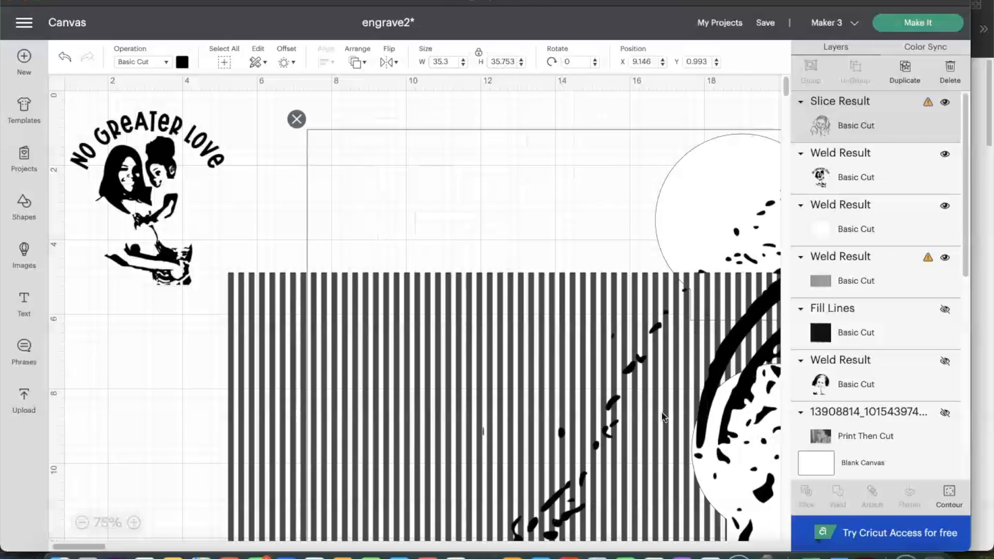
left_click(82, 523)
left_click(82, 523)
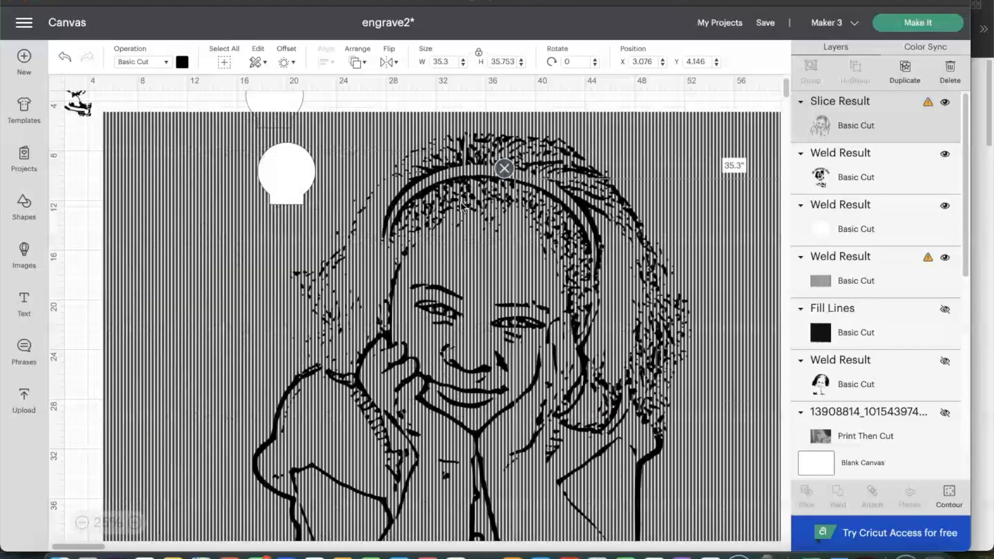
Position the enlarged girl portrait fully over the fill lines at about X 30.8, Y 15.09
left_click_drag(637, 278, 456, 553)
scroll(290, 518, "down", 7)
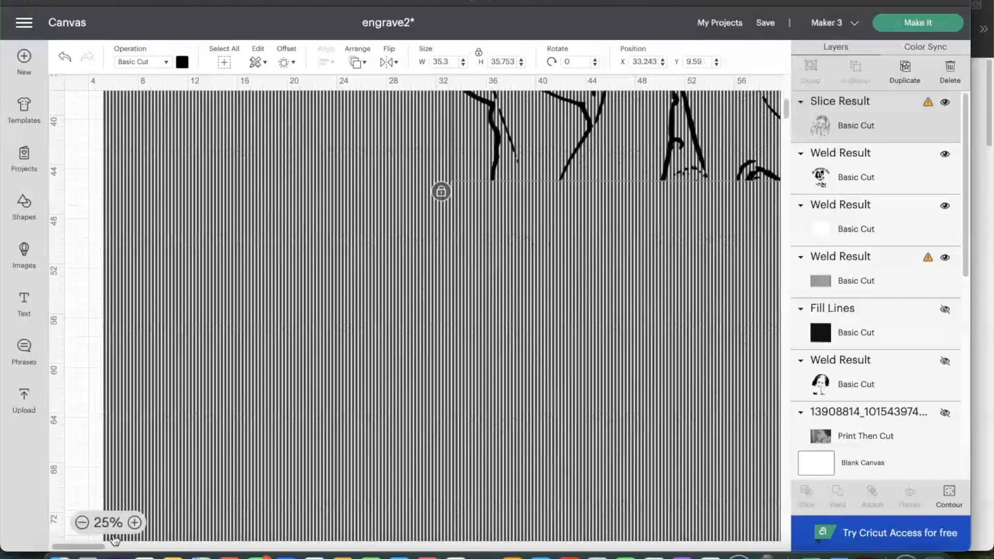
scroll(162, 440, "up", 6)
left_click_drag(102, 547, 122, 547)
left_click_drag(396, 265, 359, 334)
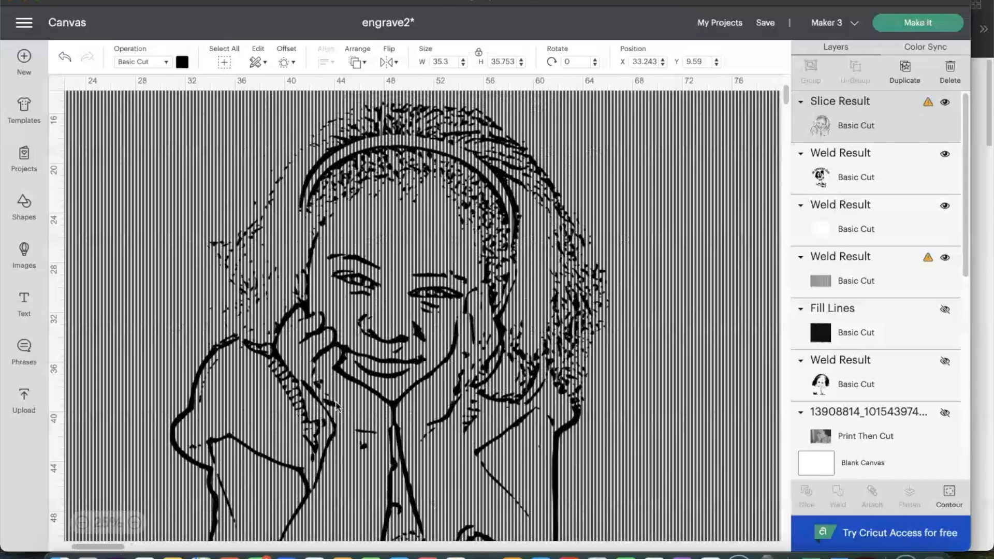
scroll(555, 202, "up", 2)
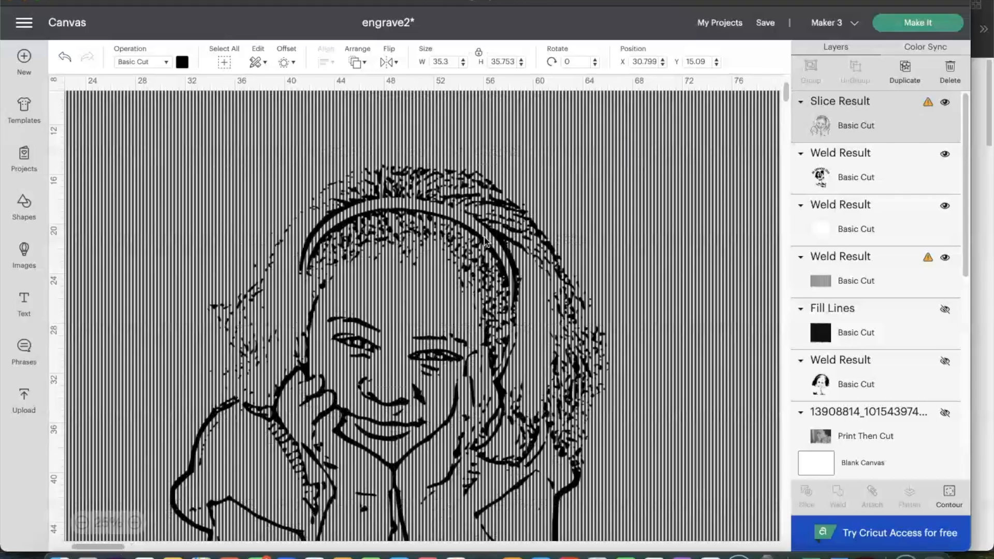
Rotate the enlarged girl portrait to about 44.7° over the vertical fill lines
left_click(875, 385)
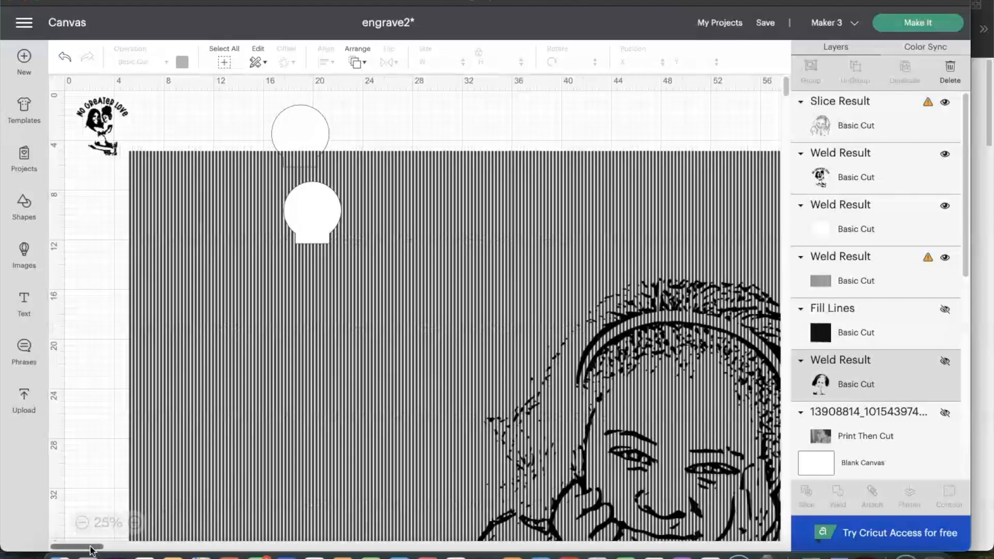
left_click_drag(91, 550, 117, 549)
left_click(379, 325)
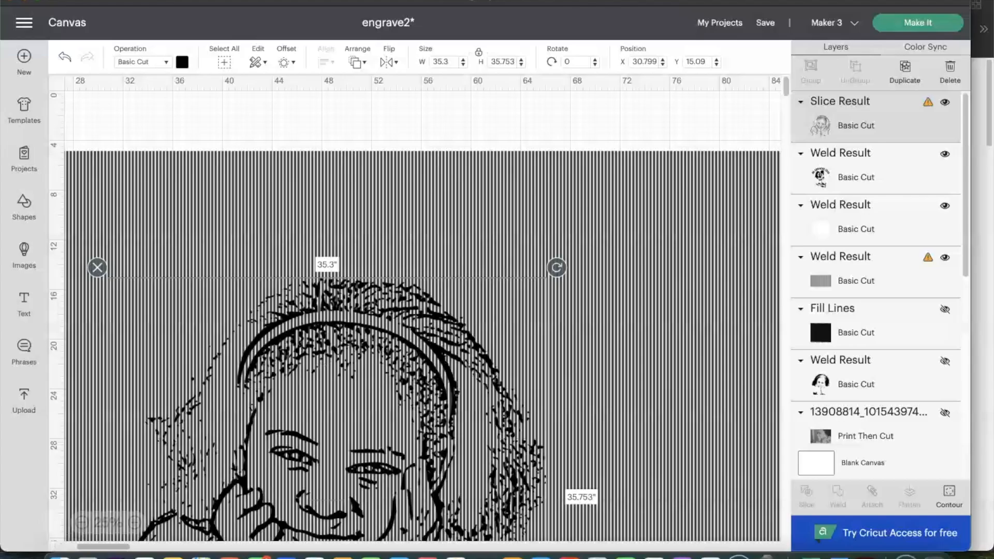
mouse_move(561, 263)
left_mouse_down()
mouse_move(659, 398)
mouse_move(652, 502)
left_mouse_up()
left_click_drag(487, 435, 537, 352)
Move the rotated portrait to about X 34.21, Y 7.57 and slice it with the fill-line panel
left_click_drag(453, 382, 419, 215)
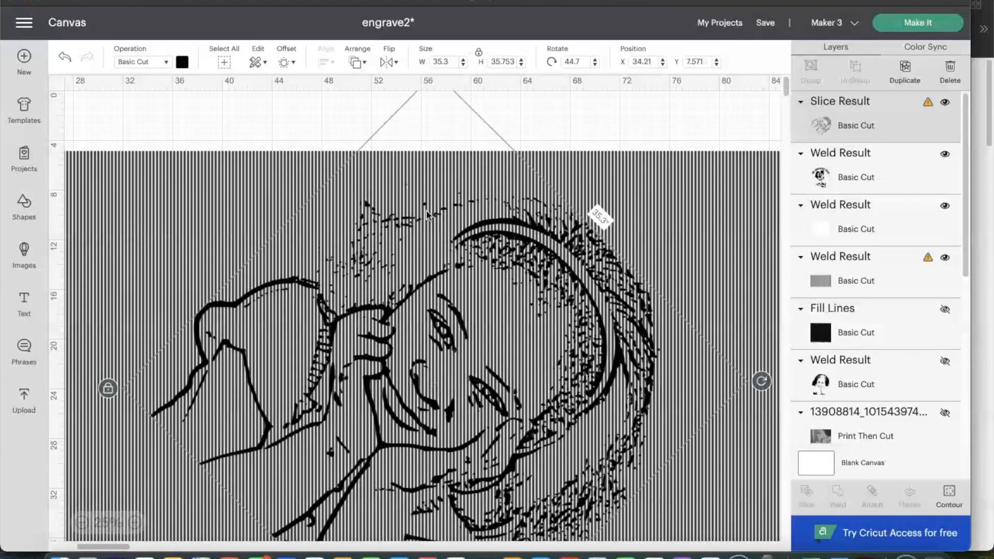
left_click_drag(244, 111, 536, 425)
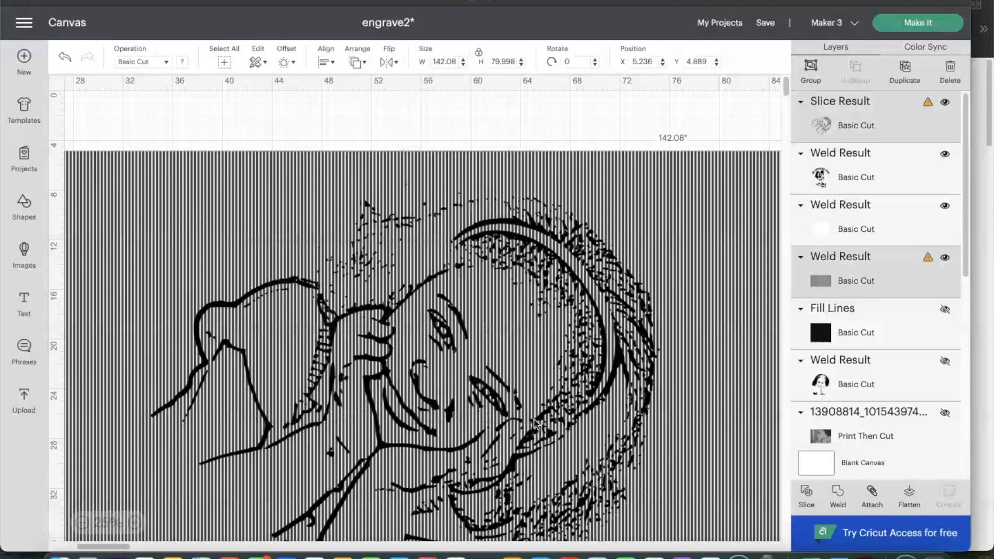
left_click(812, 501)
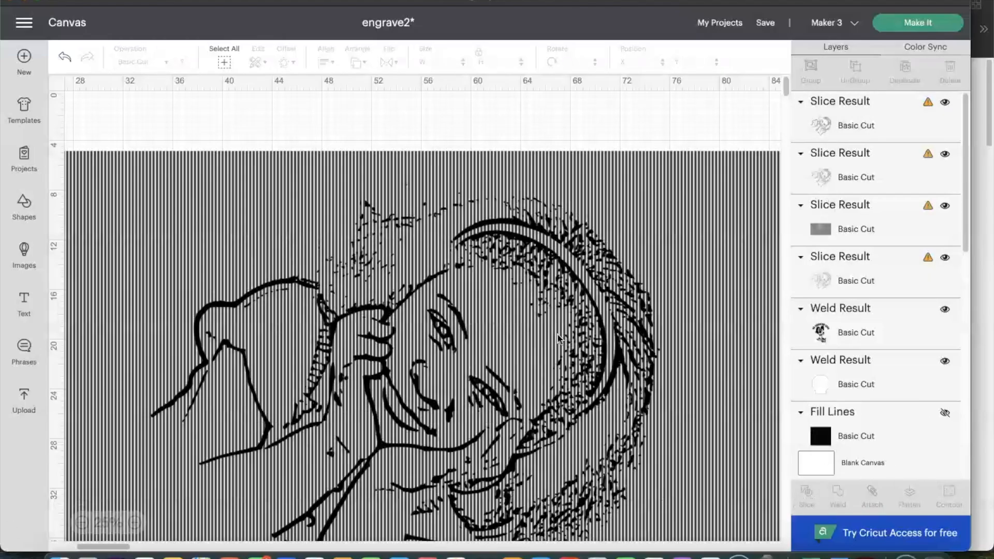
Select all four slice results together and reduce their overall size to 14.208 by 8 inches
left_click(850, 127)
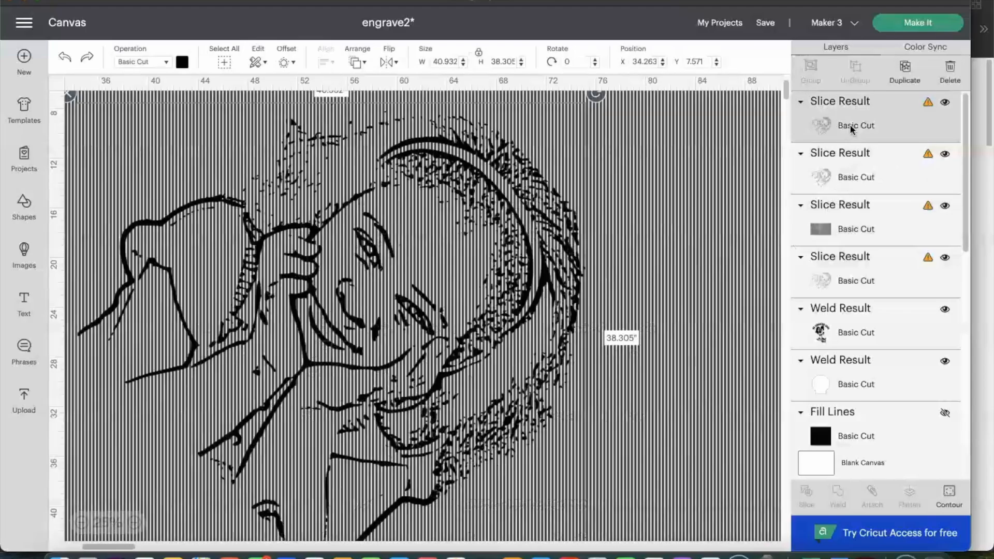
left_click(844, 176, "shift")
left_click(845, 225, "shift")
left_click(862, 289, "shift")
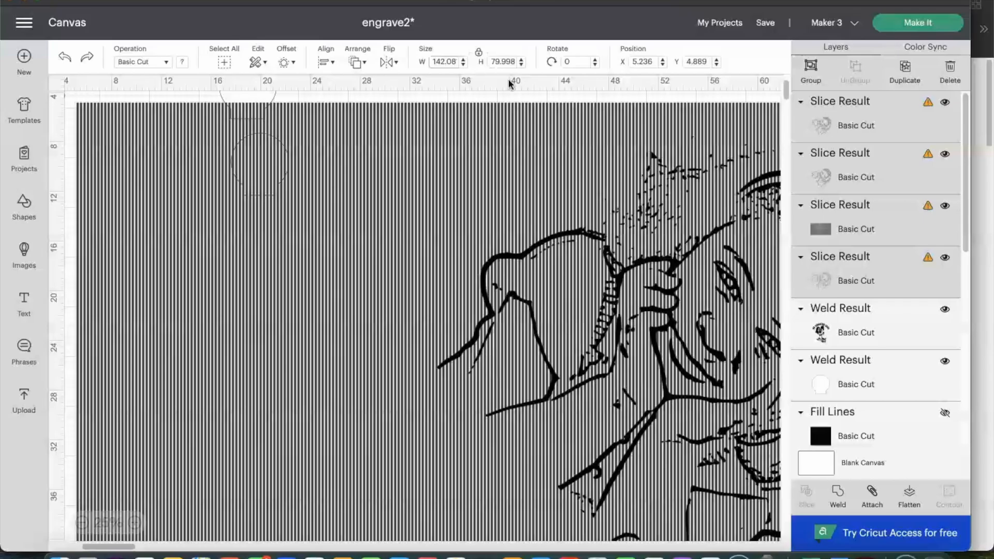
scroll(508, 78, "right", 10)
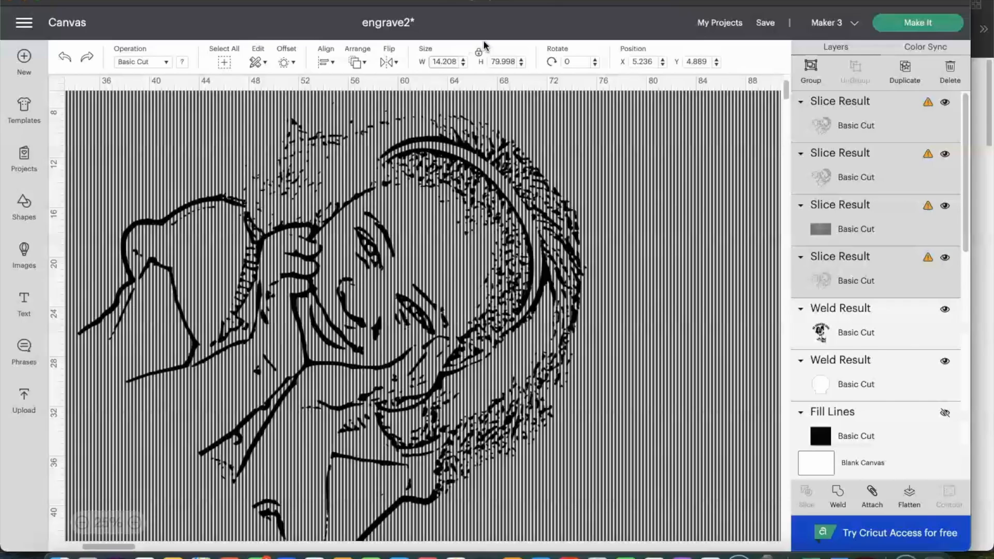
key("Tab")
type("8")
key("Tab")
key("Tab")
key("Tab")
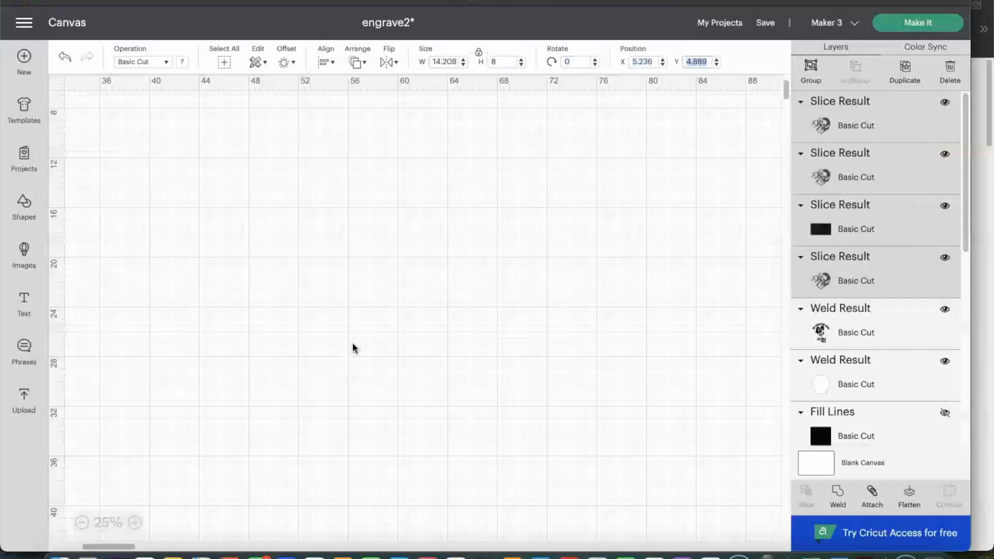
Move the sliced fill-line panel down off the portrait pieces to about X 4.85, Y 13.42
left_click_drag(114, 545, 23, 539)
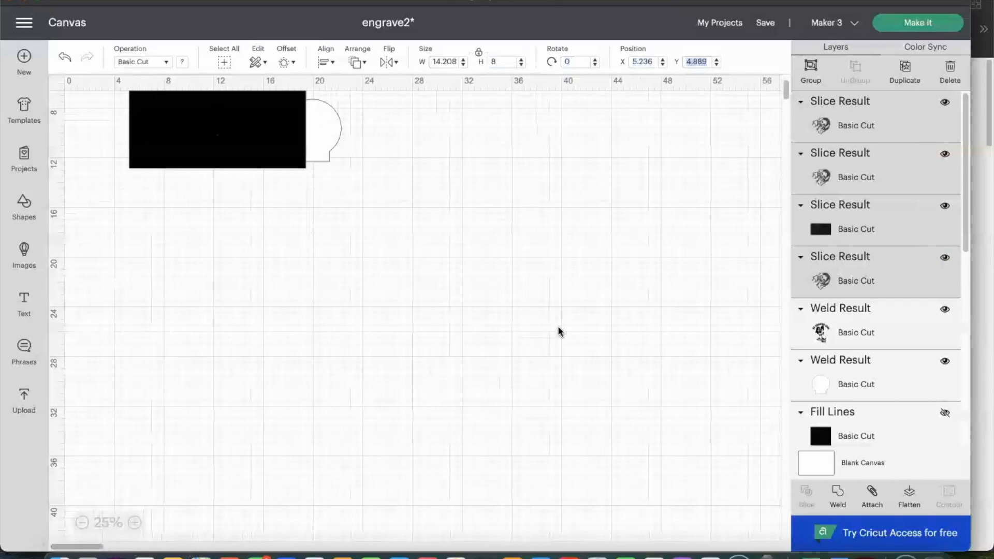
scroll(558, 331, "up", 3)
left_click(206, 200)
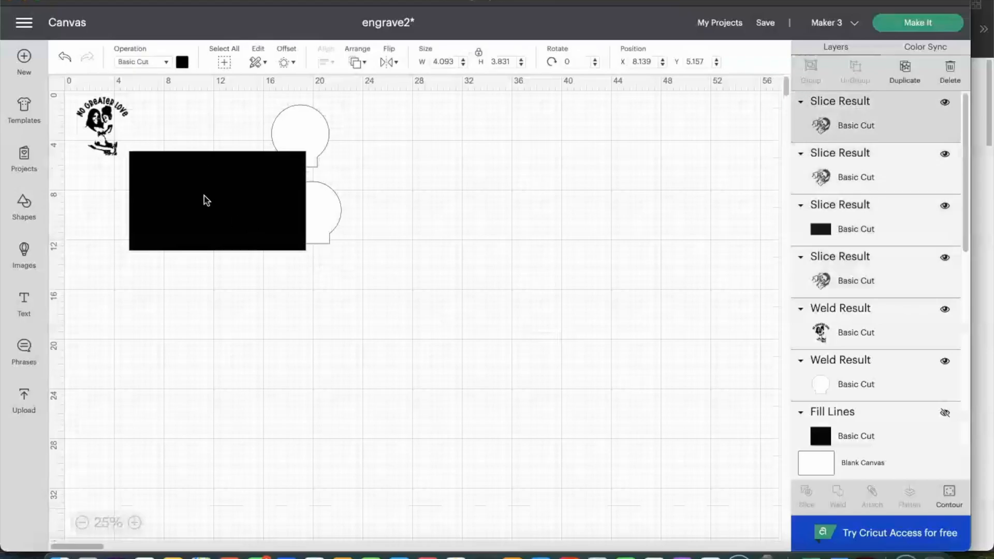
left_click(834, 228)
left_click(134, 523)
left_click(134, 523)
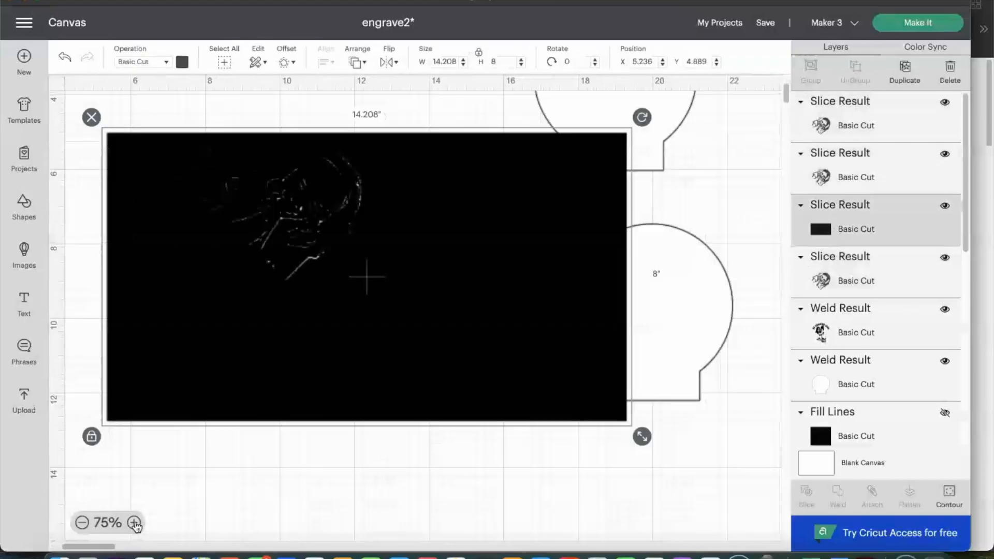
left_click(134, 523)
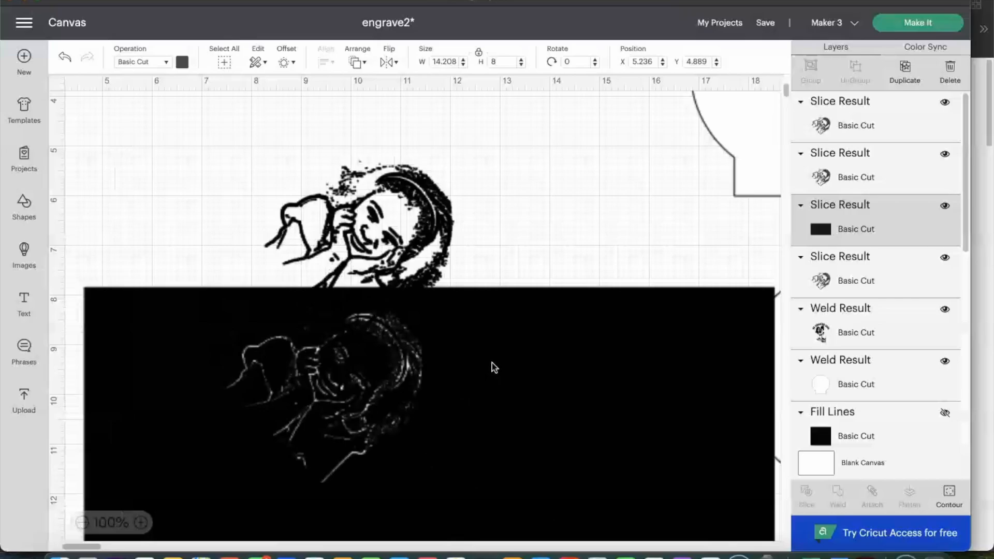
left_click_drag(510, 317, 290, 369)
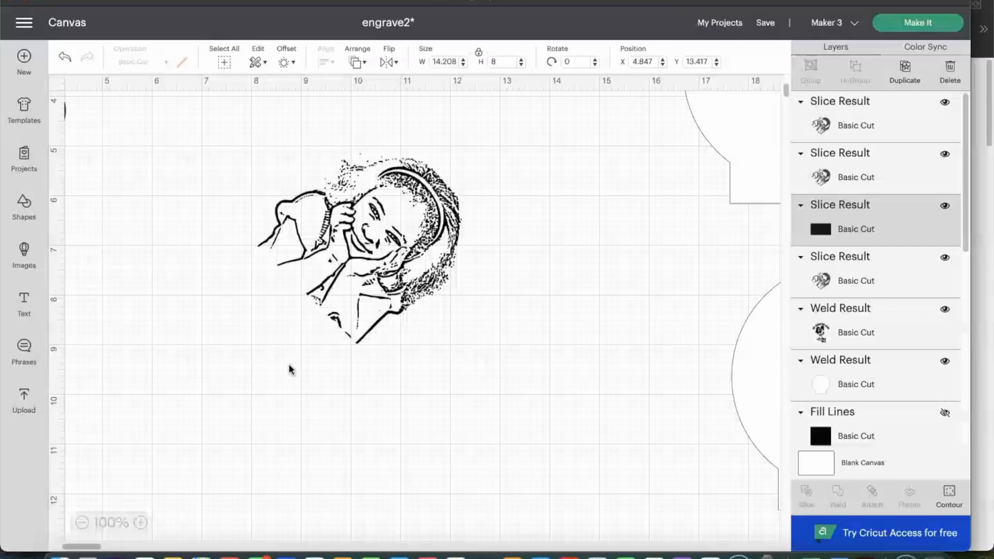
scroll(225, 339, "up", 5)
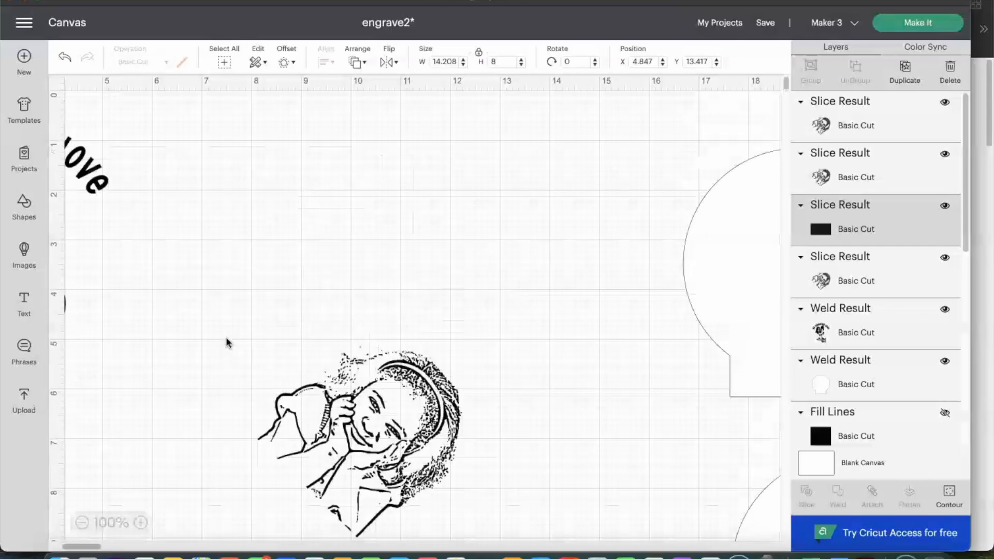
Separate the overlapping portrait slices, placing one at about X 8.65, Y 0.03 and another at about X 11.58, Y 1.86
left_click(366, 399)
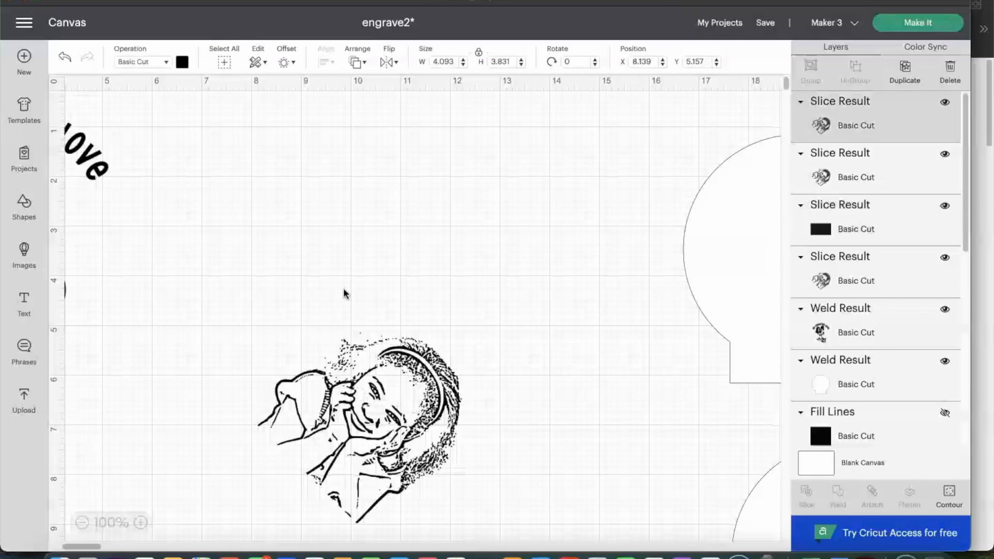
left_click_drag(345, 293, 341, 222)
left_click_drag(428, 392, 540, 210)
scroll(435, 349, "up", 1)
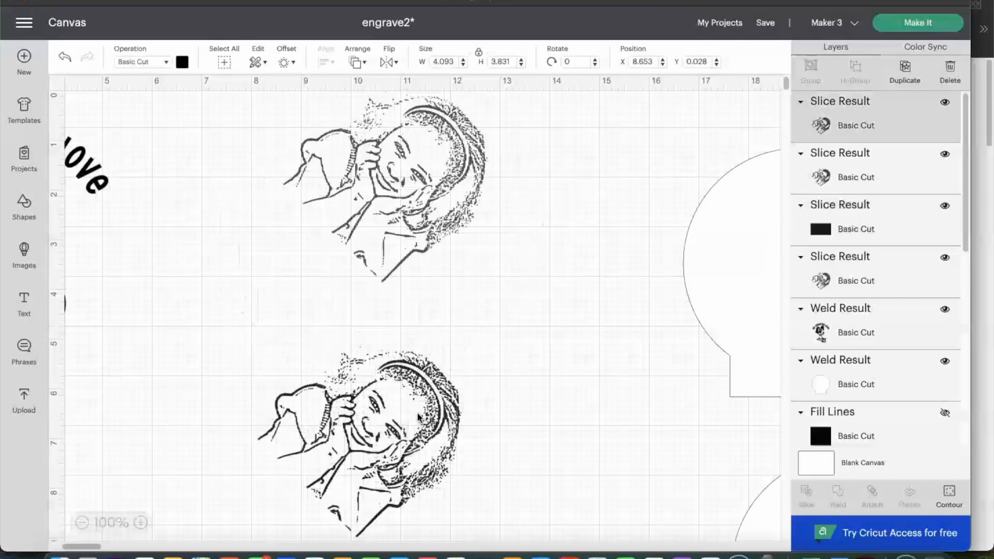
left_click_drag(423, 389, 594, 223)
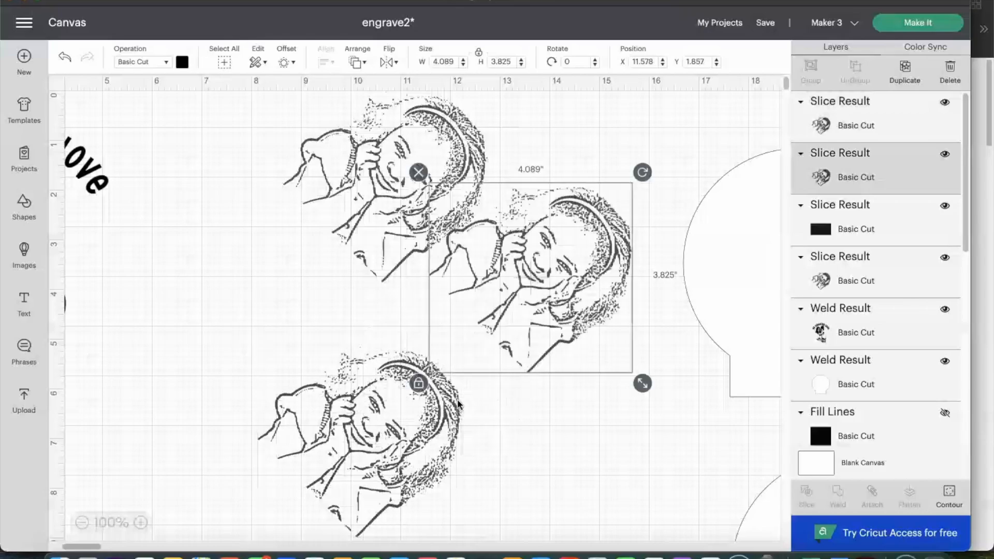
left_click(572, 454)
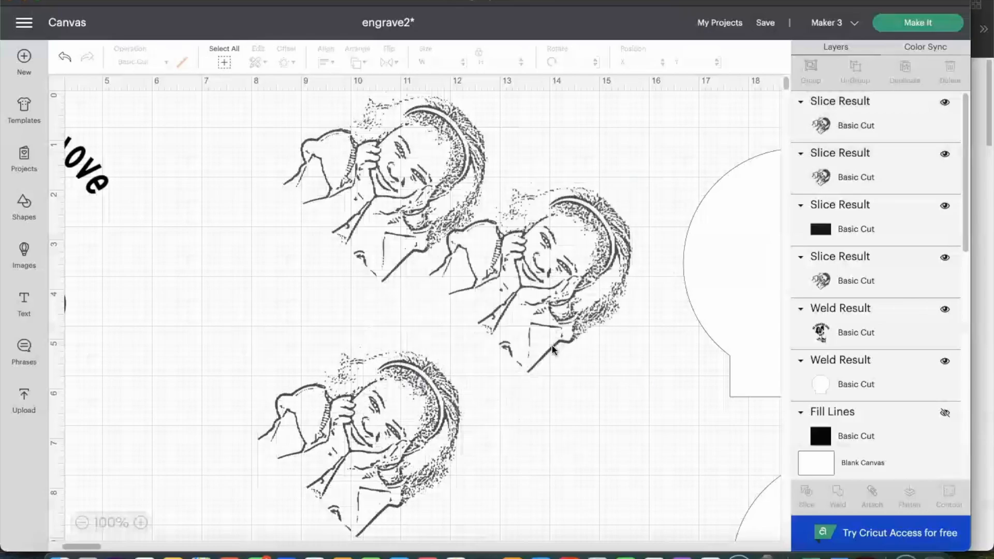
left_click(421, 433)
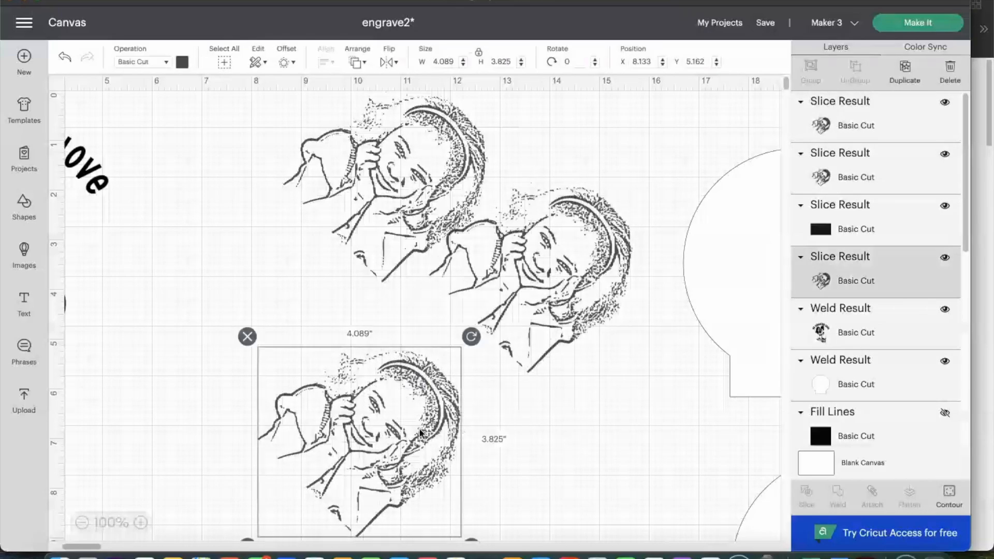
left_click(568, 278)
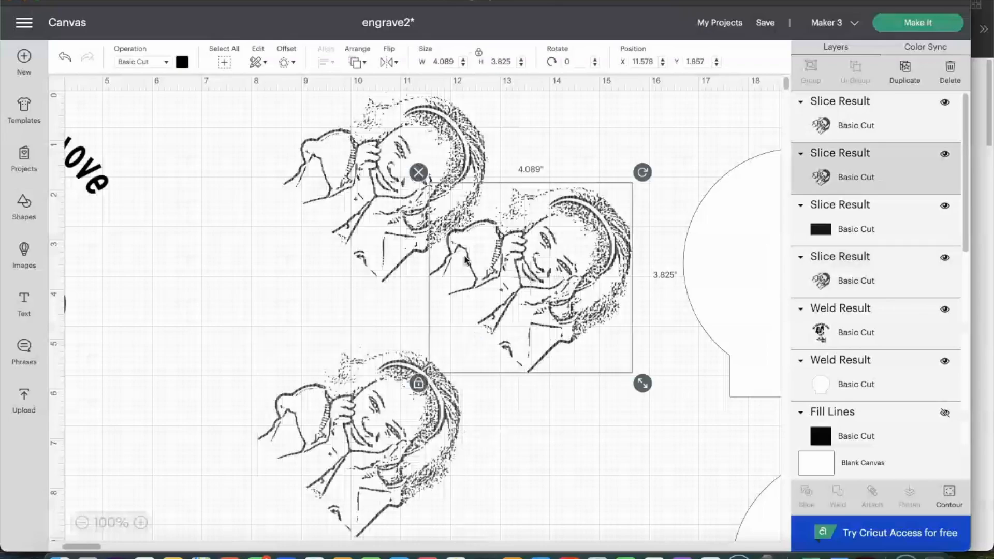
Select the two separated portrait slices together and delete the surplus slice pieces, keeping a single girl portrait
left_click(463, 146, "shift")
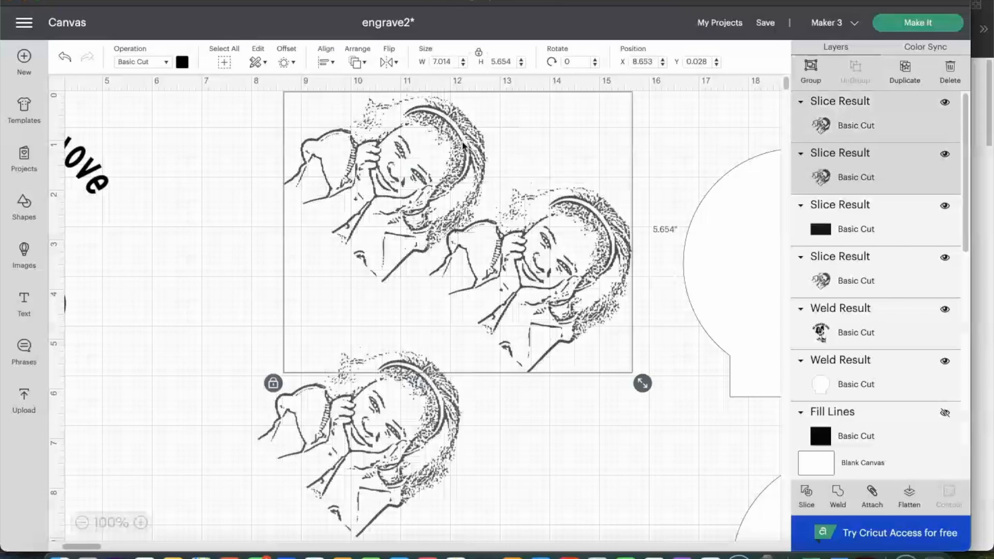
key("Delete")
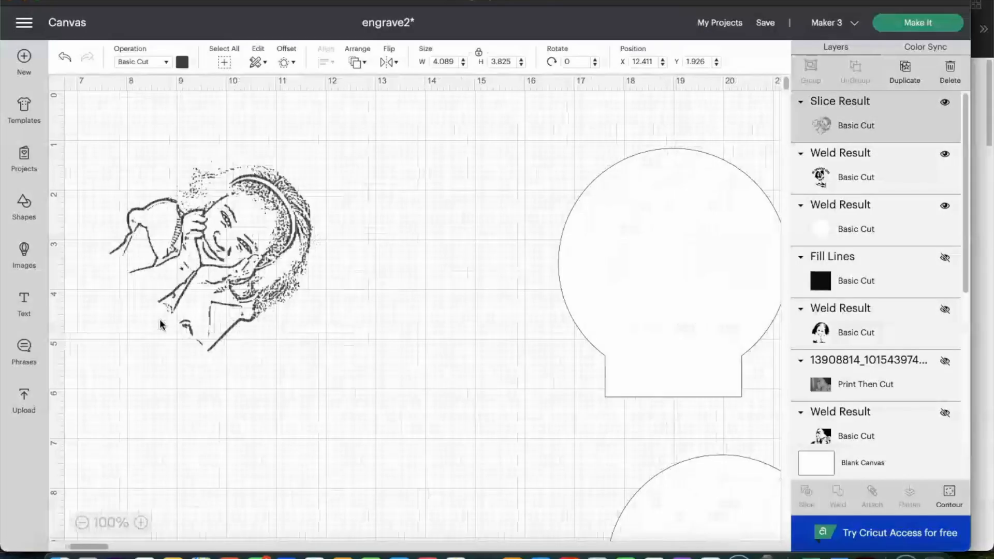
left_click(161, 321)
Move the girl portrait onto the round blank at about X 17.34, Y 1.38 and rotate it upright to 310.01°
left_click_drag(240, 245, 637, 248)
key("super+z")
key("super+shift+z")
left_click_drag(766, 164, 668, 156)
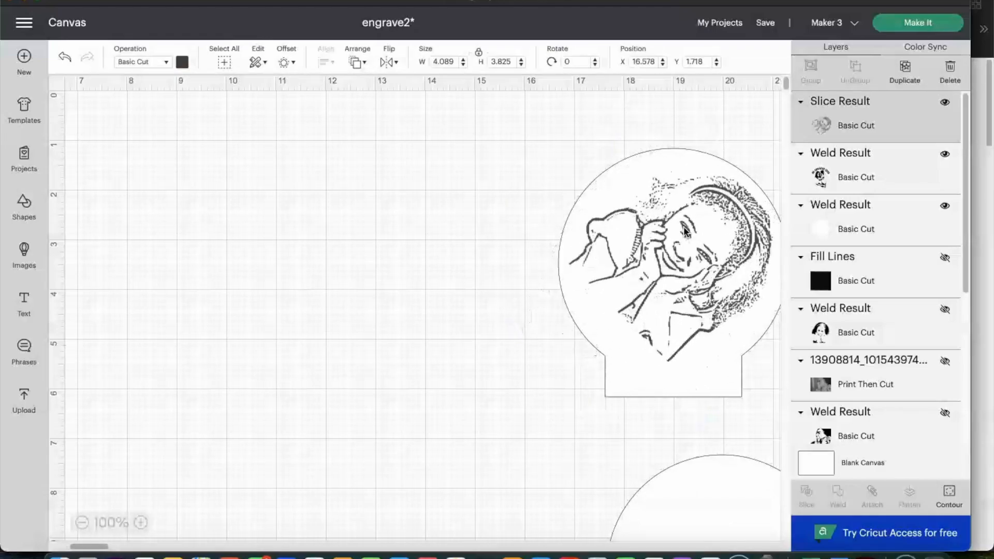
left_click_drag(672, 238, 676, 239)
scroll(585, 443, "right", 5)
left_click(340, 392)
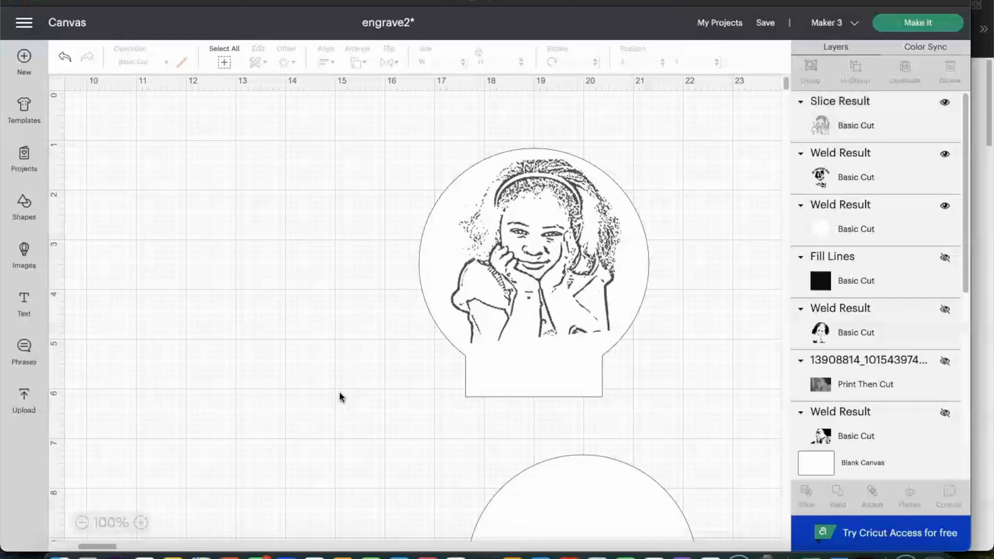
Change the operation of the girl portrait on the round blank to Engrave
left_click(576, 299)
left_click(164, 62)
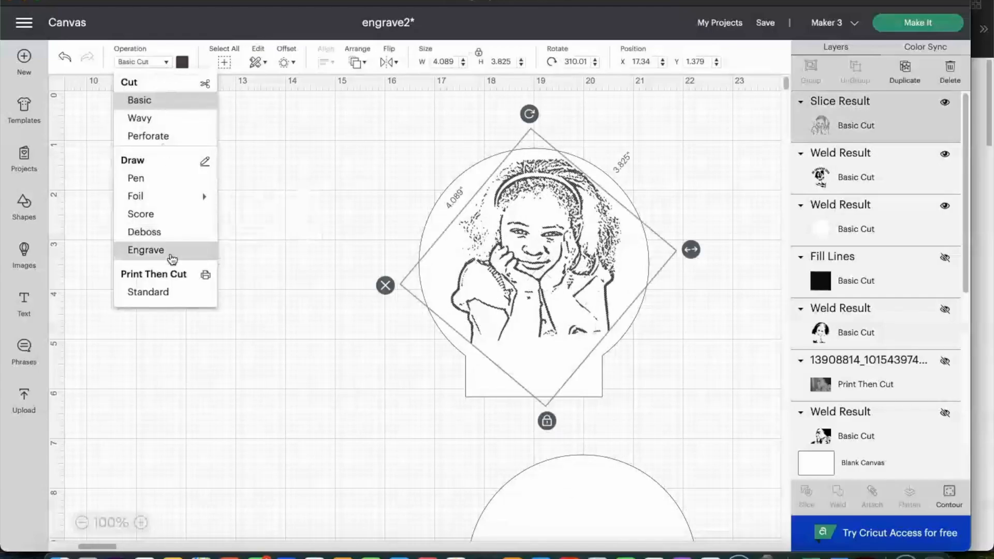
left_click(146, 250)
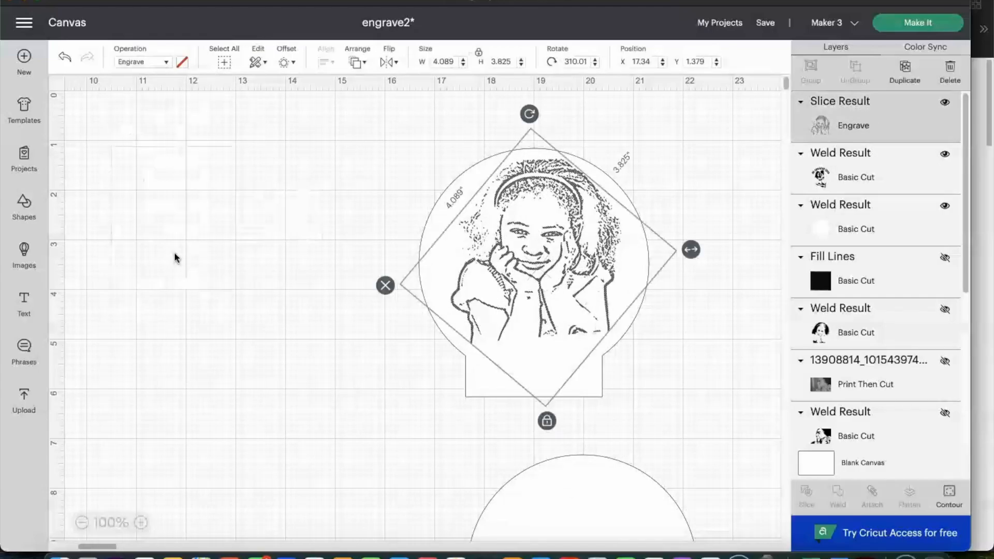
left_click(293, 386)
Move the girl portrait's round blank to about X 8.93, Y 0.21 and the No Greater Love design to about X 1.08, Y 0.47
left_click(546, 275)
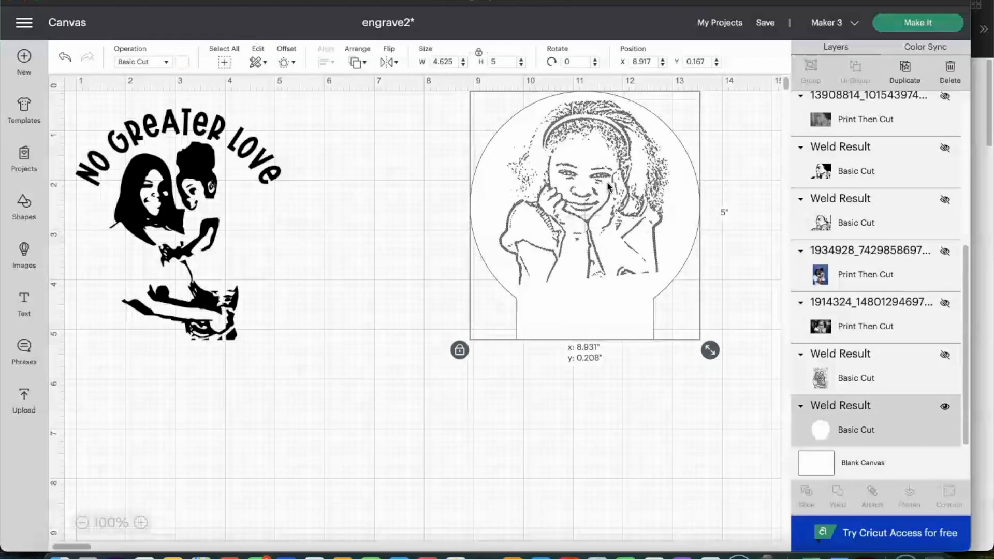
left_click(160, 218)
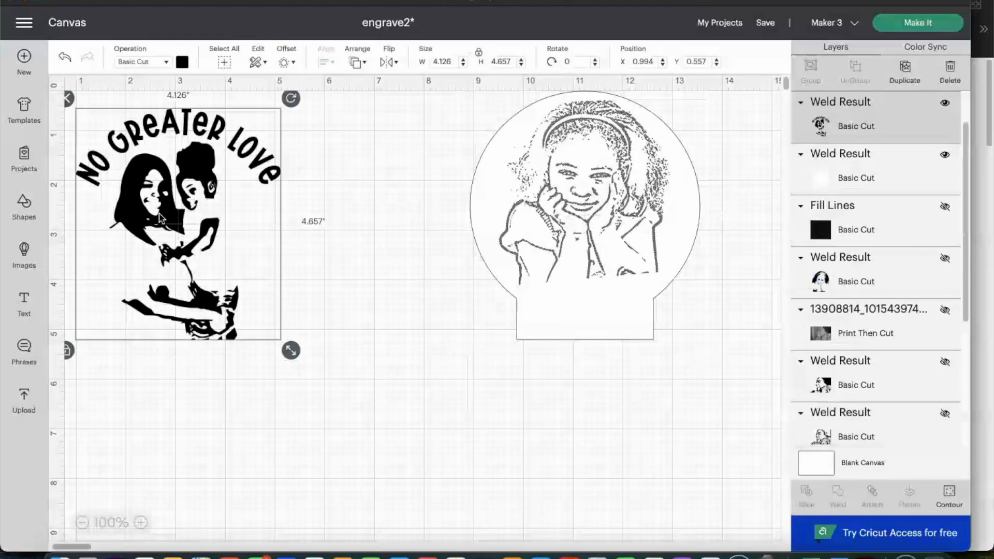
left_click_drag(159, 218, 164, 213)
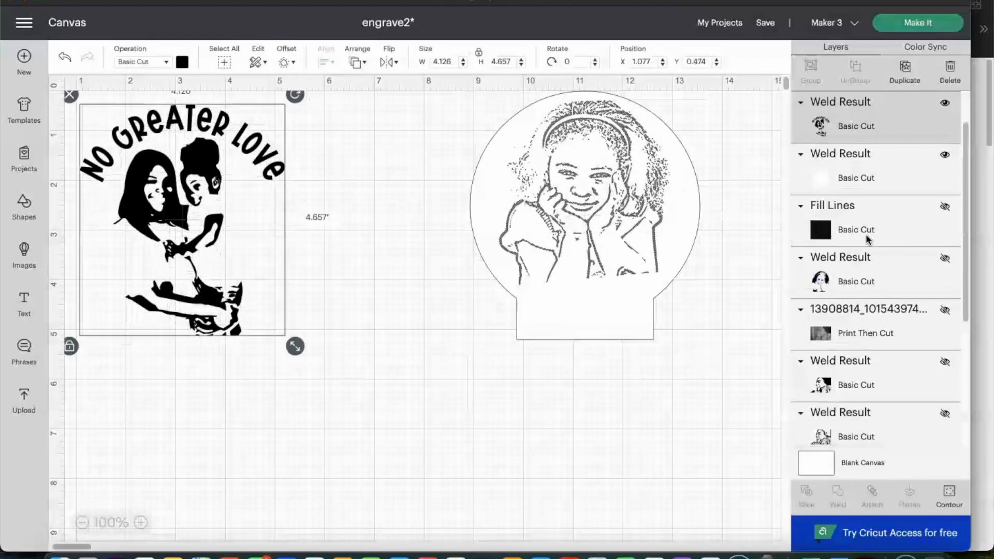
Show the hidden Fill Lines panel and select it together with the No Greater Love design placed over it
left_click(945, 208)
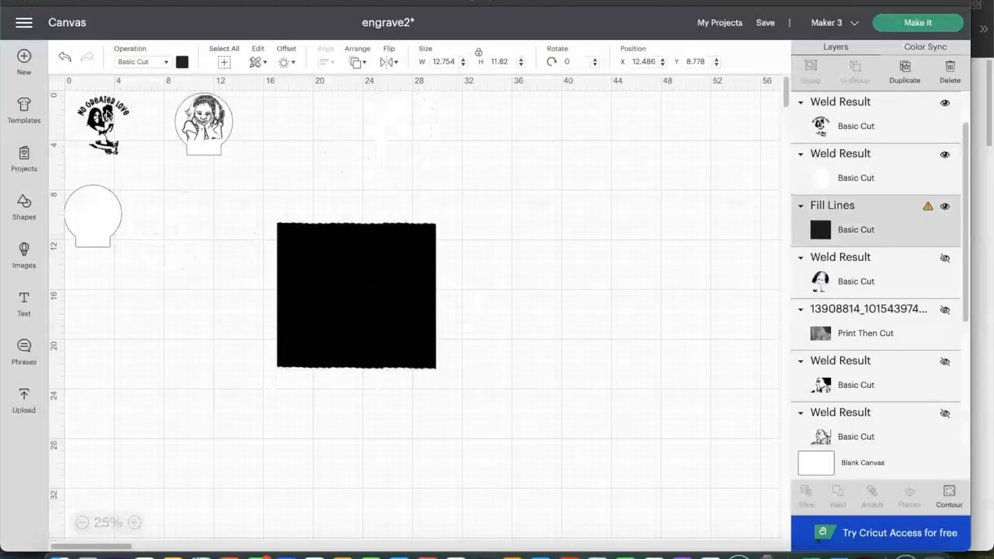
left_click_drag(101, 114, 354, 271)
left_click_drag(288, 178, 410, 399)
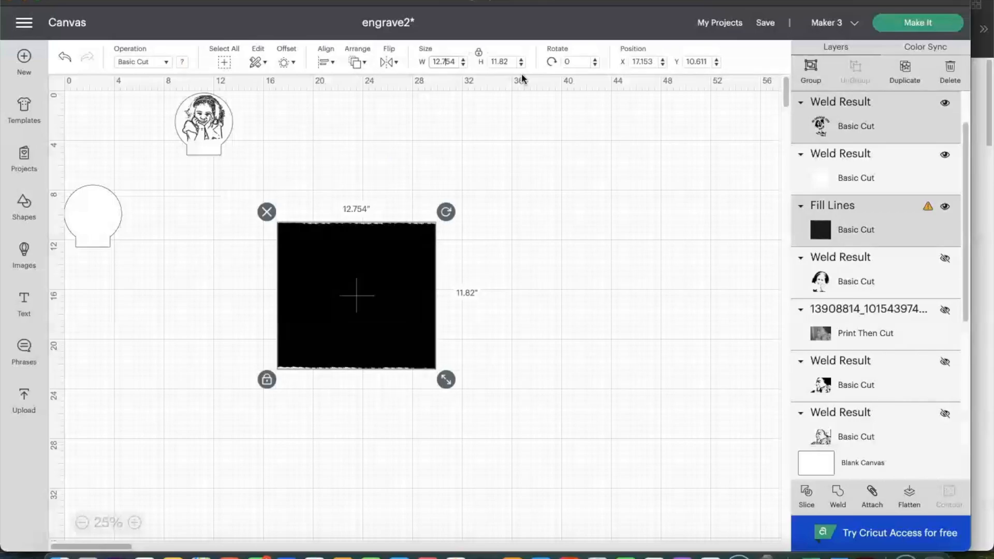
Enlarge the selected No Greater Love design and Fill Lines panel together to 127.54 by 118.199 inches
key("BackSpace")
key("BackSpace")
type("7.")
left_click(513, 62)
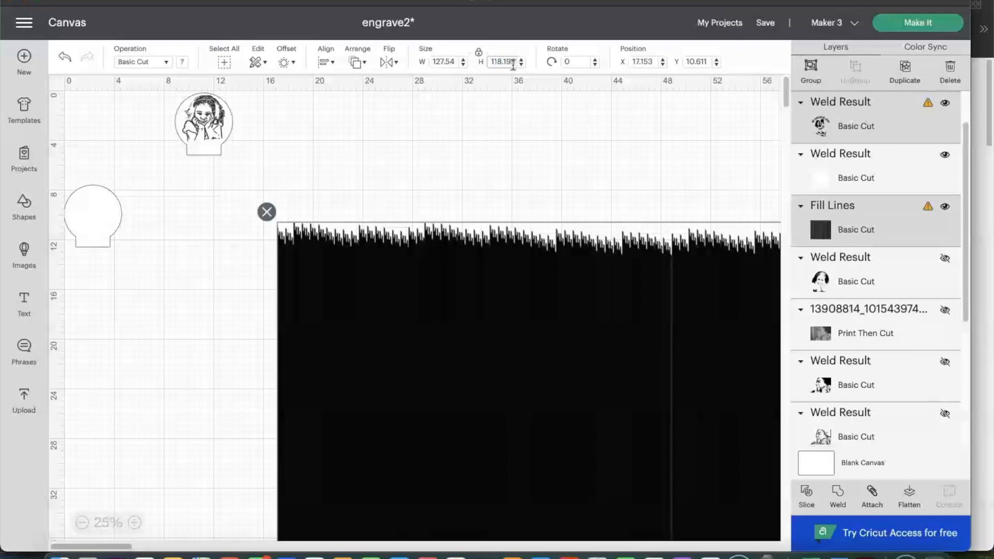
Rotate the No Greater Love design to about 46.14° over the fill lines and recolor it red
scroll(581, 177, "down", 2)
scroll(582, 177, "right", 2)
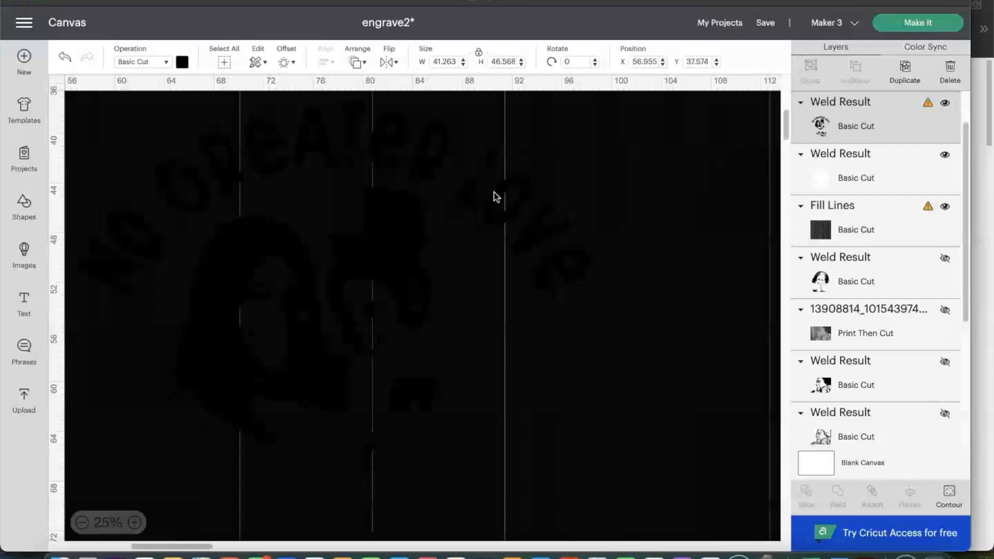
left_click_drag(603, 127, 733, 407)
left_click(183, 64)
left_click(197, 160)
scroll(631, 298, "down", 1)
scroll(356, 167, "up", 9)
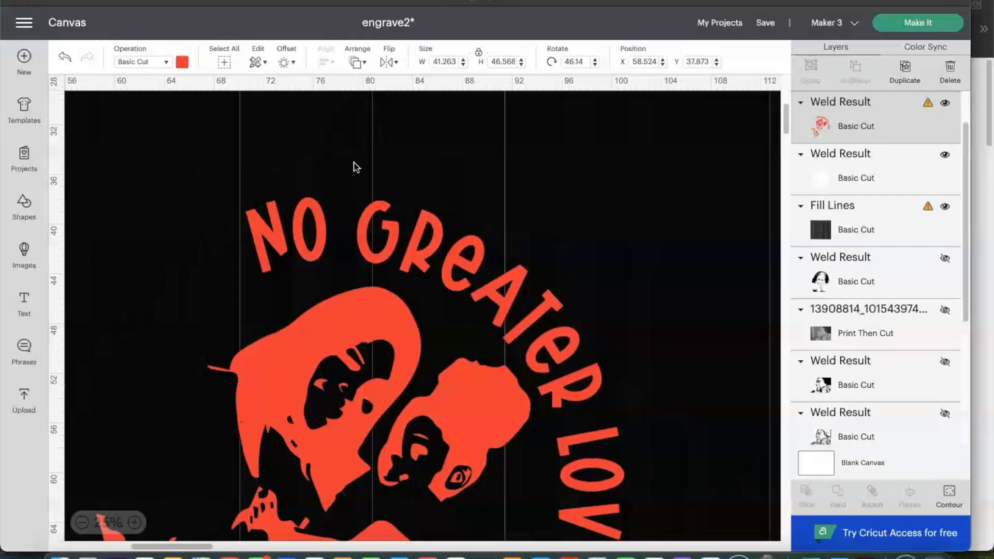
scroll(393, 232, "down", 15)
scroll(393, 233, "up", 8)
scroll(392, 233, "down", 2)
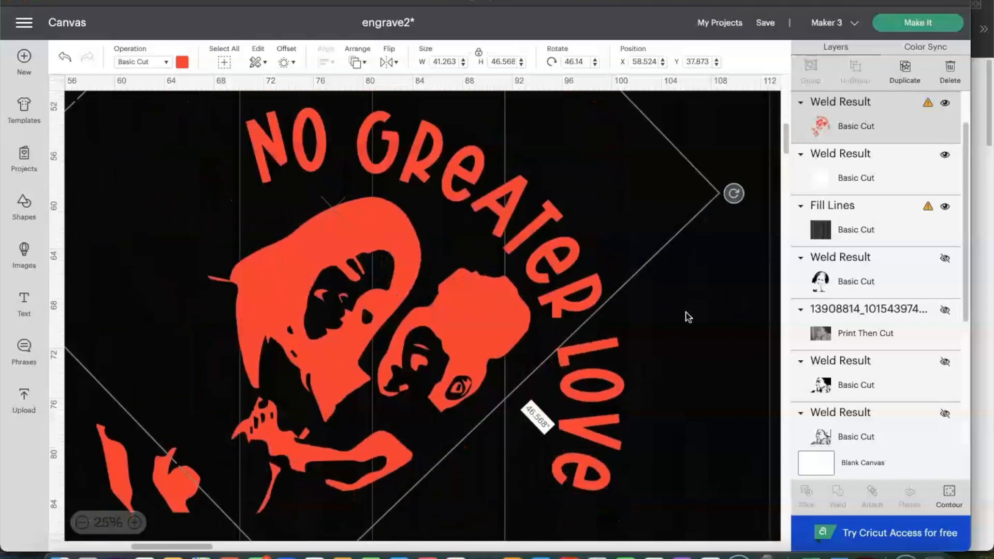
Select the red design and the Fill Lines panel together and slice them
left_click(829, 230)
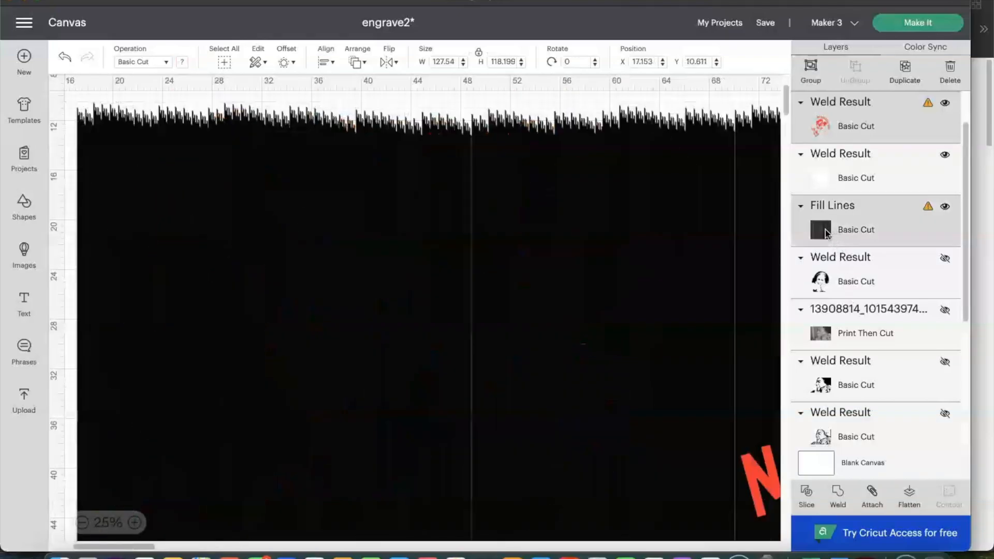
scroll(711, 286, "down", 6)
scroll(711, 285, "right", 10)
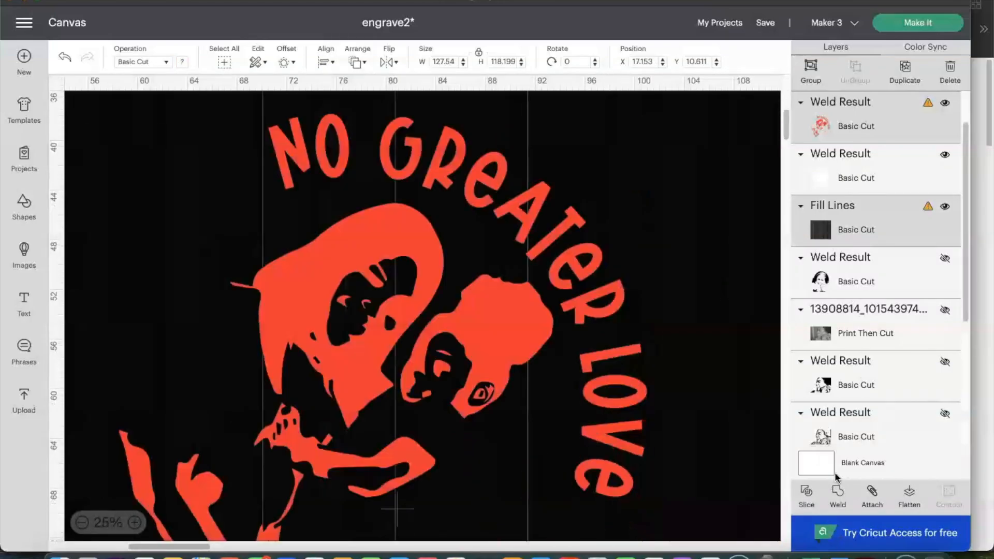
left_click(782, 482)
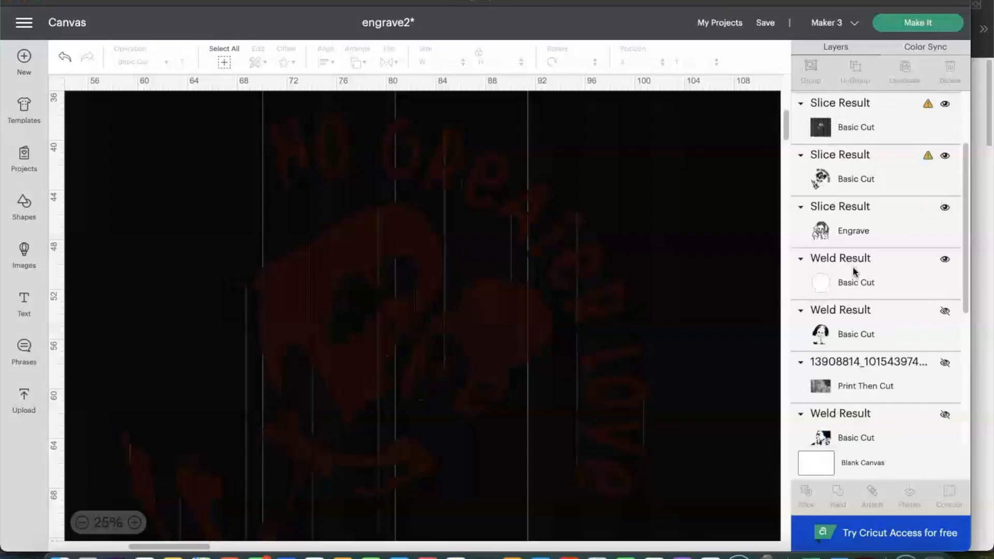
Select all four No Greater Love slice results together and reduce their overall width to 12.754 inches
left_click(865, 125)
left_click(853, 175, "shift")
left_click(858, 223, "shift")
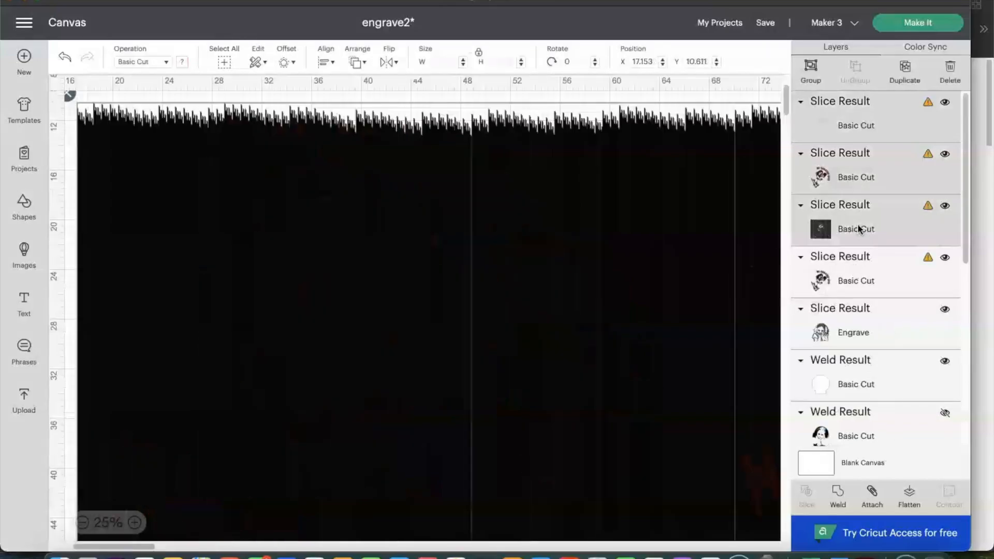
left_click(863, 282, "shift")
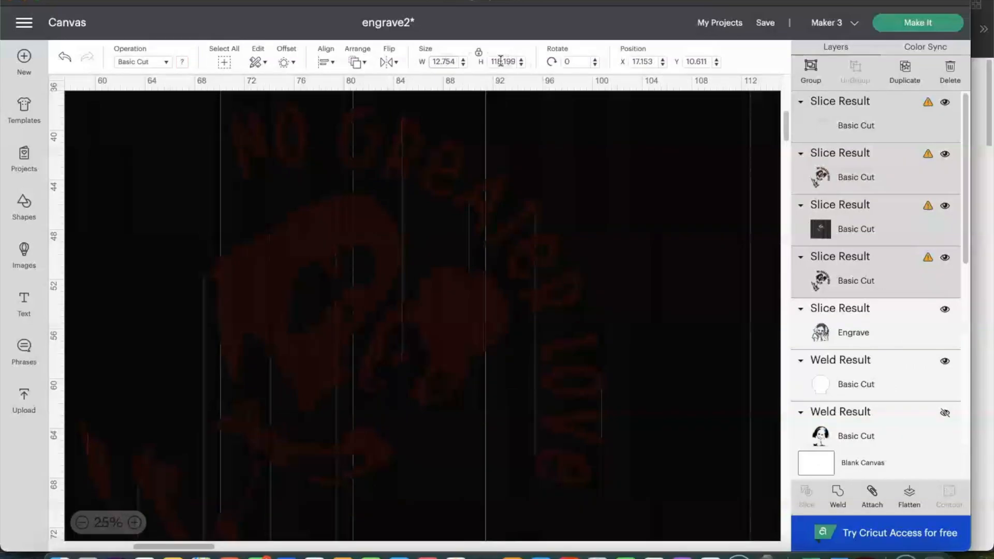
left_click(574, 64)
left_click(671, 180)
Delete the sliced fill-line panel and one surplus slice of the No Greater Love design
left_click(860, 228)
key("Delete")
left_click(370, 266)
left_click_drag(371, 267, 252, 245)
key("Delete")
Move the two remaining No Greater Love slices apart and delete the surplus copy
left_click_drag(386, 263, 486, 203)
left_click_drag(386, 217, 246, 231)
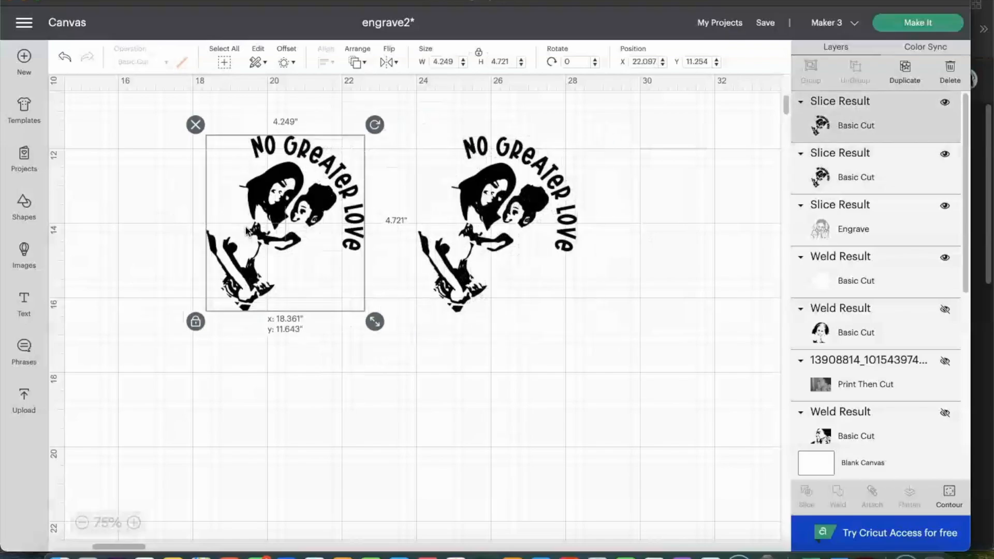
scroll(246, 232, "up", 3)
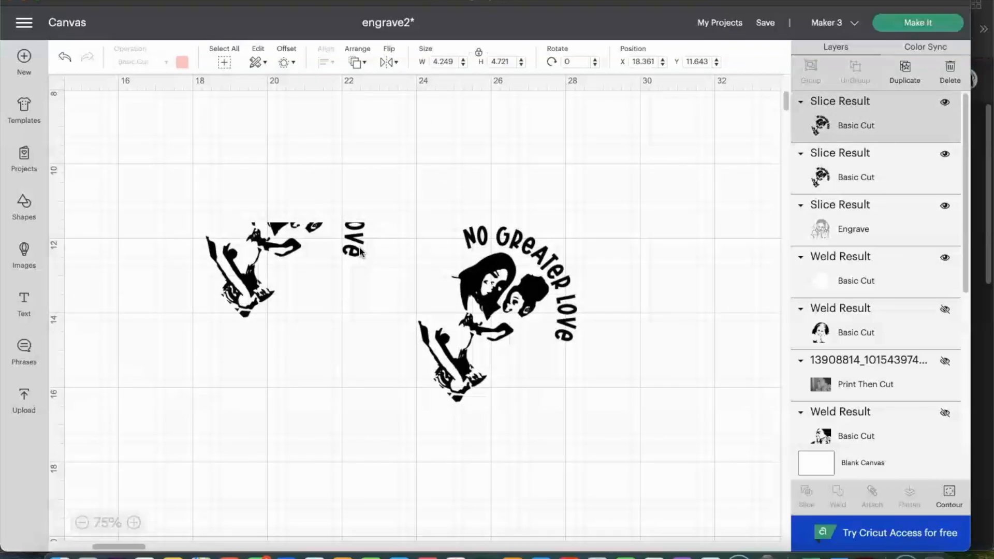
scroll(339, 237, "down", 3)
scroll(335, 230, "up", 8)
scroll(336, 230, "down", 7)
left_click(471, 340)
left_click(350, 260)
key("Delete")
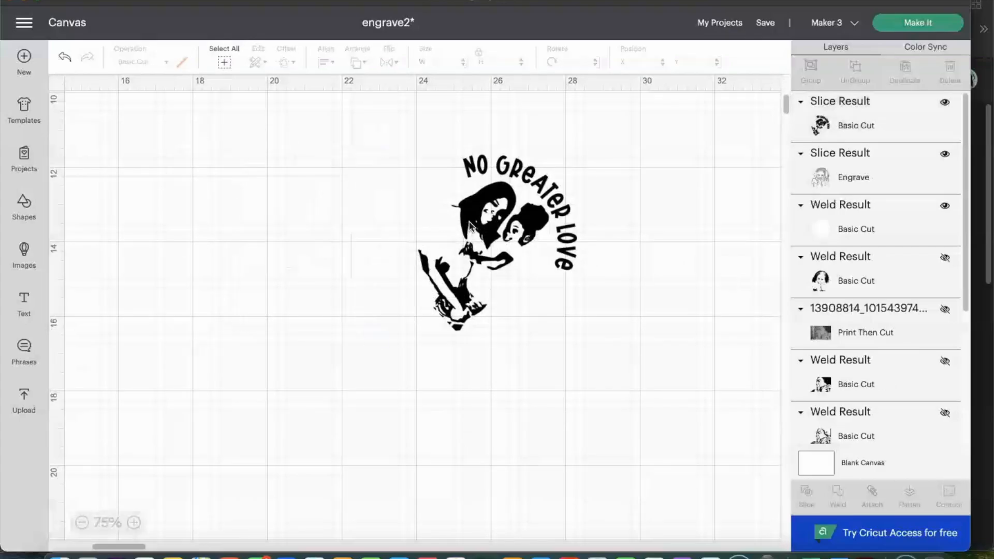
Rotate the sliced No Greater Love design to 322.76° and center it on the empty round blank at about X 0.35, Y 7.62
left_click_drag(470, 227, 378, 229)
left_click_drag(588, 147, 504, 153)
left_click(83, 523)
left_click(83, 524)
left_click_drag(320, 290, 46, 221)
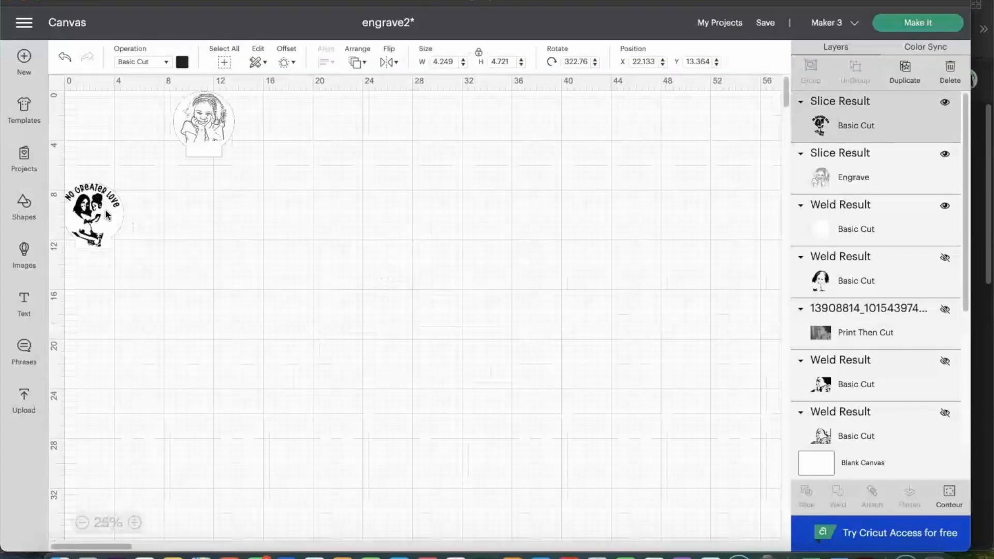
left_click(136, 523)
left_click(136, 523)
left_click(136, 523)
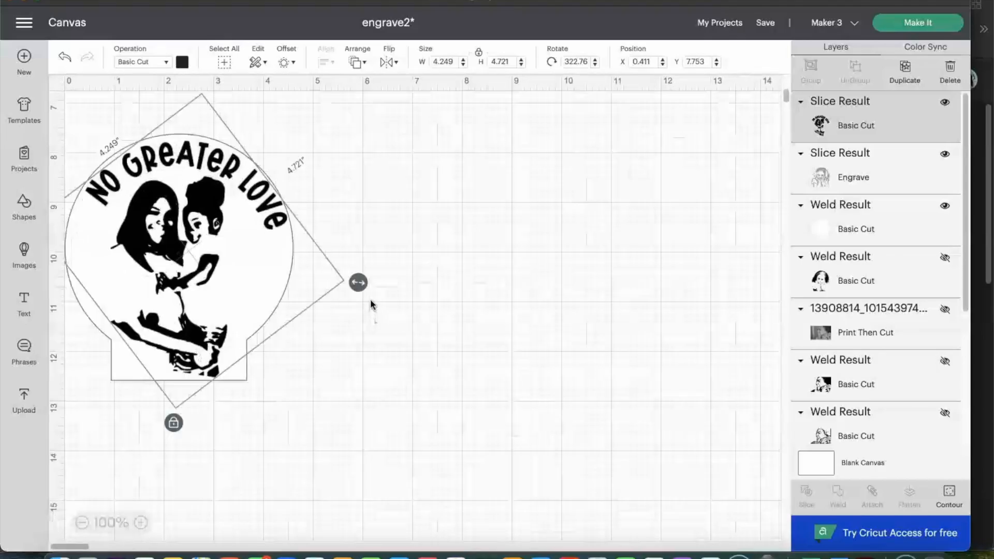
left_click_drag(189, 274, 185, 267)
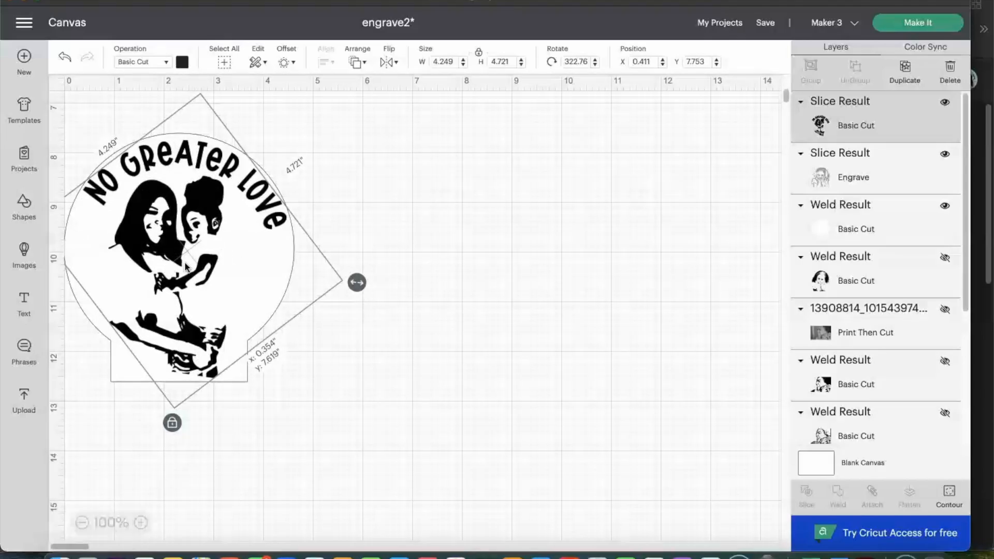
left_click(404, 244)
Select the No Greater Love design with its round blank and move them up near the canvas's upper edge
scroll(832, 290, "down", 4)
scroll(833, 290, "up", 1)
left_click_drag(366, 407, 165, 134)
scroll(353, 199, "up", 5)
left_click_drag(209, 457, 230, 132)
Move the girl portrait and its round blank close beside the No Greater Love blank, lined up in one row
left_click_drag(672, 429, 603, 215)
left_click_drag(629, 151, 477, 204)
left_click_drag(496, 385, 461, 249)
left_click_drag(458, 235, 447, 225)
left_click(621, 199)
left_click(513, 198)
left_click(330, 216)
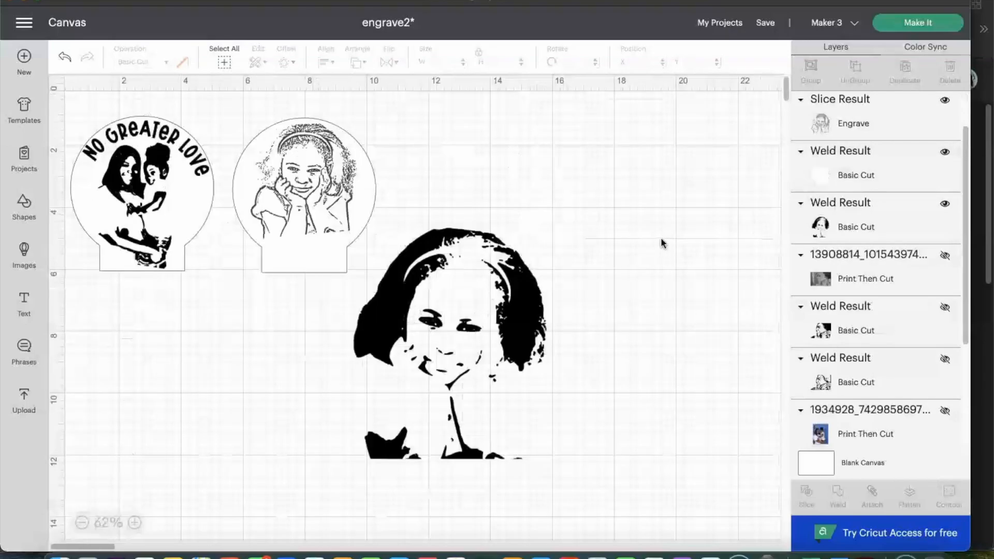
Change the operation of the large solid-fill girl portrait to Engrave
left_click(827, 216)
left_click(167, 62)
left_click(143, 249)
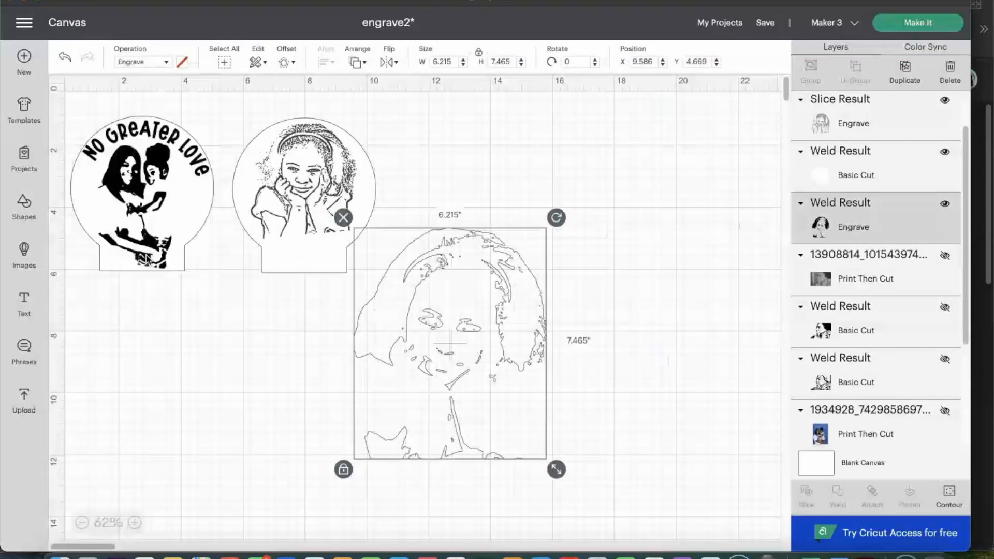
left_click(463, 141)
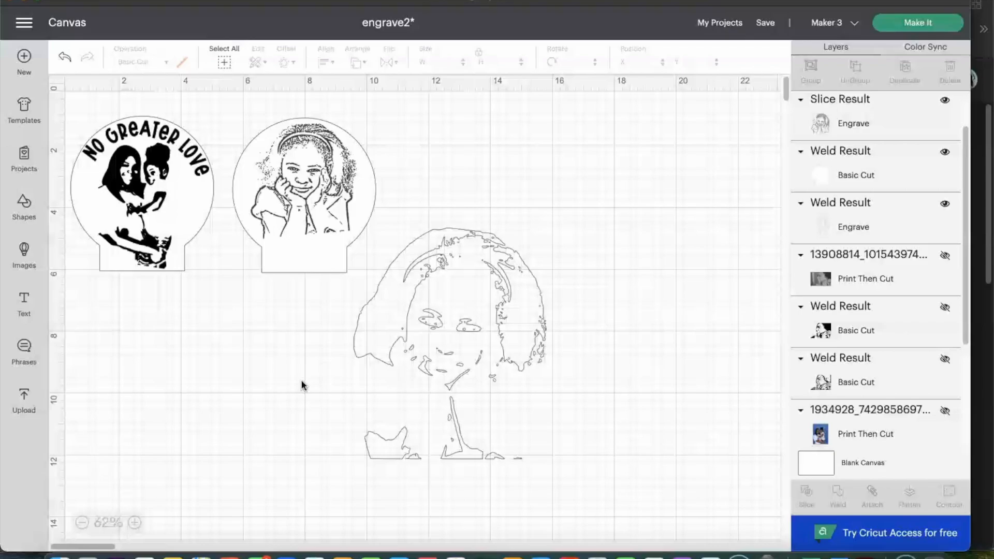
Move the detailed mother-and-child portrait to about X 11.98, Y 3.13 and change its operation to Engrave
left_click_drag(414, 320, 507, 317)
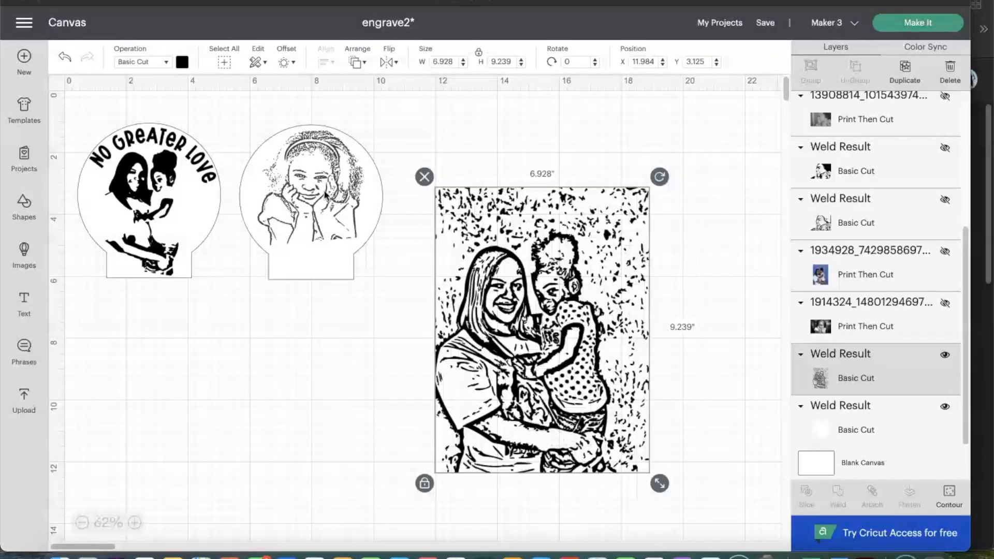
left_click(168, 62)
left_click(161, 253)
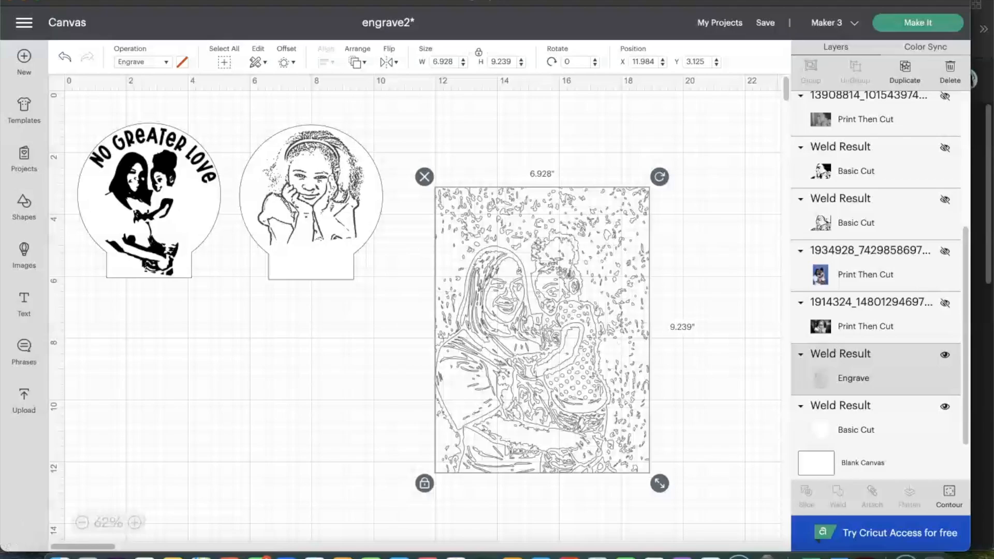
Save the engrave2 project and open its artwork review for making
left_click(766, 22)
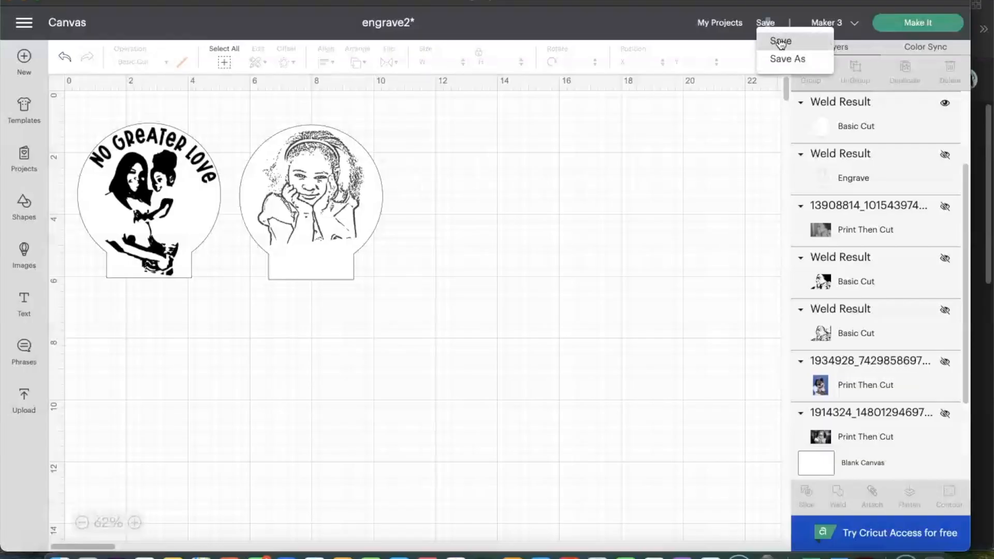
left_click(781, 41)
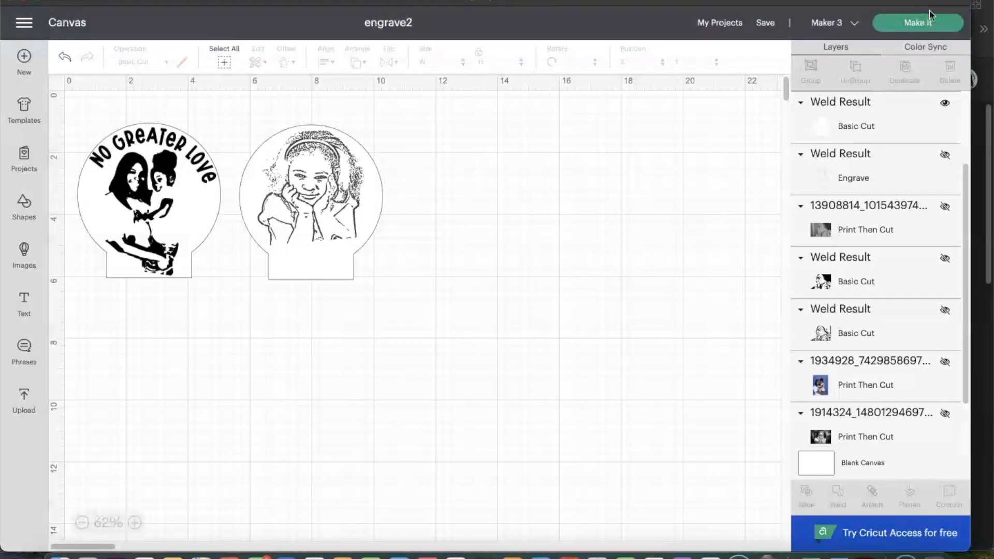
left_click(933, 27)
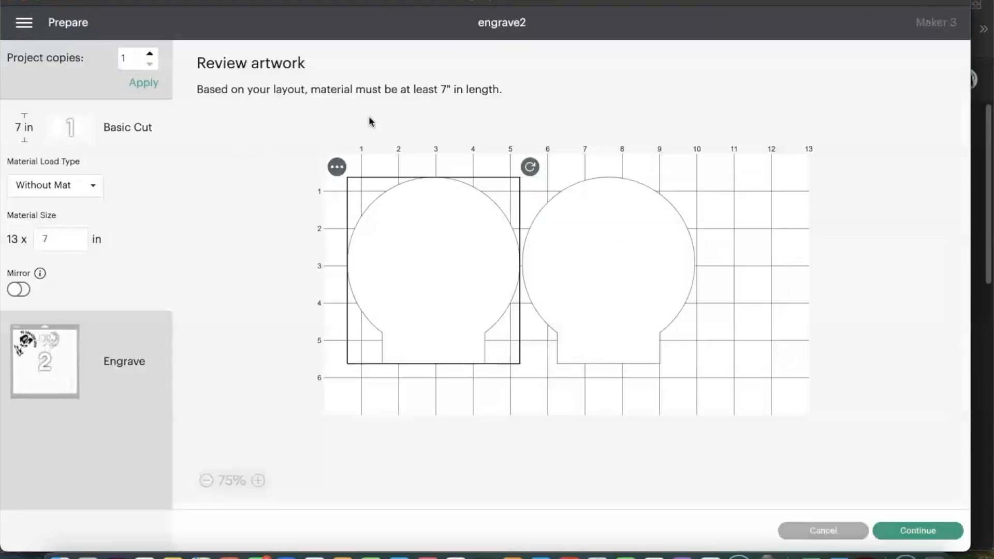
Set the material load type to On Mat and arrange the second round blank and the girl portrait apart on the mat
left_click(93, 185)
left_click(56, 227)
left_click_drag(631, 263, 683, 265)
left_click_drag(617, 397, 718, 423)
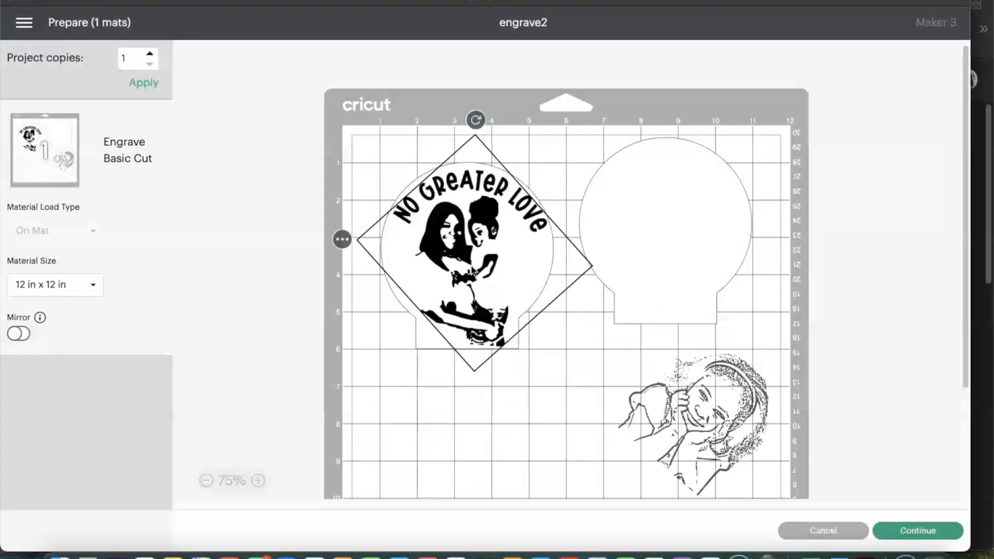
Nudge the "No Greater Love" portrait slightly upward on its round blank and turn on mirroring for the mat
left_click_drag(466, 266, 467, 263)
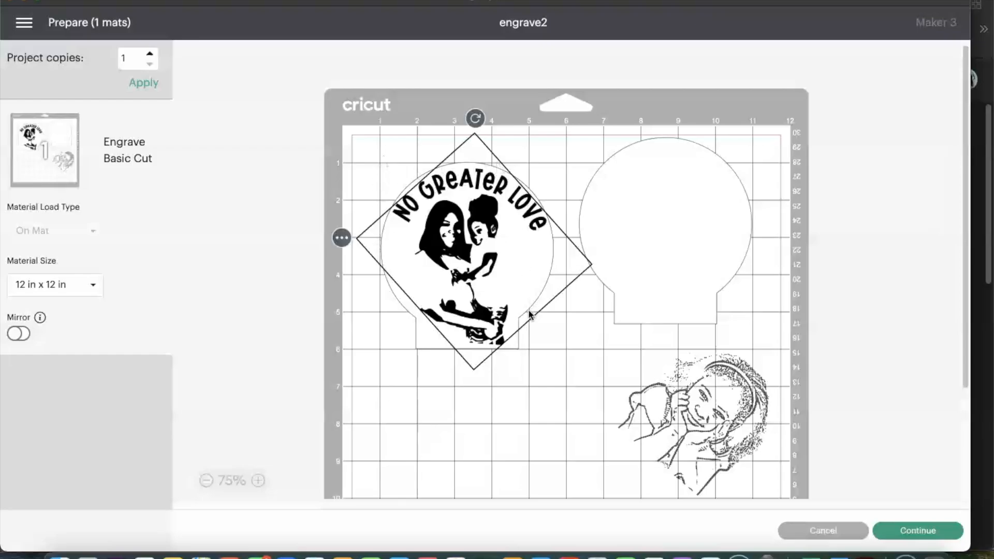
left_click(26, 337)
Clear the mat's upper-left area and place the first round blank there, about 1 in from both edges, with the "No Greater Love" portrait on it
left_click(422, 443)
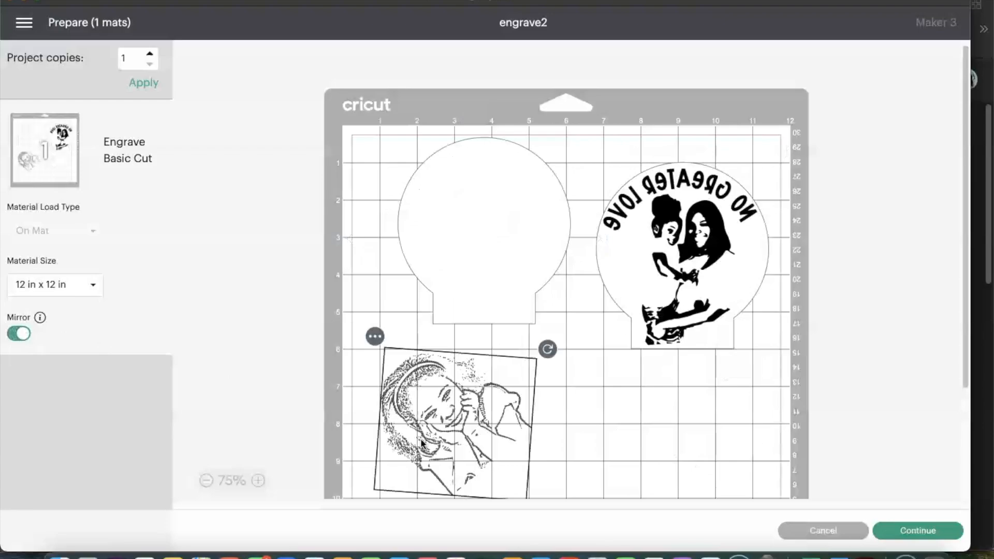
left_click_drag(463, 356, 682, 430)
mouse_move(484, 273)
left_mouse_down()
mouse_move(494, 364)
mouse_move(543, 512)
left_mouse_up()
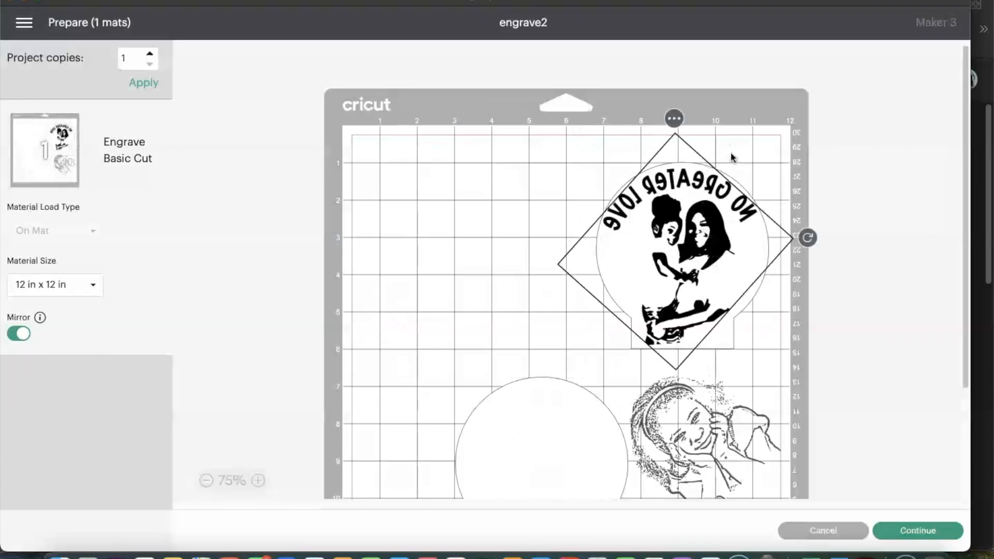
left_click_drag(678, 166, 422, 334)
left_click(684, 194)
left_click_drag(684, 194, 470, 196)
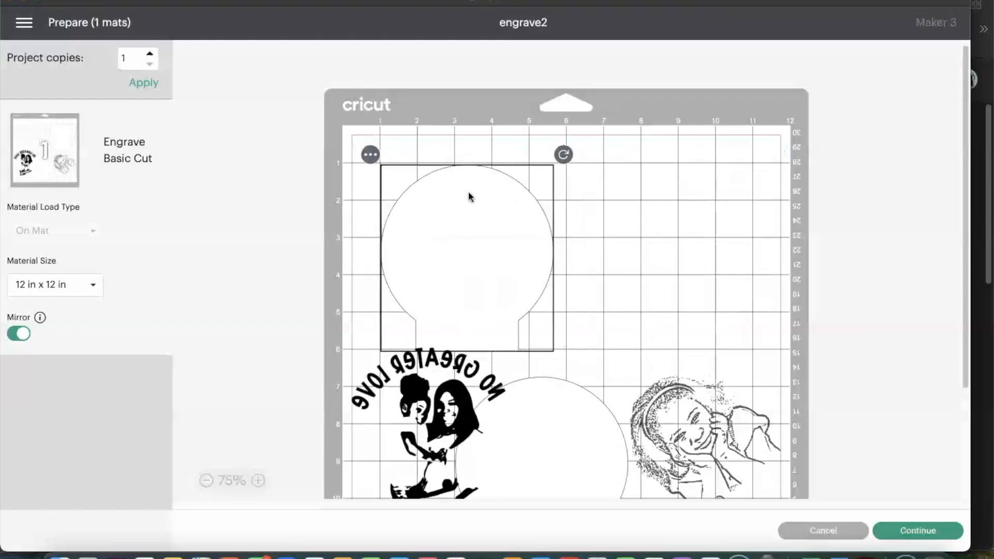
left_click_drag(451, 404, 479, 264)
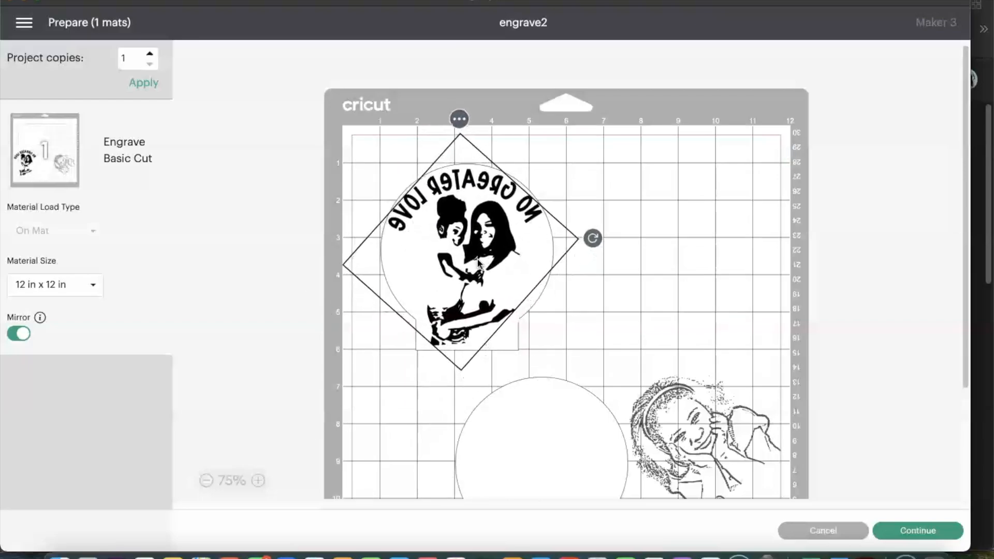
Set the girl portrait aside and place the second round blank about 6 in across and 3 in down the mat
left_click(693, 260)
left_click_drag(572, 440, 683, 298)
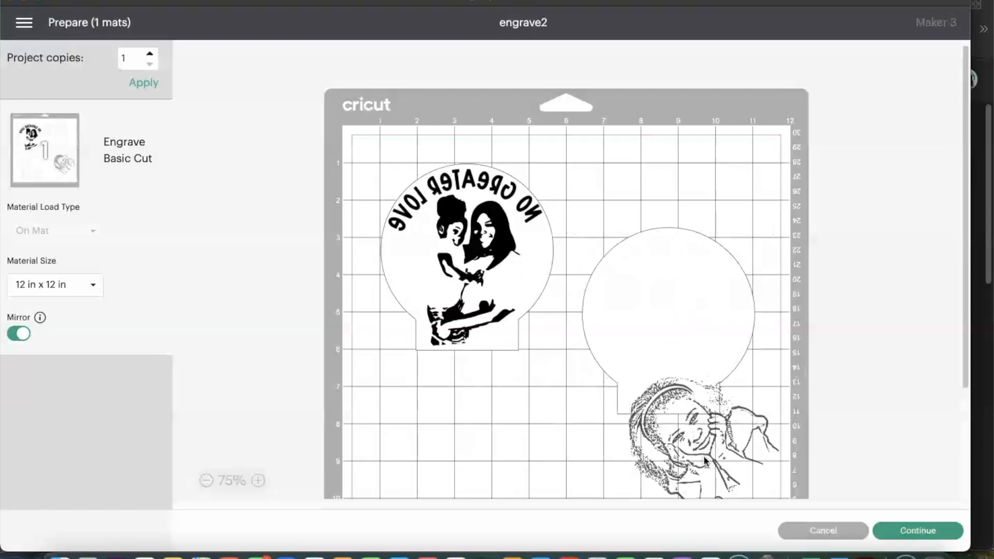
left_click_drag(714, 425, 450, 438)
left_click(639, 340)
left_click_drag(638, 340, 618, 339)
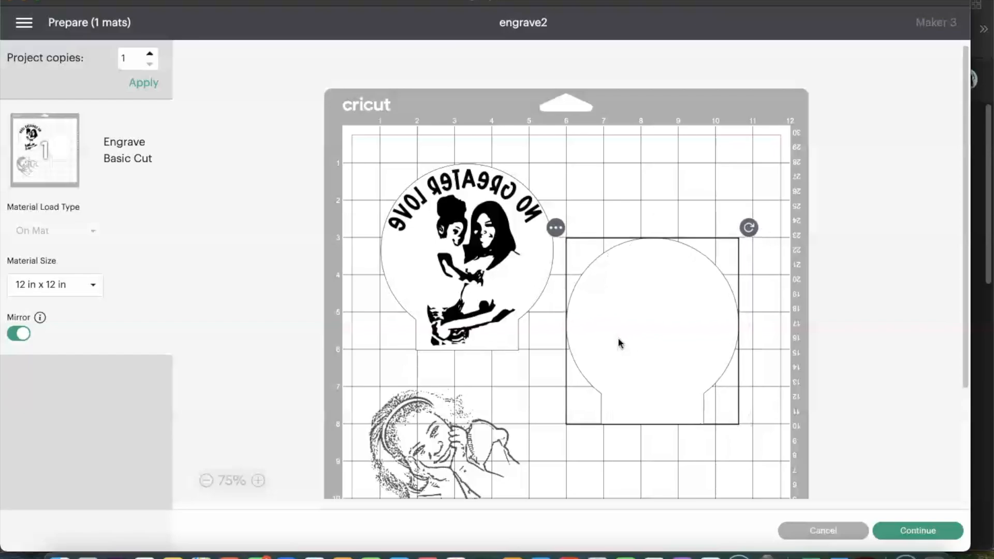
Place the girl portrait on the second round blank, rotate it upright and center it within the circle
mouse_move(496, 420)
left_mouse_down()
mouse_move(620, 333)
mouse_move(688, 303)
left_mouse_up()
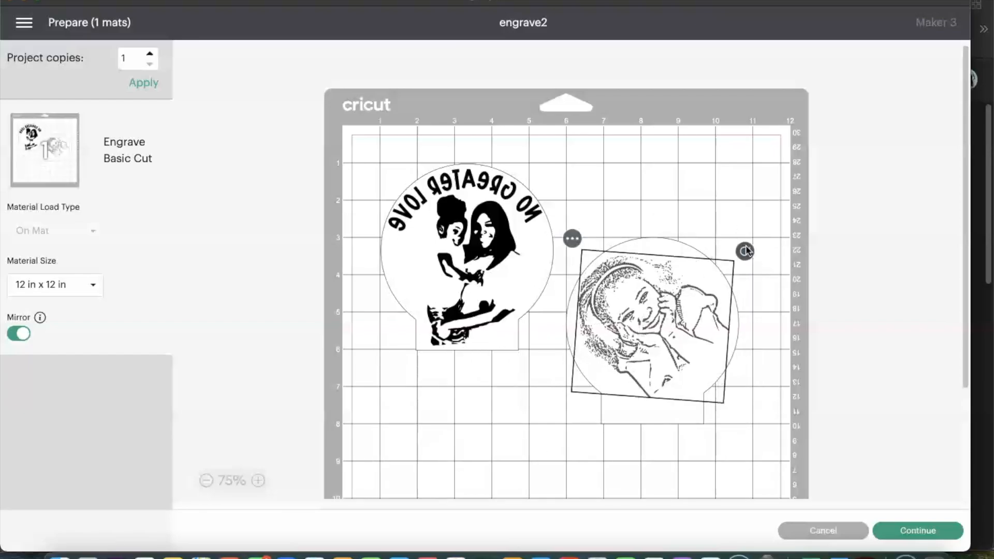
mouse_move(745, 251)
left_mouse_down()
mouse_move(655, 207)
mouse_move(723, 334)
left_mouse_up()
left_click(669, 322)
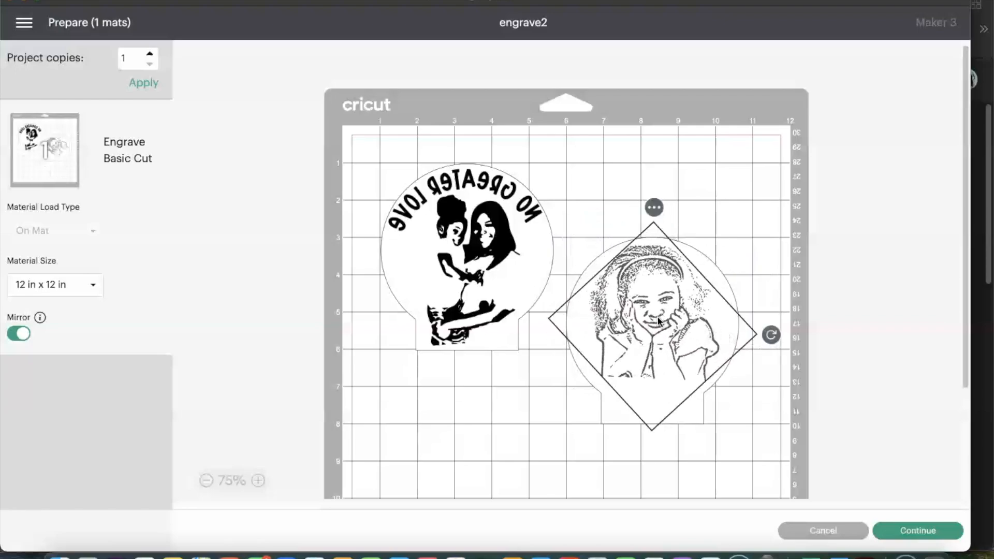
left_click_drag(654, 333, 654, 330)
left_click(491, 455)
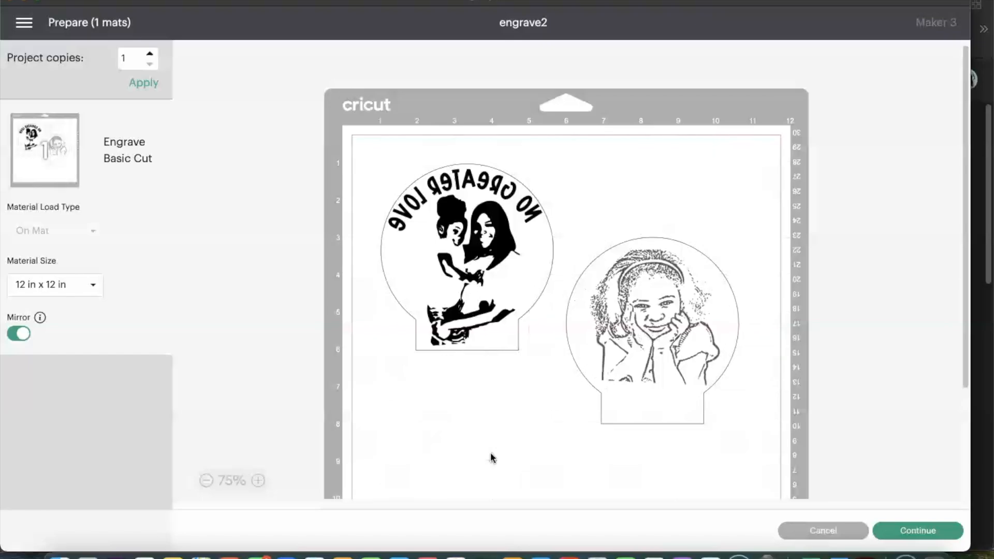
left_click(514, 347)
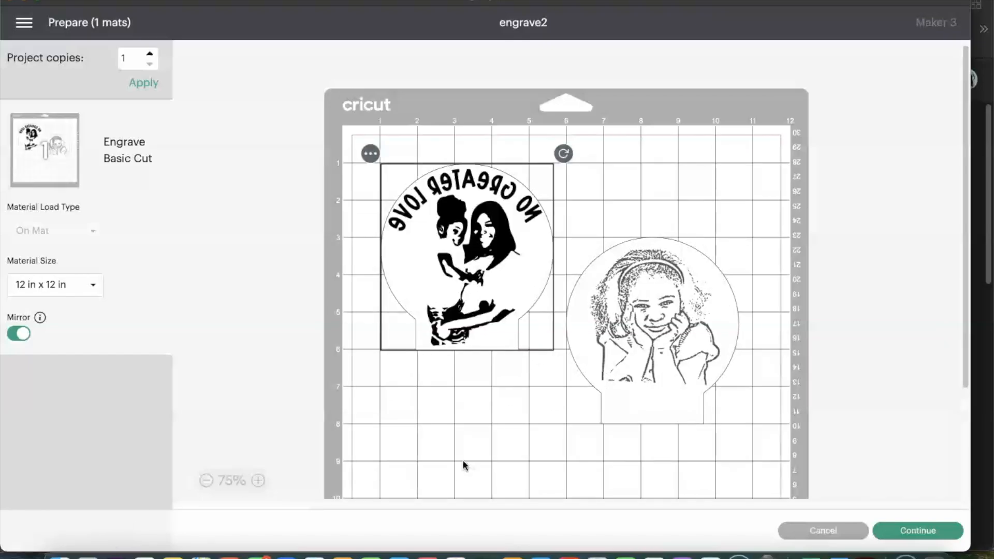